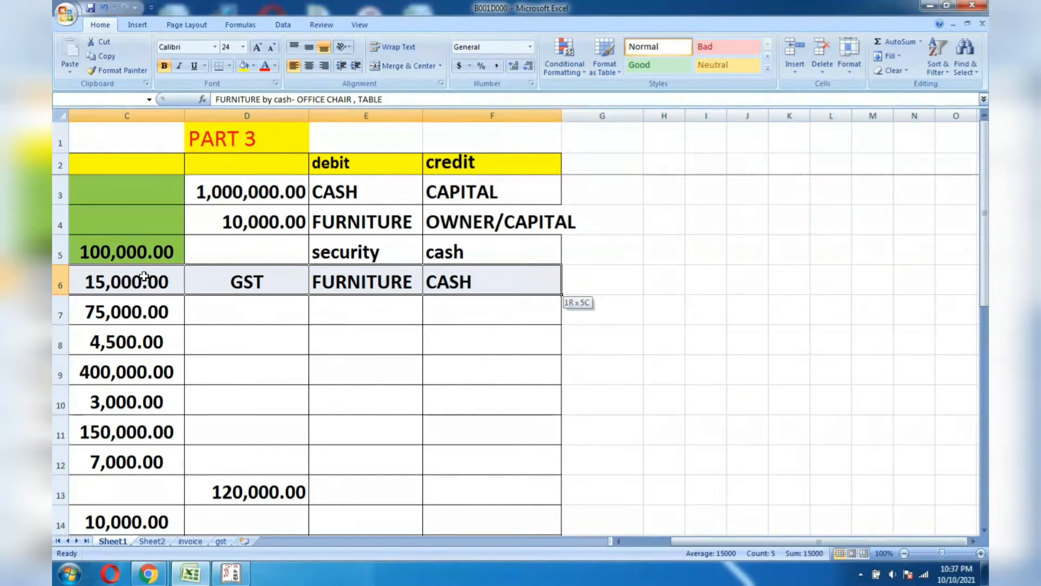
# Fill the furniture purchase's description and amount cells, B6:C6, with the same green as the rows above.
pyautogui.hotkey('shift', 'Right')
pyautogui.hotkey('shift', 'Right')
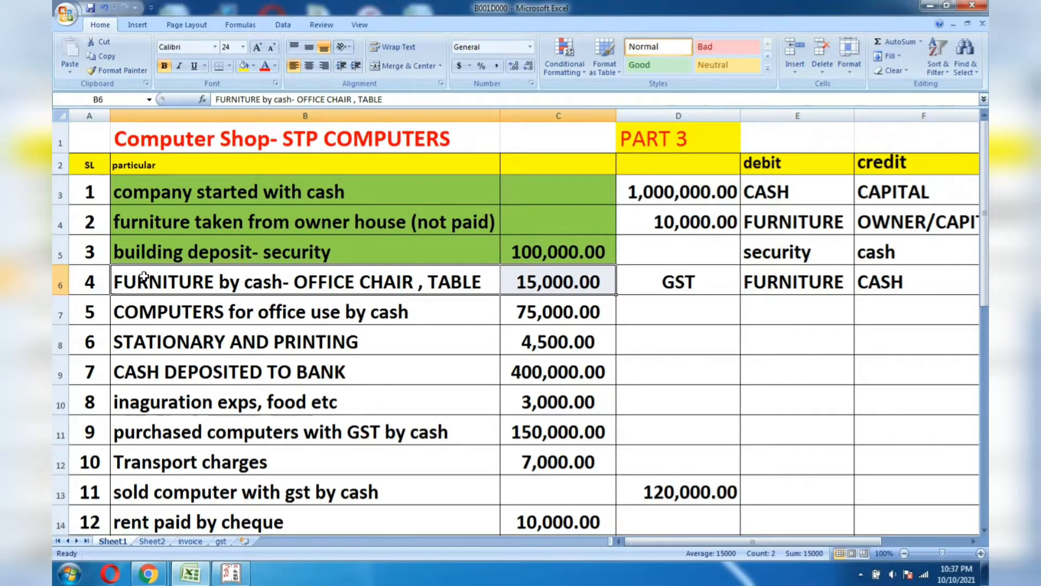
pyautogui.click(253, 66)
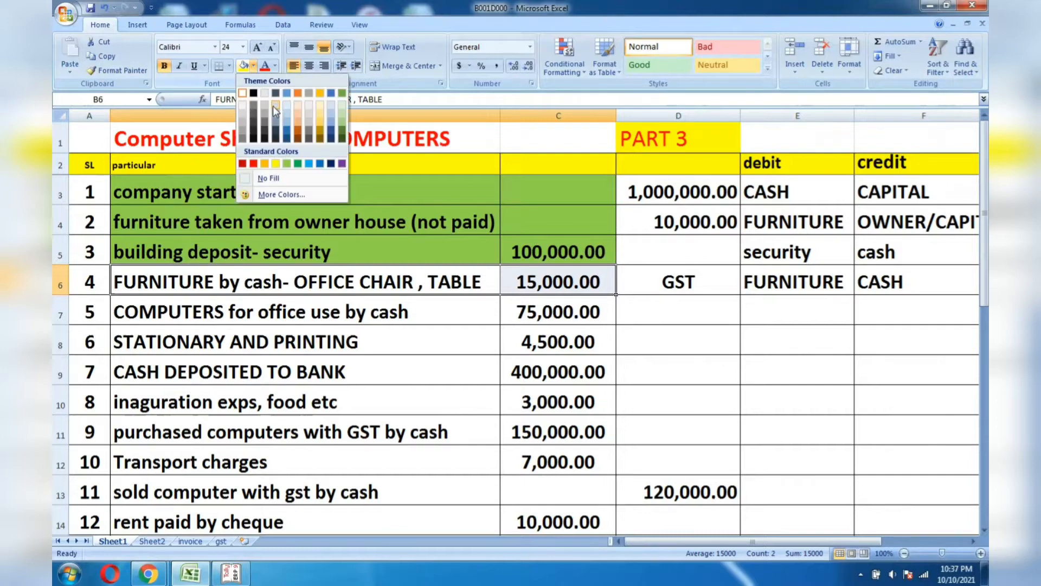
pyautogui.click(287, 164)
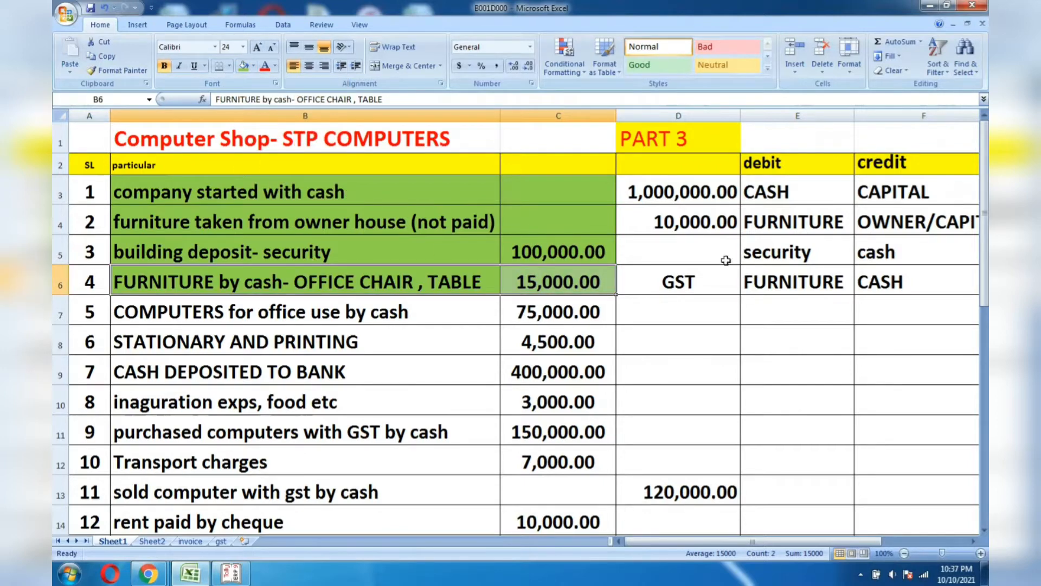
pyautogui.click(786, 276)
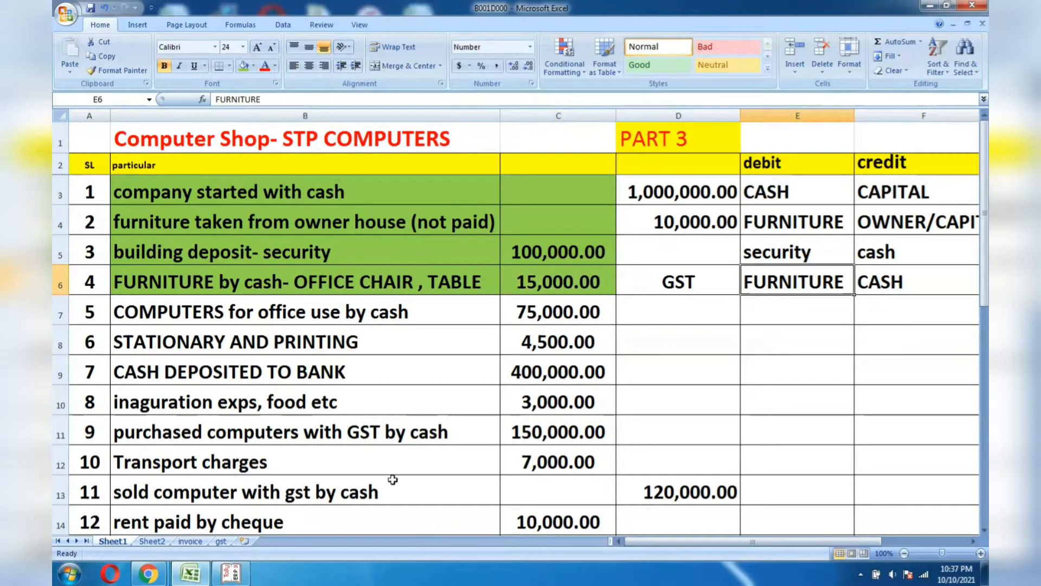
# Switch to Tally.ERP 9 and open accounting voucher entry for STP COMPUTERS.
pyautogui.click(239, 573)
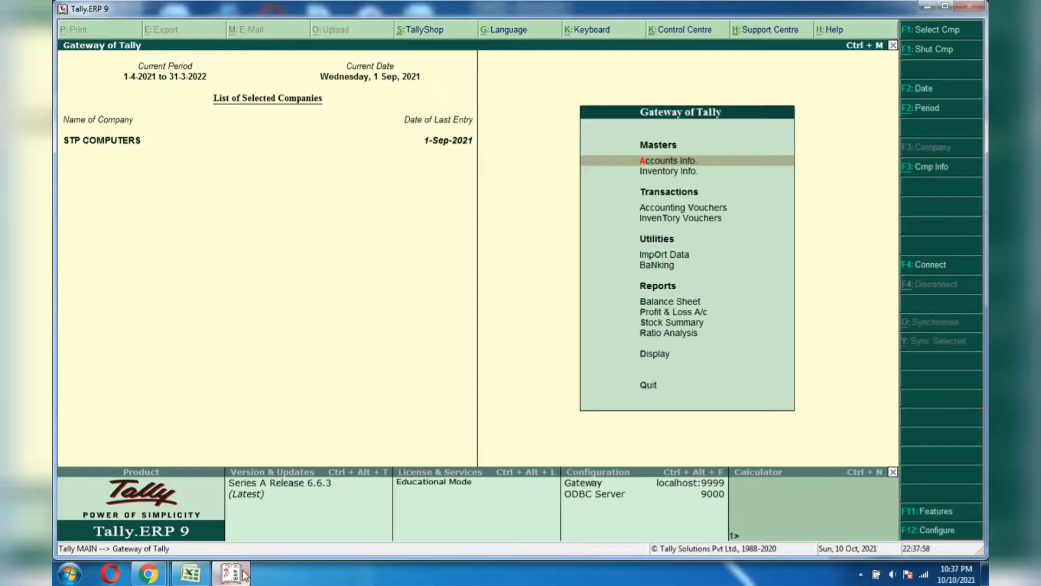
pyautogui.press('Down')
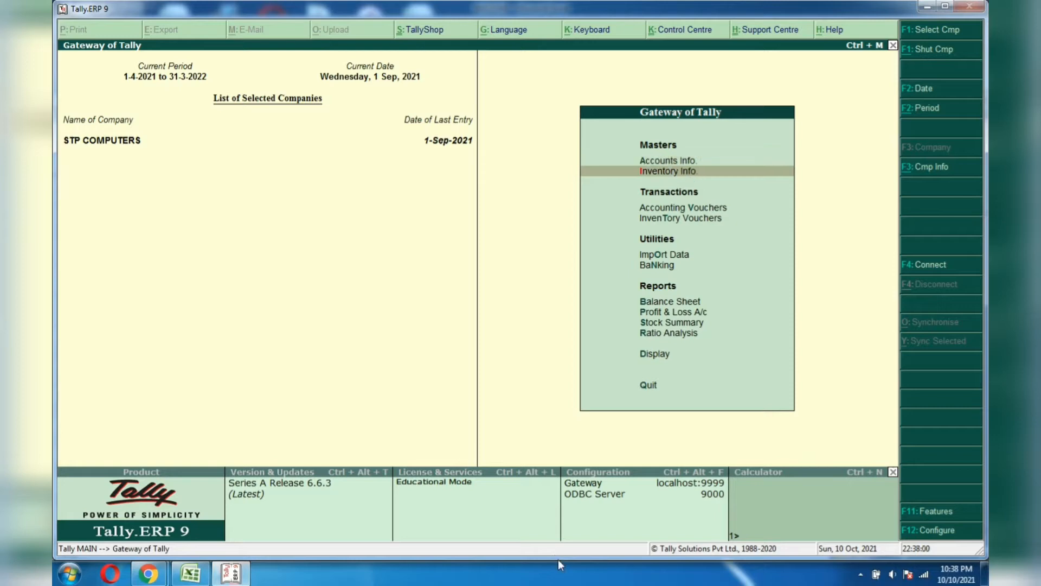
pyautogui.press('Down')
pyautogui.press('Return')
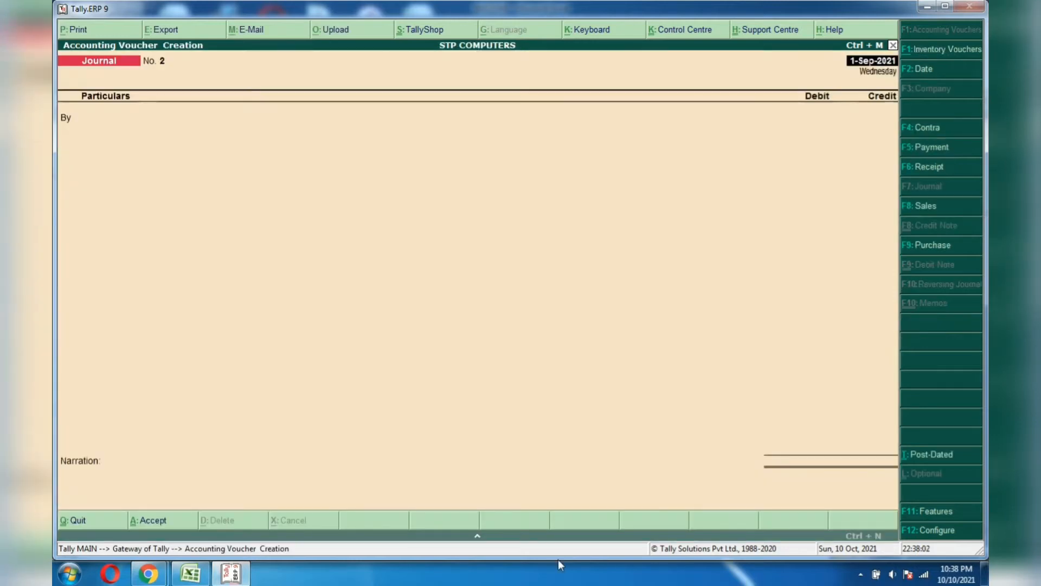
# Check the furniture purchase's description and amount in the Excel transaction list, and return to Tally.ERP 9.
pyautogui.hotkey('alt', 'Tab')
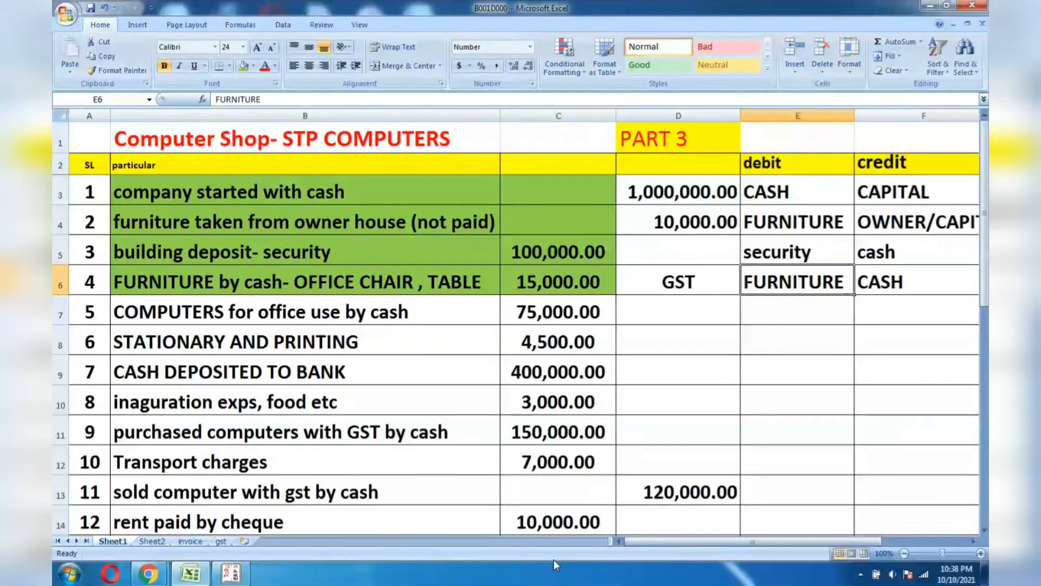
pyautogui.click(408, 273)
pyautogui.click(568, 282)
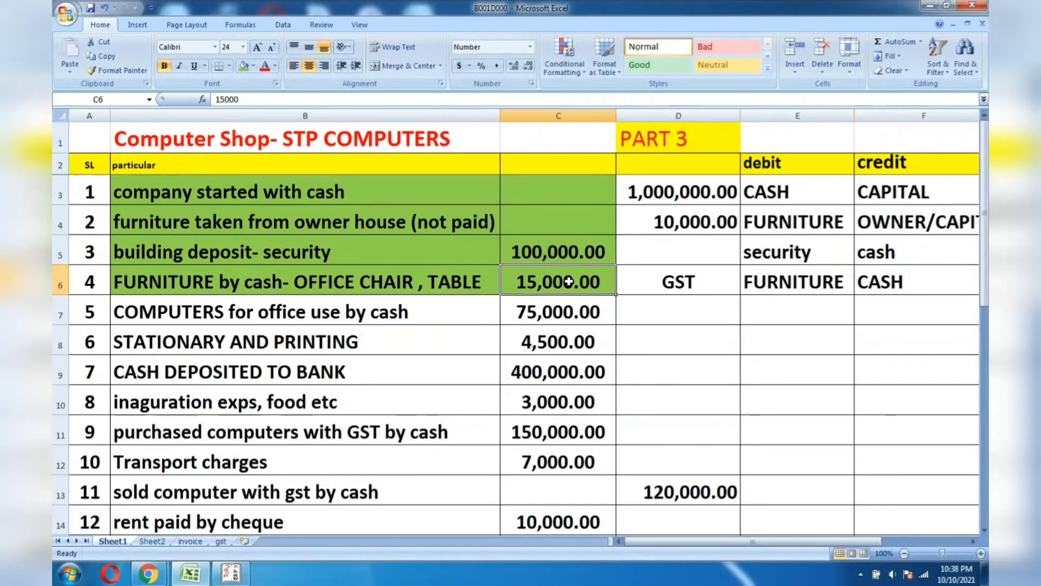
pyautogui.hotkey('alt', 'Tab')
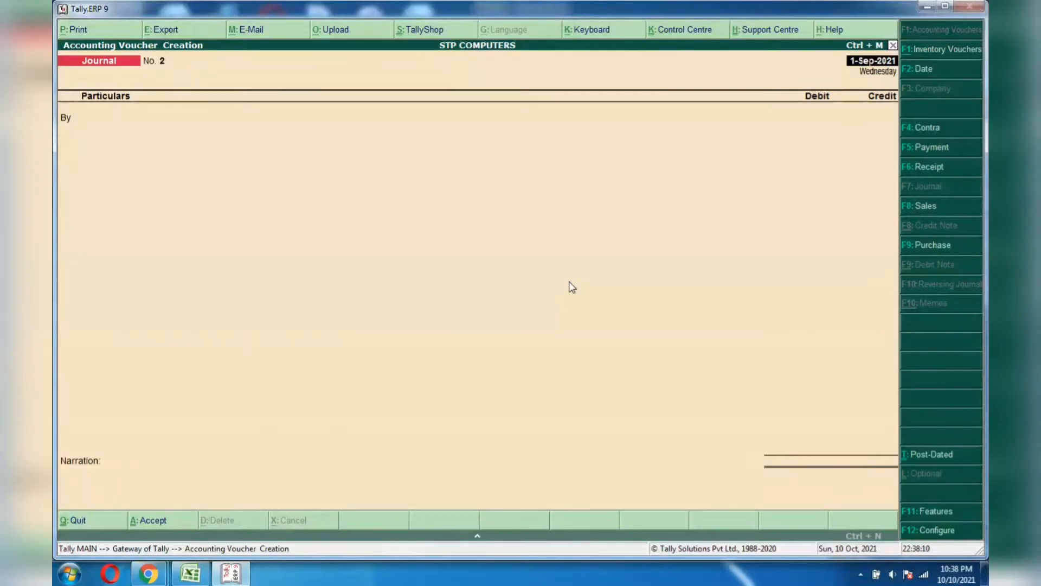
# Change the voucher type to Payment and enable single entry mode for payment, receipt and contra vouchers.
pyautogui.press('F5')
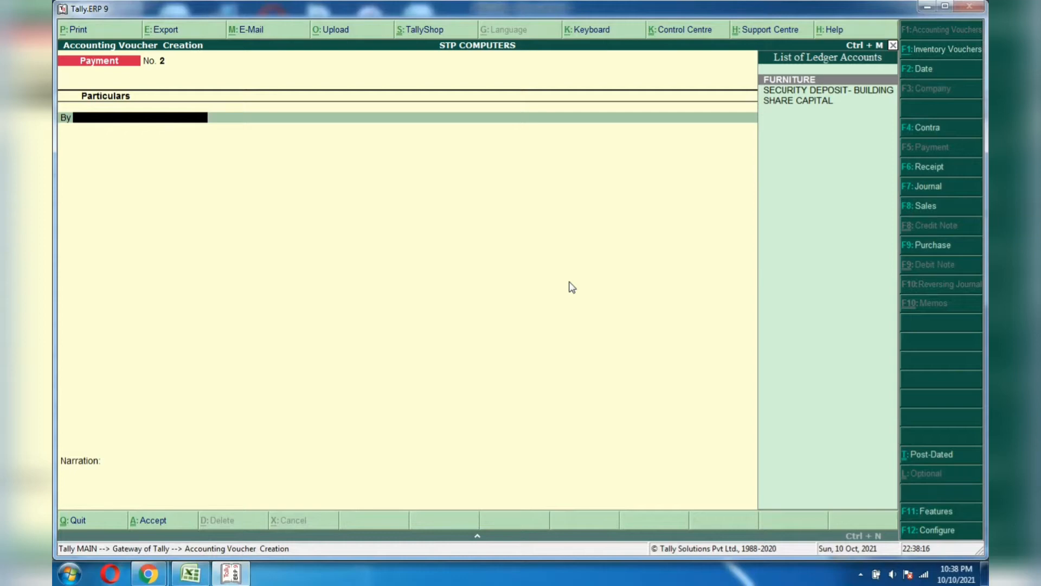
pyautogui.press('F12')
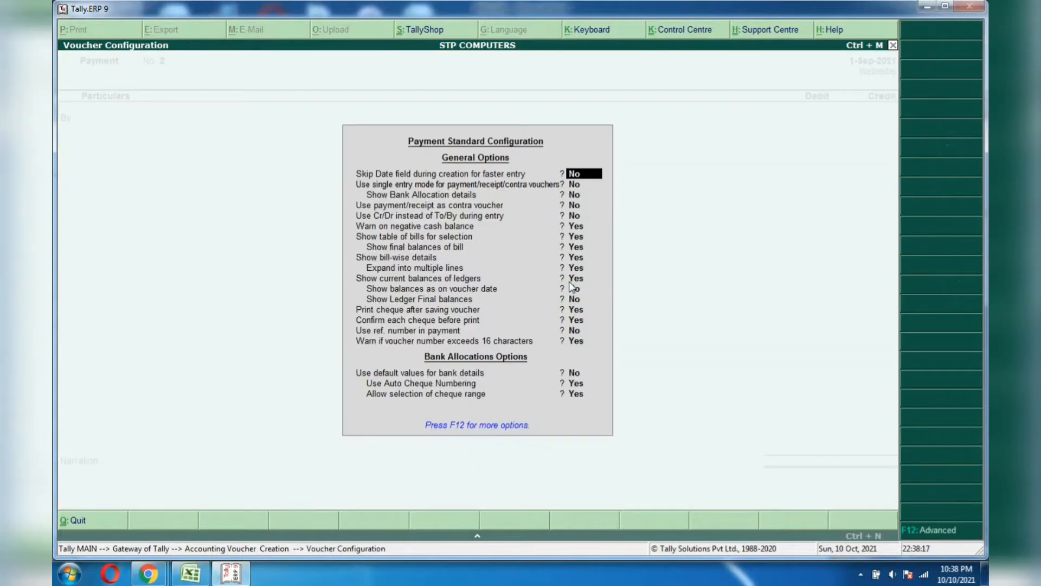
pyautogui.press('Return')
pyautogui.write('y')
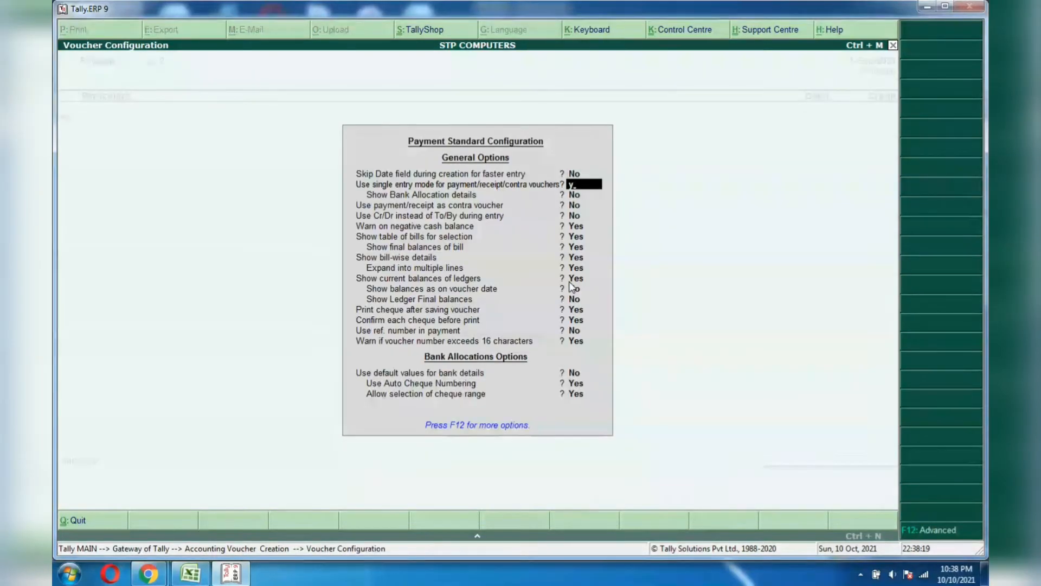
pyautogui.press('Return')
pyautogui.press('Return')
pyautogui.press('Return')
pyautogui.press('Return')
pyautogui.press('Return')
pyautogui.press('Return')
pyautogui.press('Return')
pyautogui.press('Return')
pyautogui.press('Return')
pyautogui.press('Return')
pyautogui.press('Return')
pyautogui.press('Return')
pyautogui.press('Return')
pyautogui.press('Return')
pyautogui.press('Return')
pyautogui.press('Return')
pyautogui.press('Return')
pyautogui.press('Return')
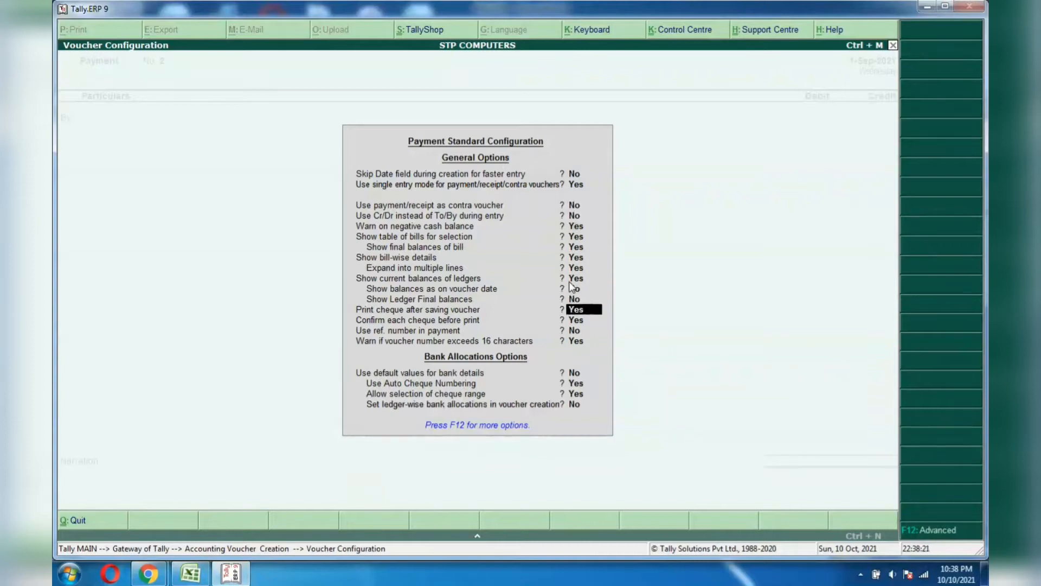
pyautogui.press('Return')
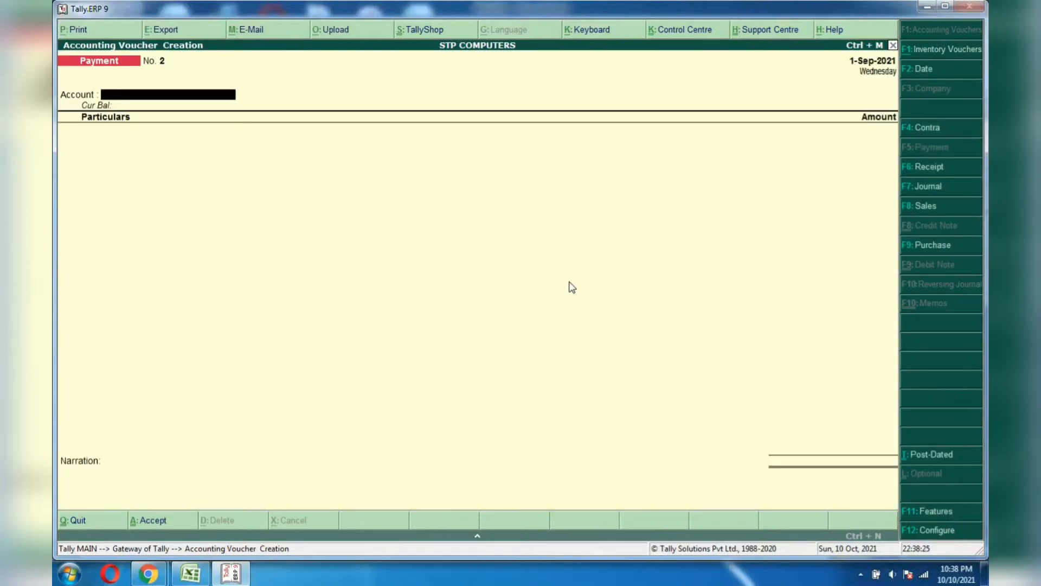
# Choose Cash as the payment voucher's account.
pyautogui.write('Cash')
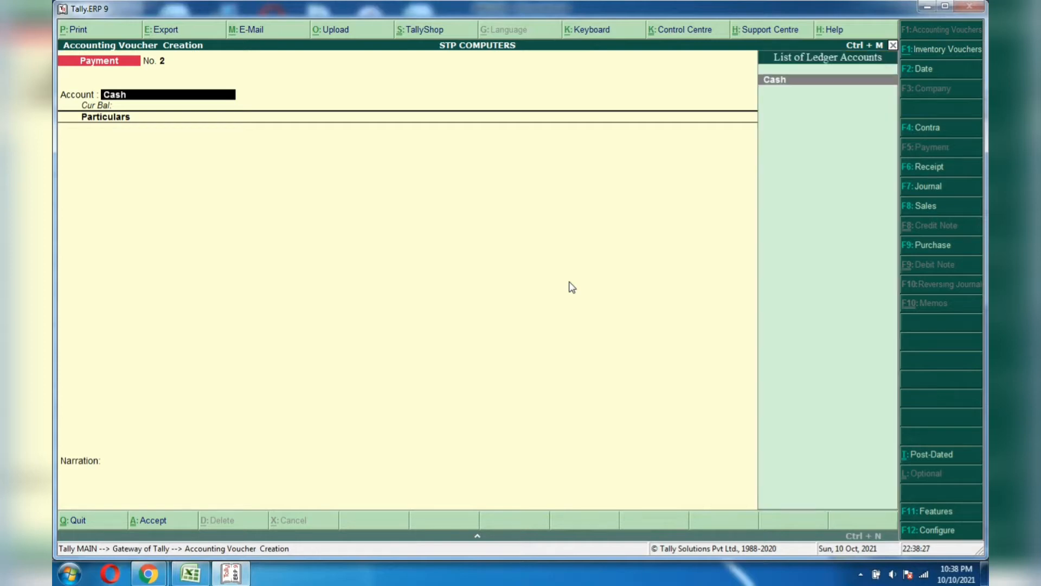
pyautogui.press('Return')
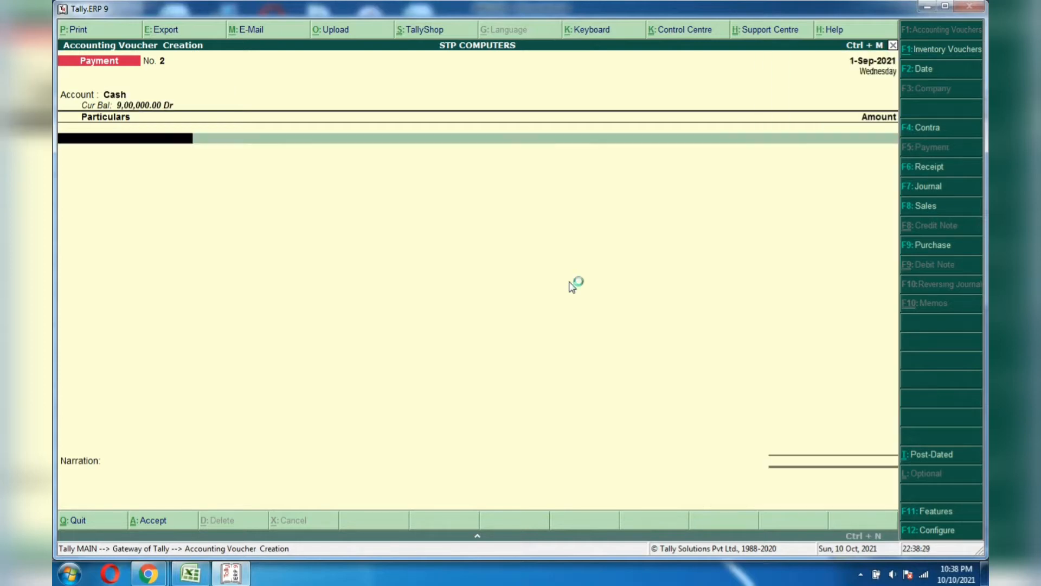
pyautogui.press('BackSpace')
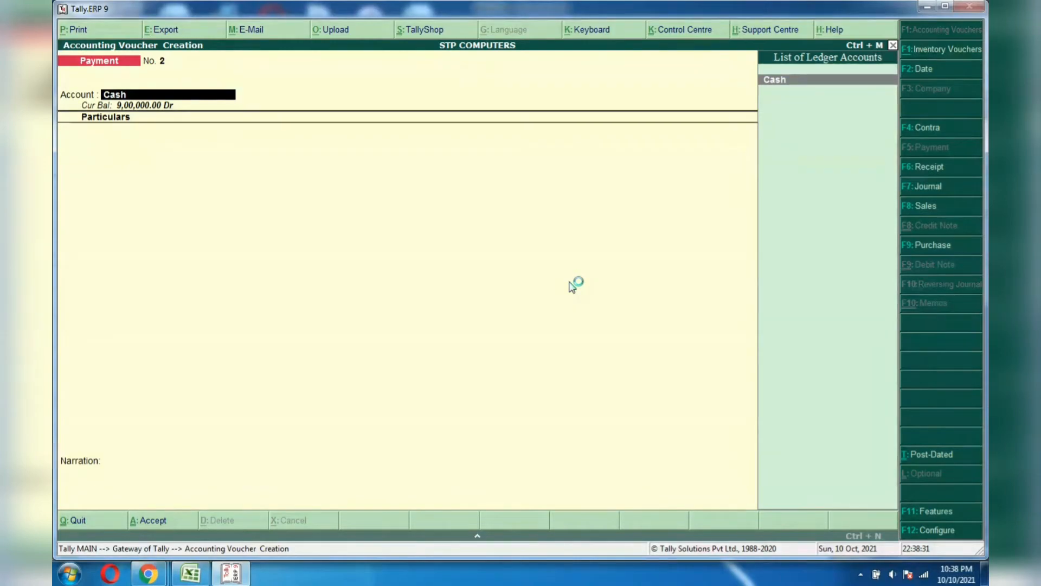
# Switch to Excel and append "- abc co" to the furniture purchase description in B6.
pyautogui.hotkey('alt', 'Tab')
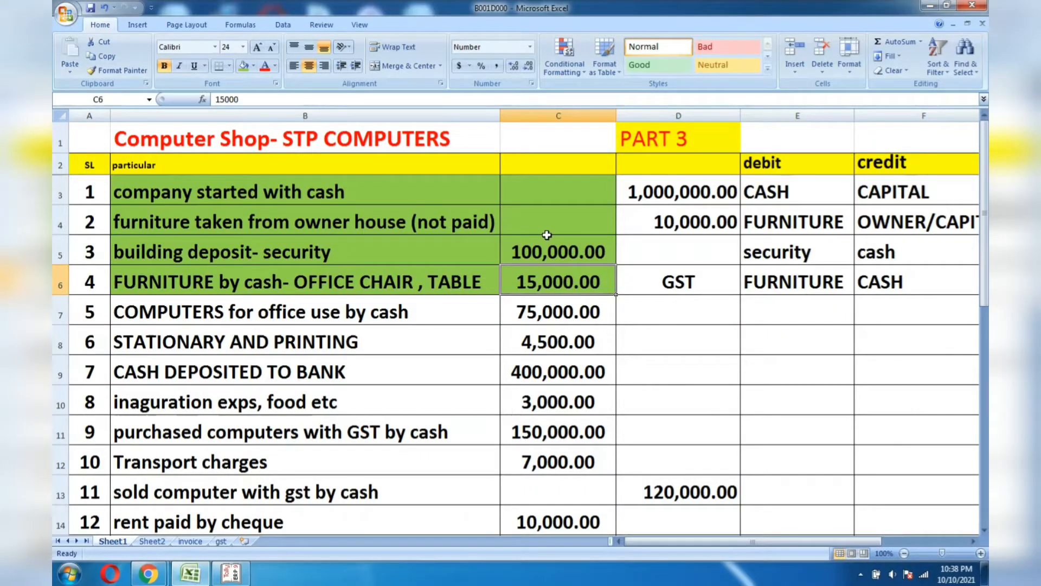
pyautogui.doubleClick(486, 281)
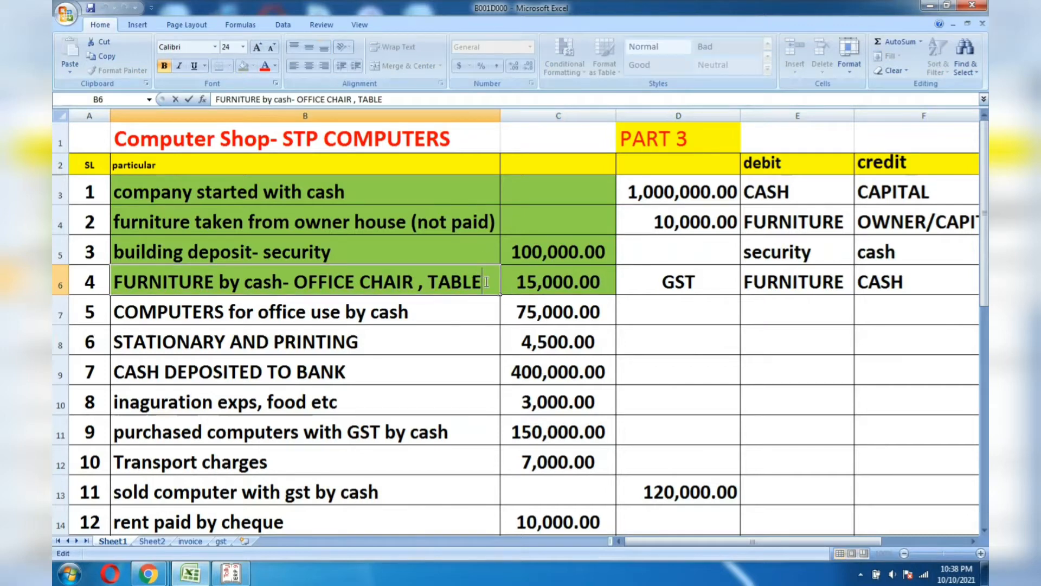
pyautogui.write('- abc co')
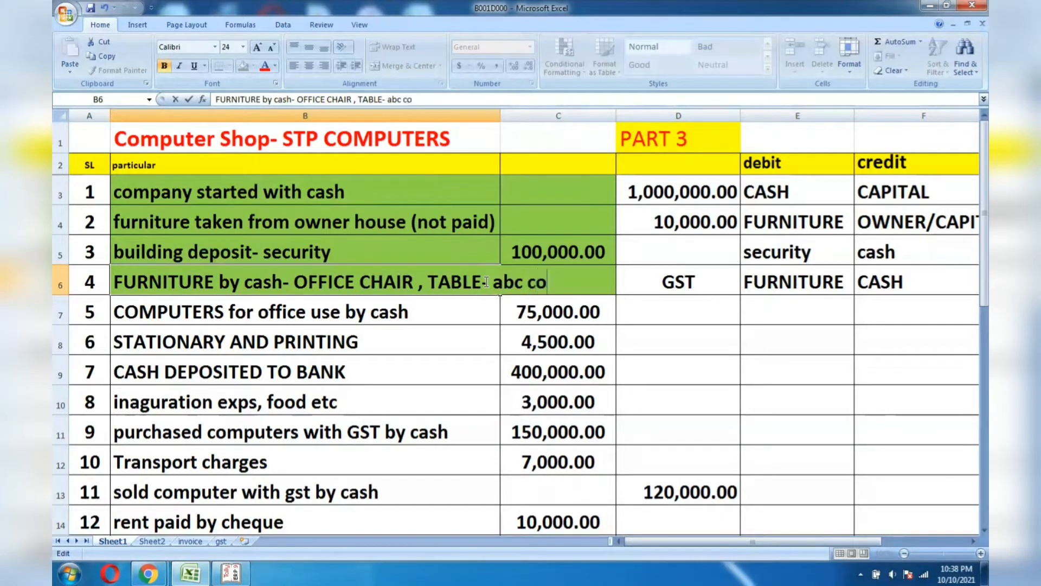
pyautogui.press('Tab')
# Reduce the font size of the furniture description in B6 so its full text fits the cell.
pyautogui.click(483, 281)
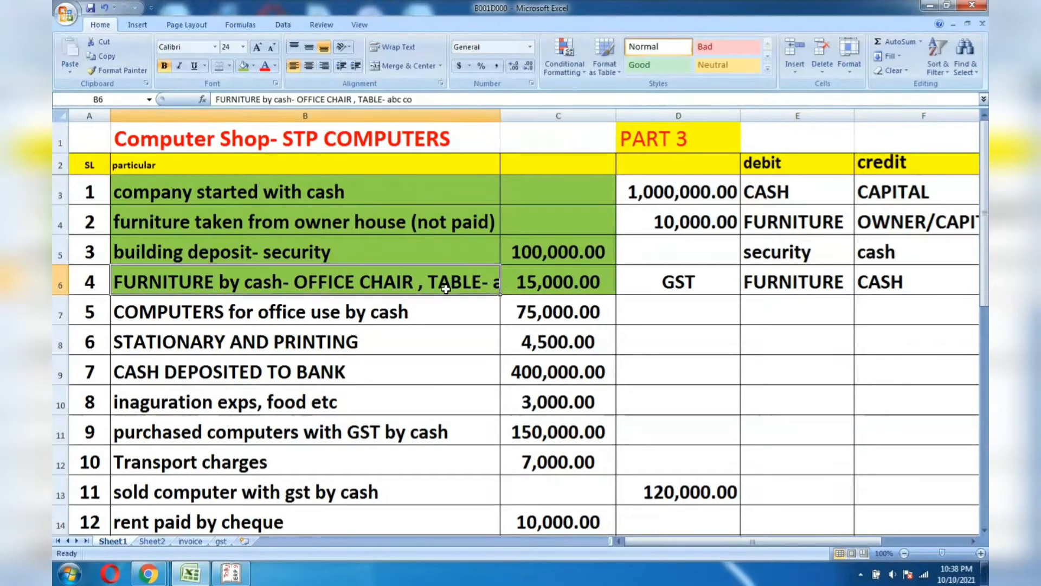
pyautogui.click(242, 47)
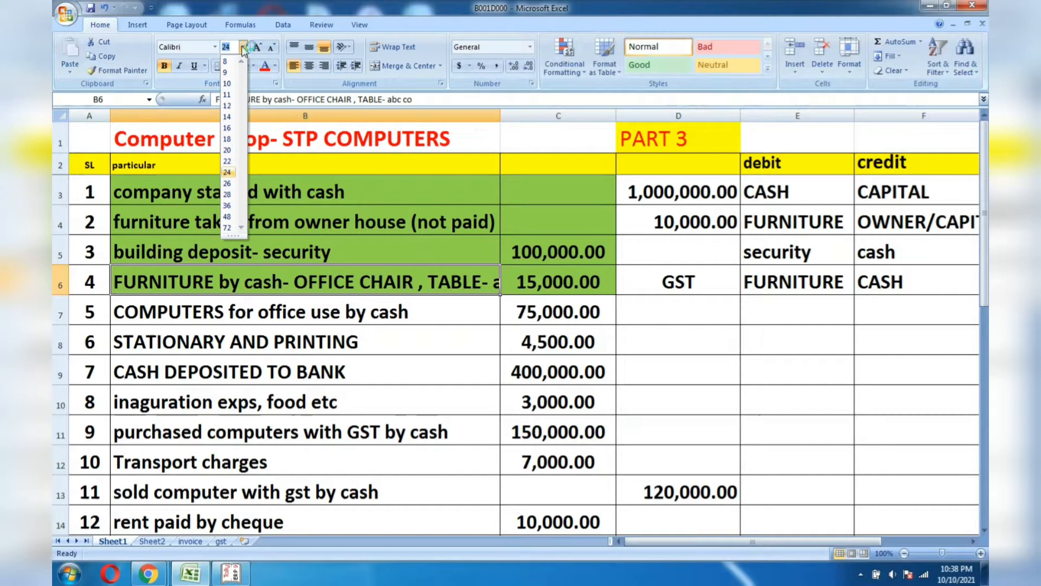
pyautogui.click(228, 105)
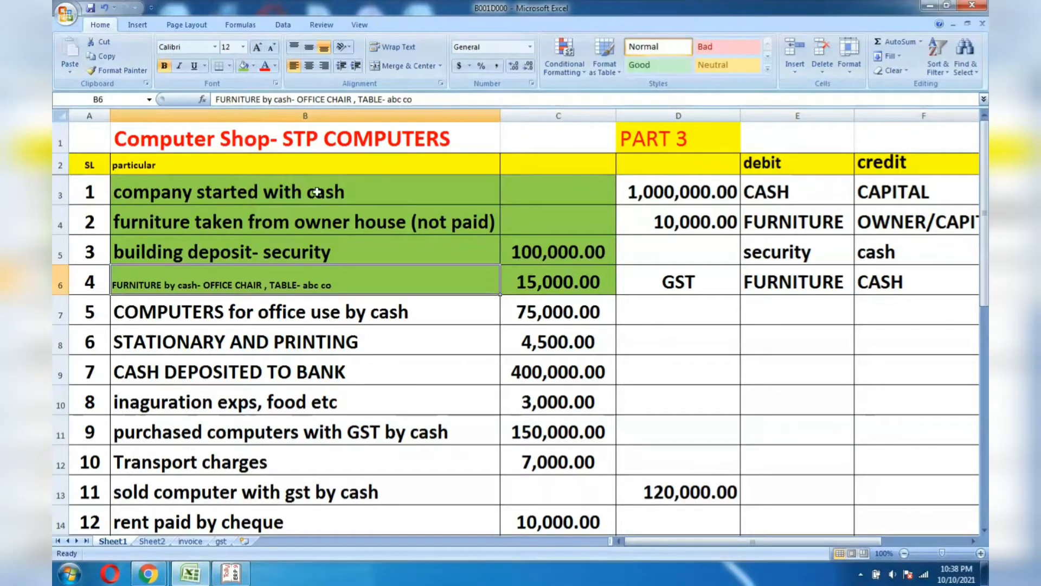
pyautogui.click(243, 48)
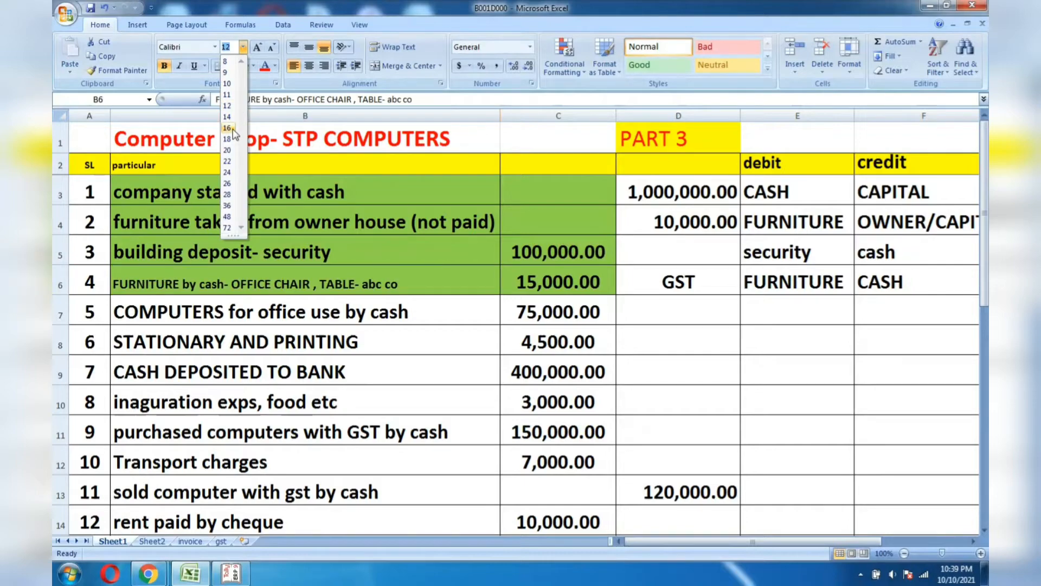
# Switch to Tally.ERP 9 and start a new ledger named Abc Company under Sundry Creditors.
pyautogui.hotkey('alt', 'Tab')
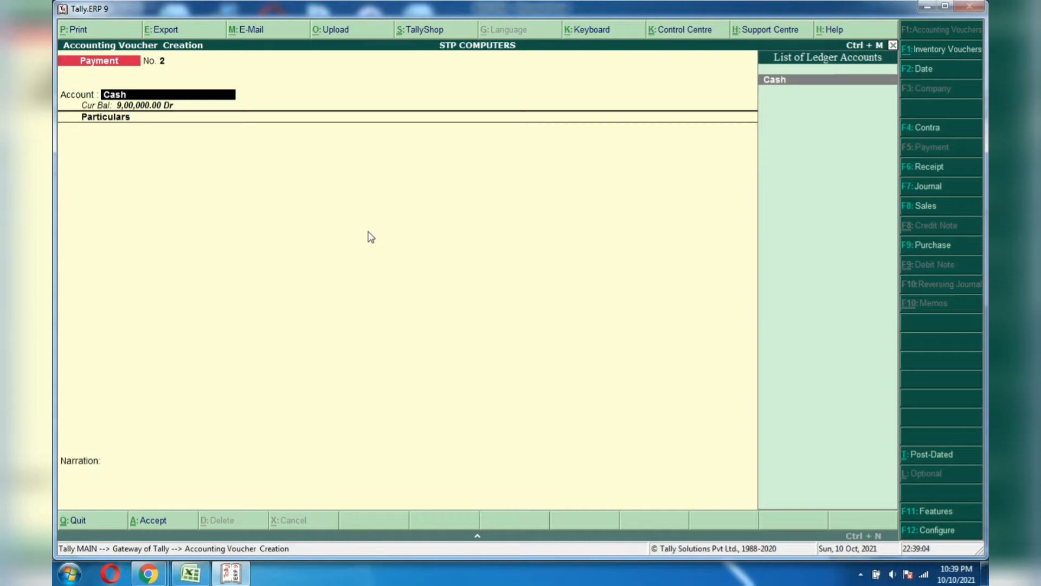
pyautogui.hotkey('alt', 'c')
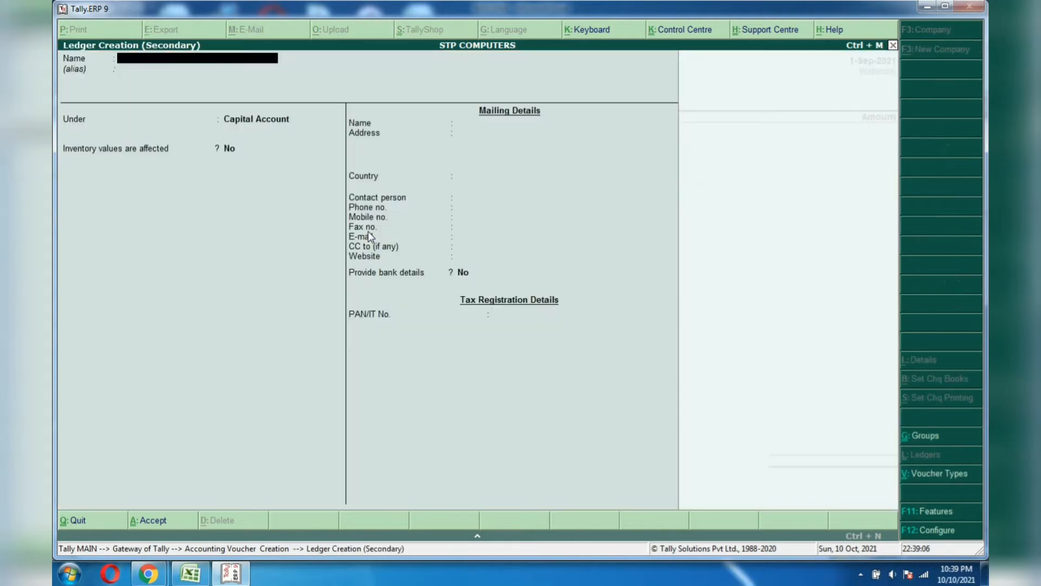
pyautogui.write('Abc Company')
pyautogui.press('Return')
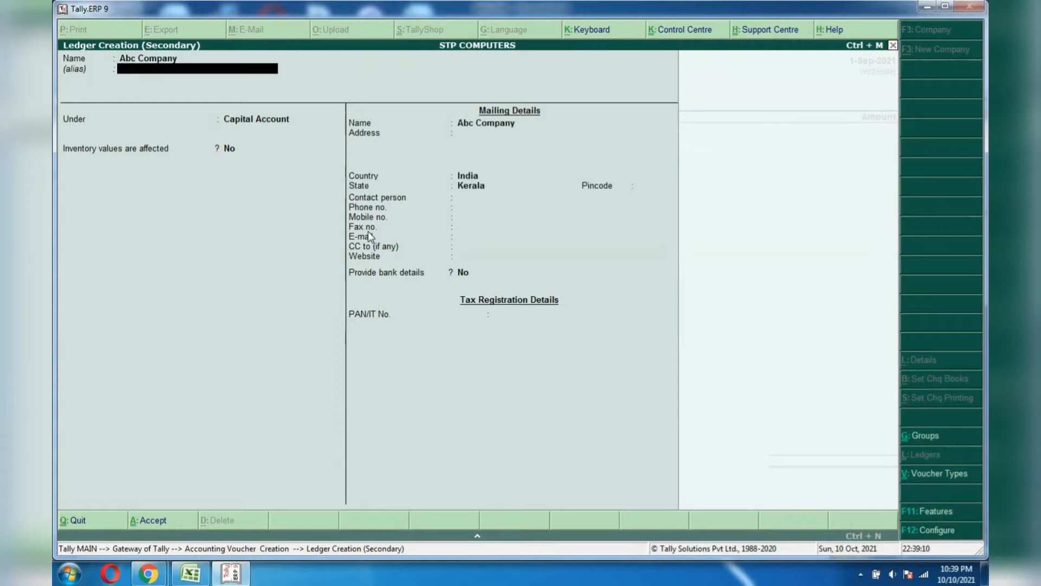
pyautogui.press('Return')
pyautogui.write('Sund')
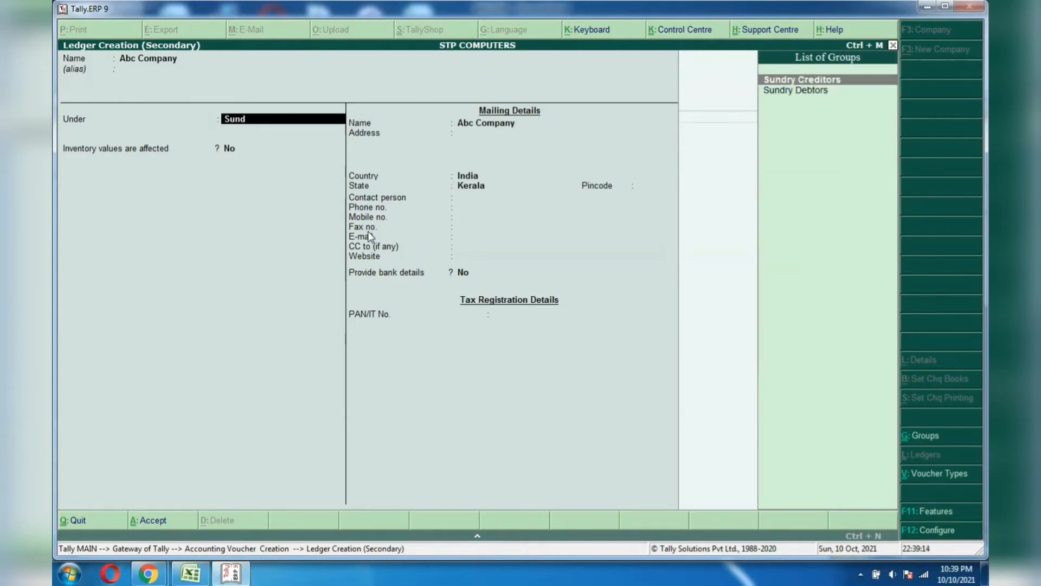
pyautogui.press('Return')
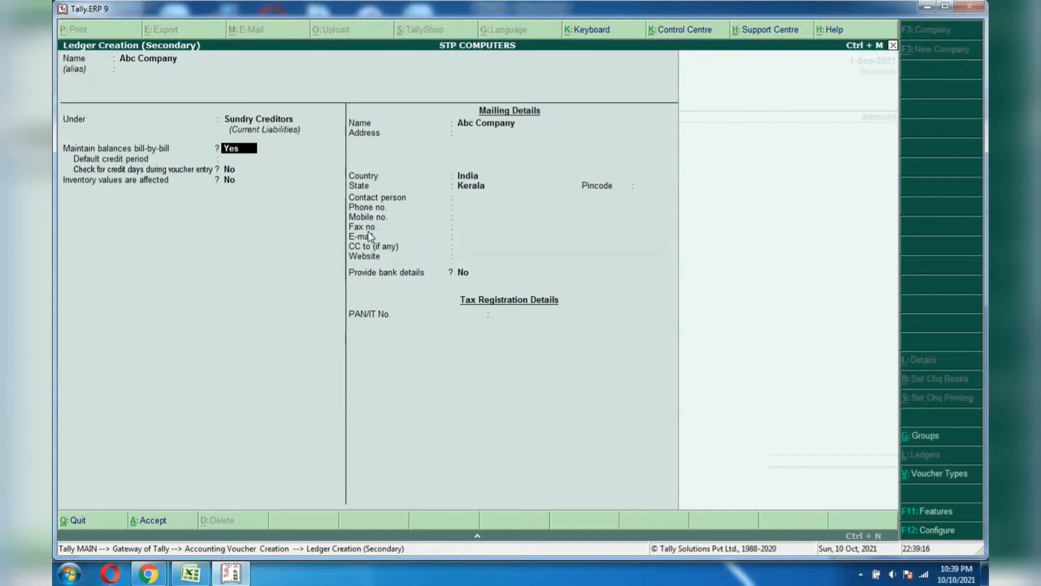
# Keep bill-by-bill balances set to Yes, leave the other ledger details at their defaults, and save the Abc Company ledger.
pyautogui.press('Return')
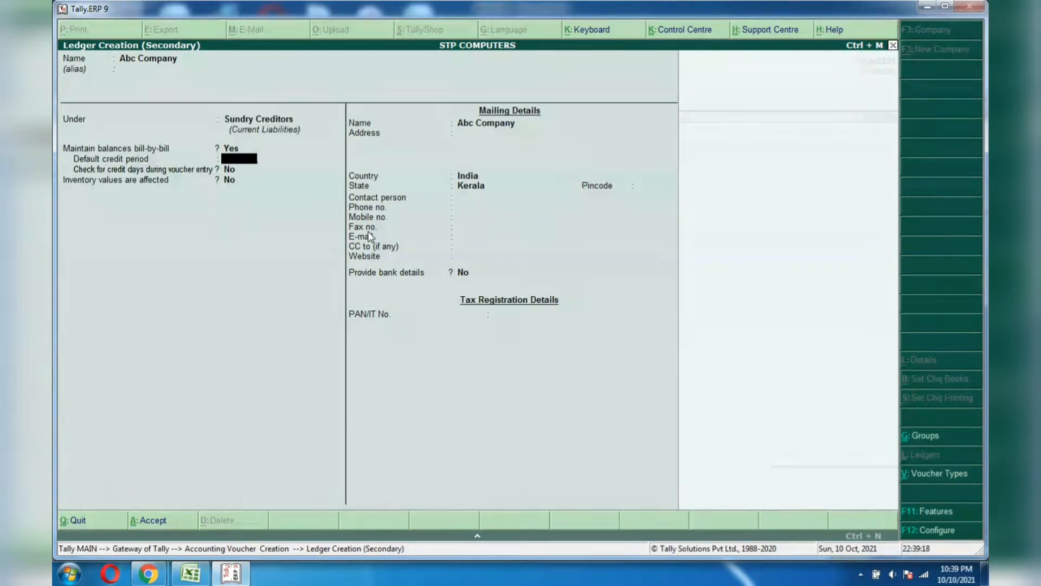
pyautogui.press('BackSpace')
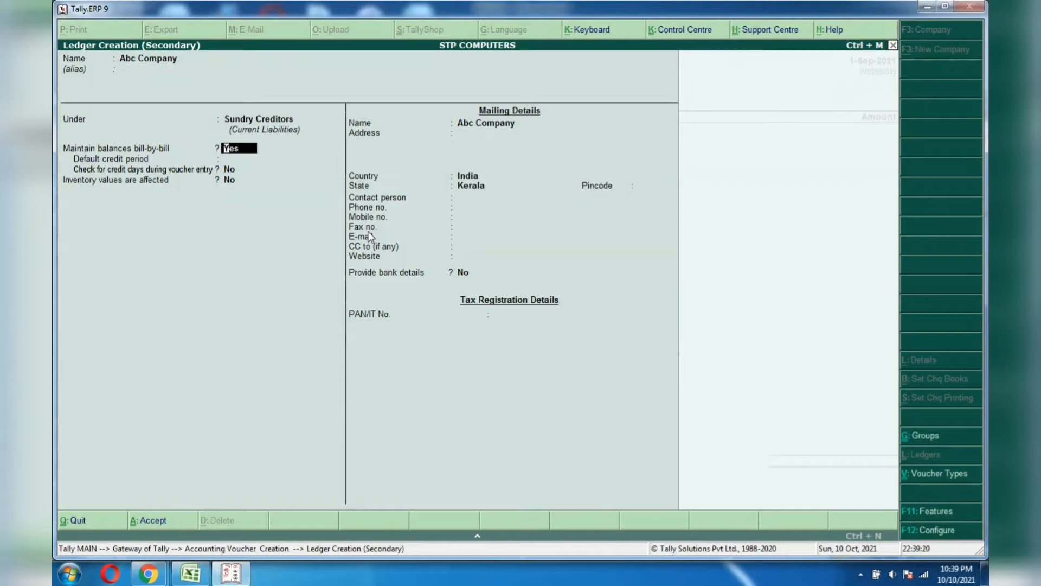
pyautogui.press('Return')
pyautogui.press('Return')
pyautogui.press('Return')
pyautogui.press('Return')
pyautogui.press('Return')
pyautogui.press('Return')
pyautogui.press('Return')
pyautogui.press('Return')
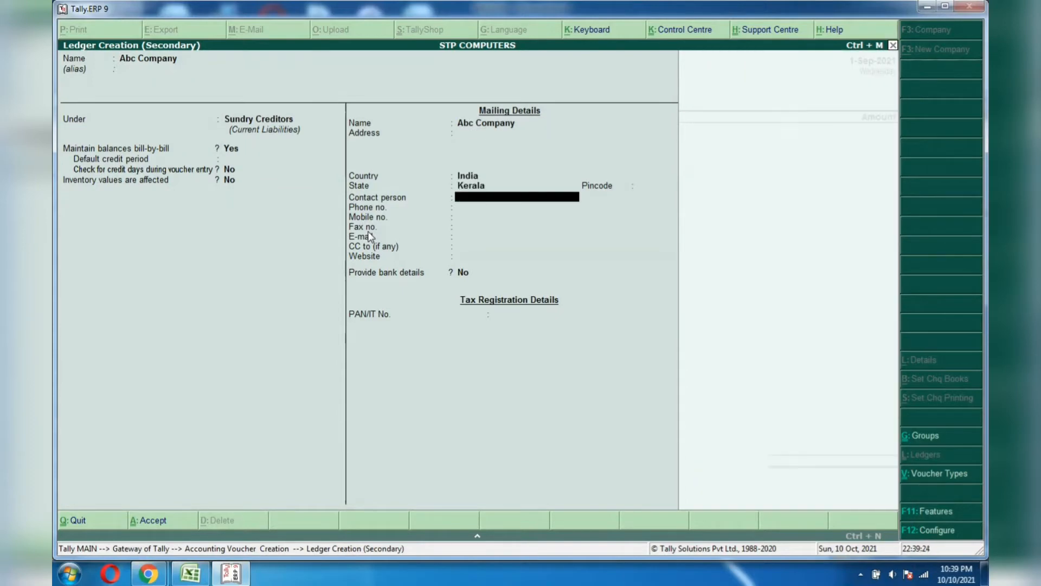
pyautogui.press('Return')
pyautogui.press('Return')
pyautogui.press('Return')
pyautogui.press('Return')
pyautogui.press('Return')
pyautogui.press('Return')
pyautogui.press('Return')
pyautogui.press('Return')
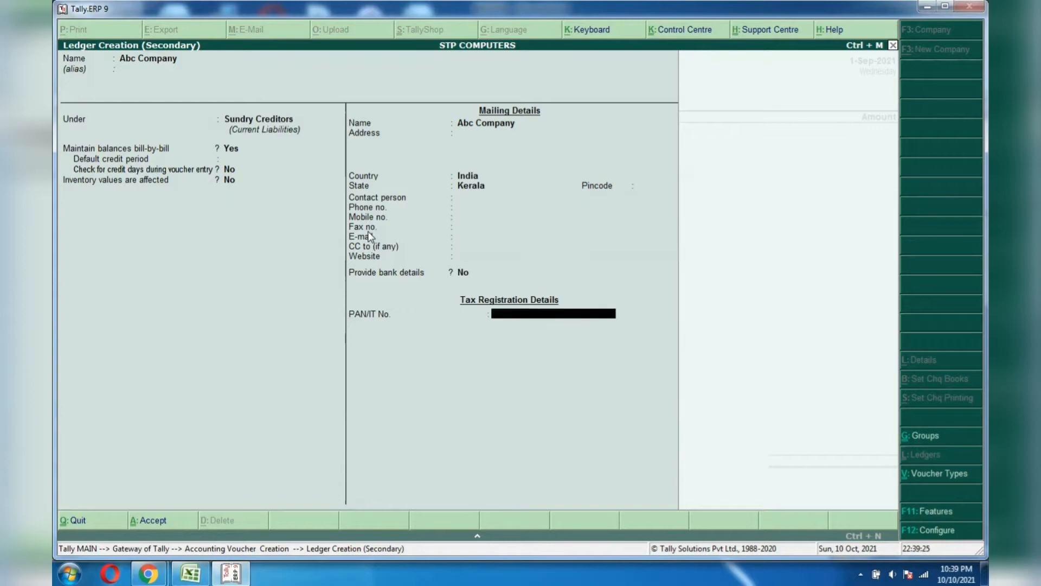
pyautogui.press('Return')
pyautogui.press('Return')
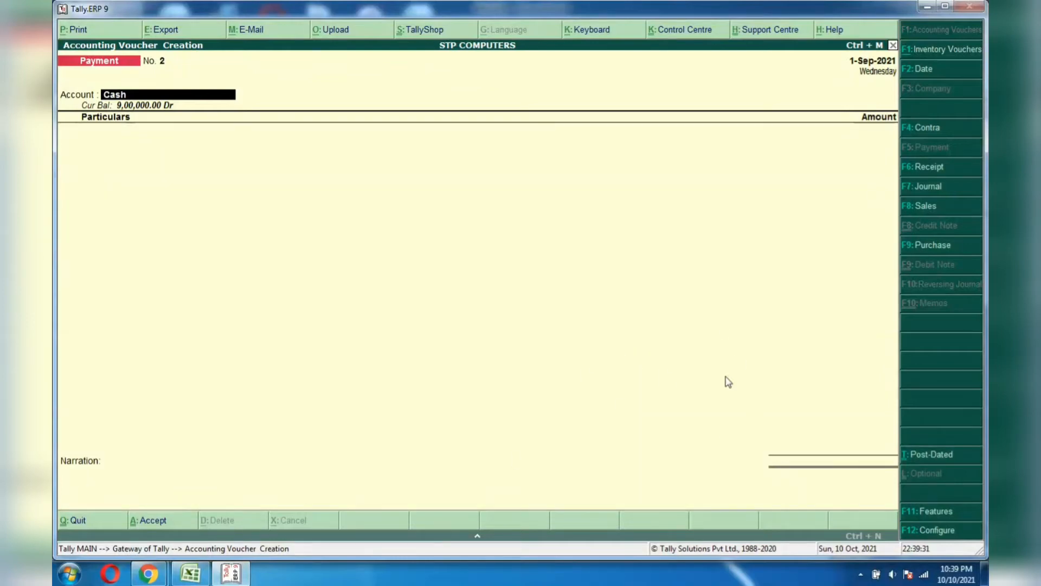
# Enable Goods and Services Tax (GST) in the company's statutory features and open its GST details for altering.
pyautogui.click(917, 510)
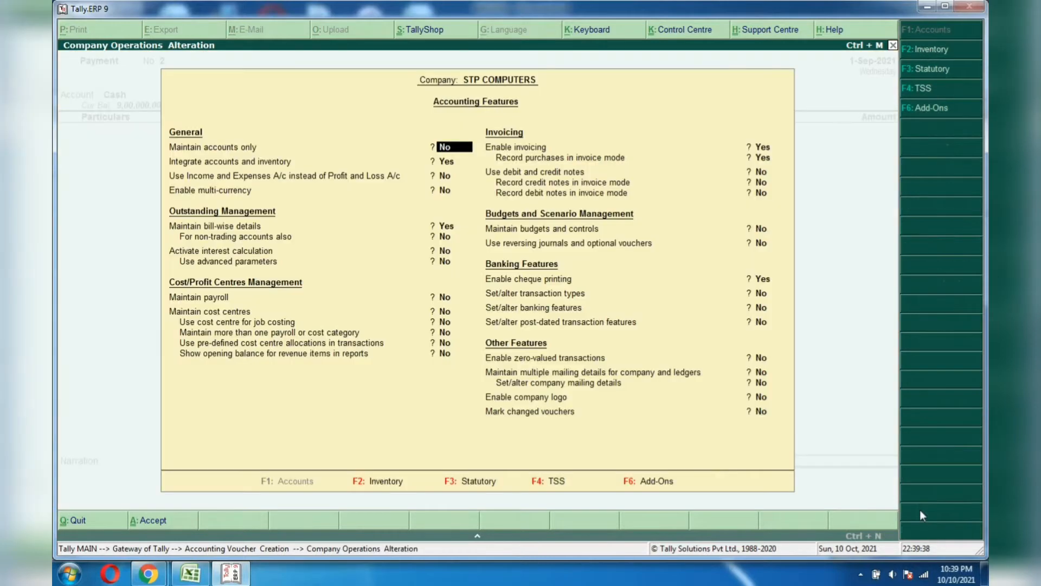
pyautogui.click(477, 483)
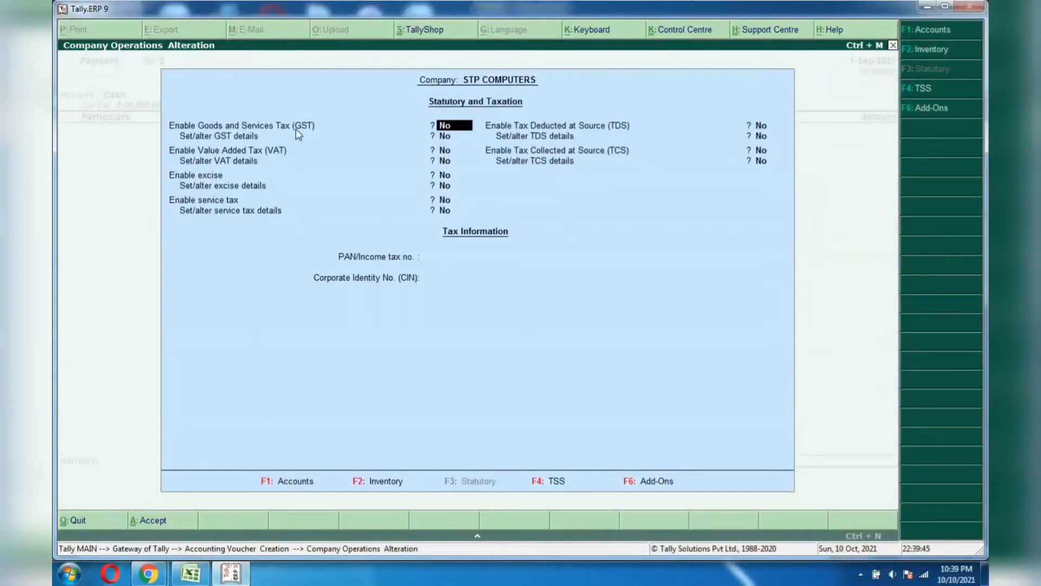
pyautogui.write('y')
pyautogui.press('Return')
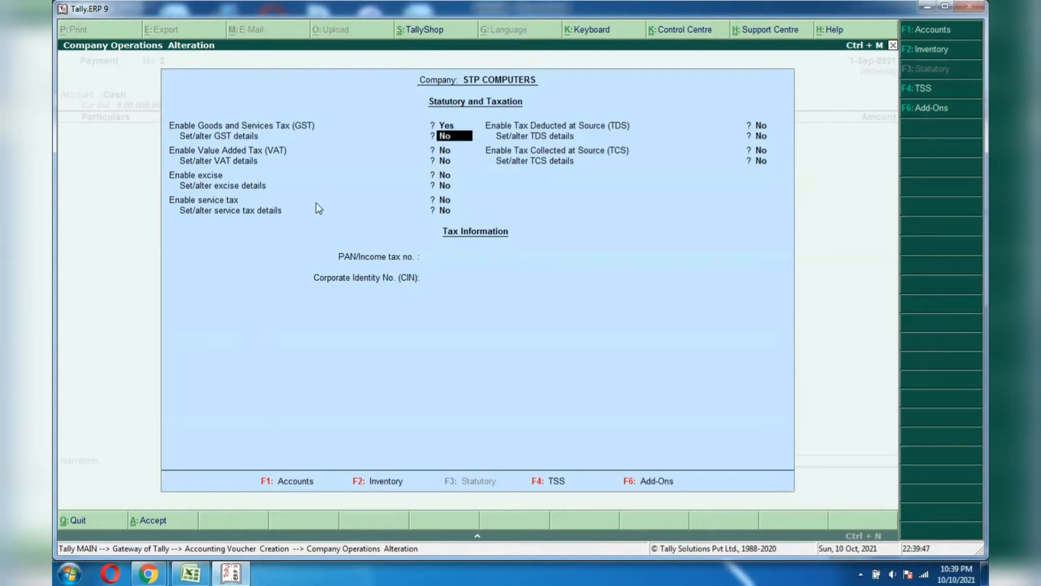
pyautogui.write('y')
pyautogui.press('Return')
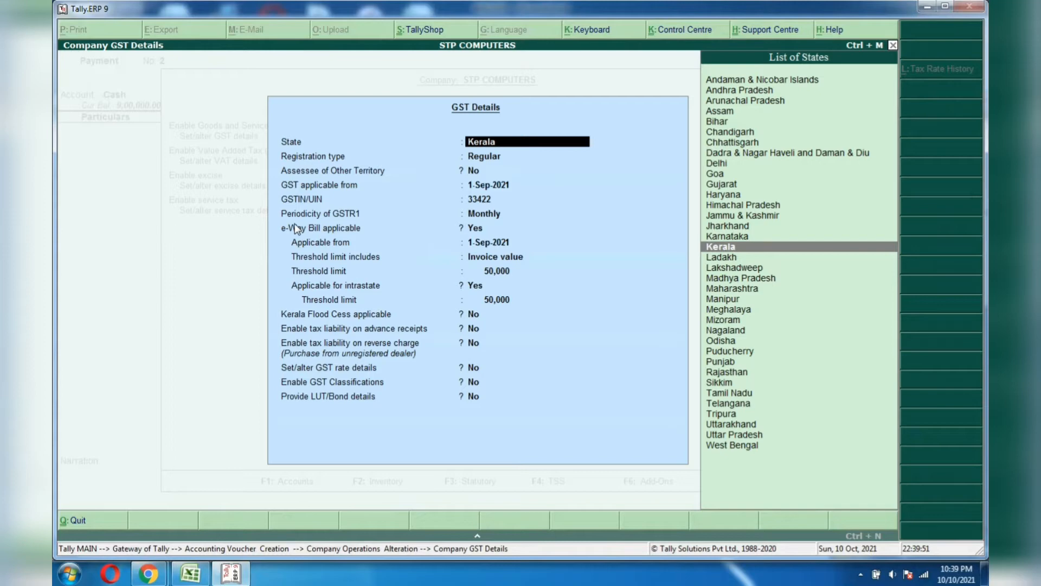
# Keep state Kerala, Regular registration and GST applicable from 1-Sep-2021, and replace the company's GSTIN/UIN.
pyautogui.press('Return')
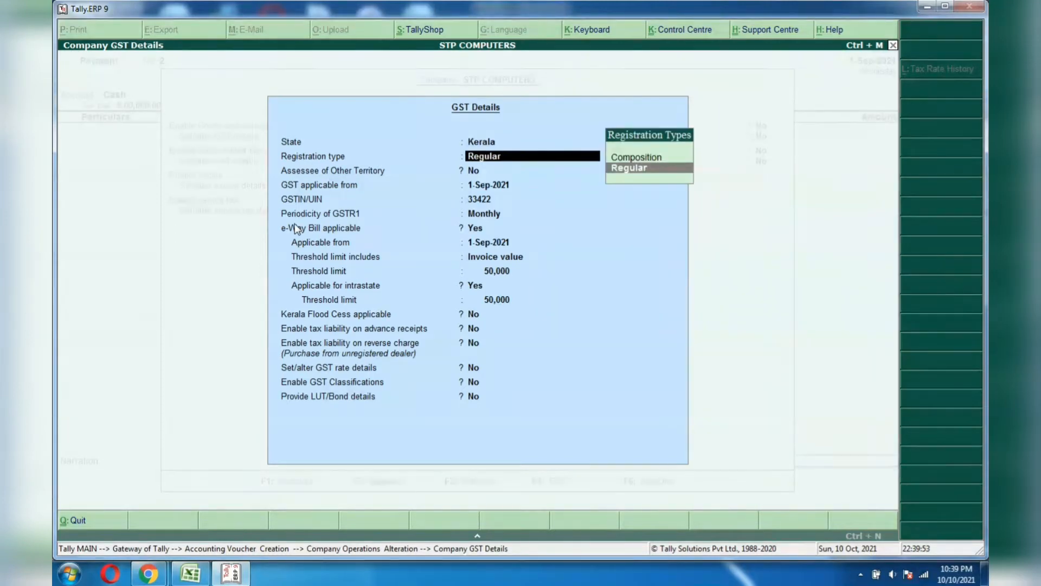
pyautogui.press('Return')
pyautogui.press('Return')
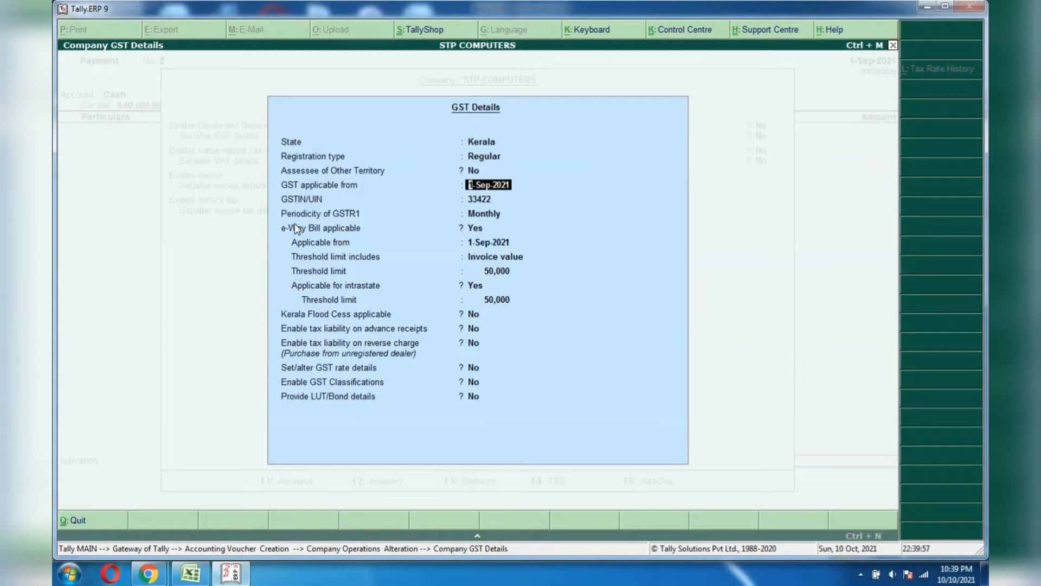
pyautogui.press('Return')
pyautogui.press('BackSpace')
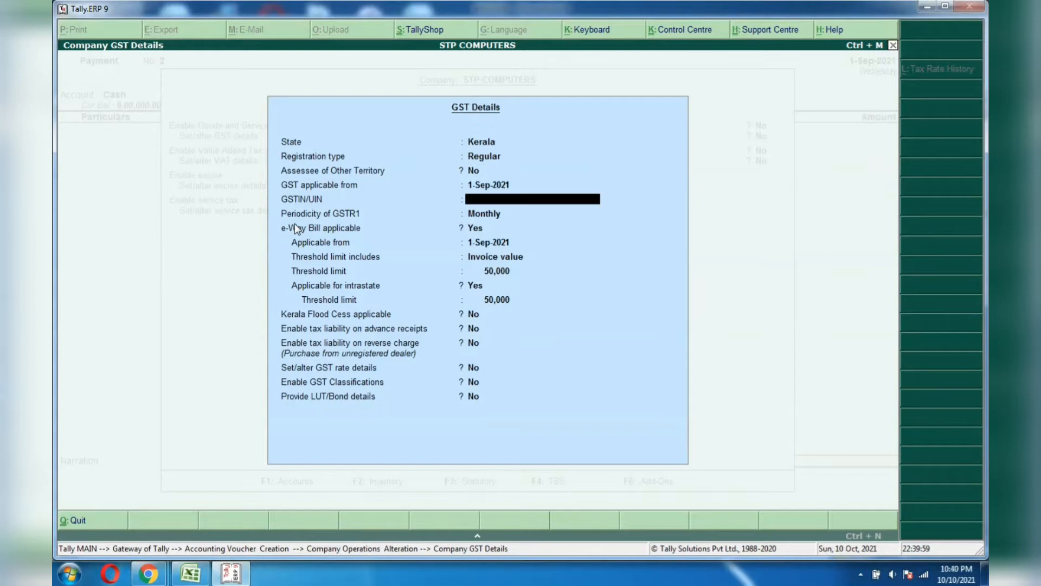
pyautogui.write('GGG554TT')
pyautogui.press('Return')
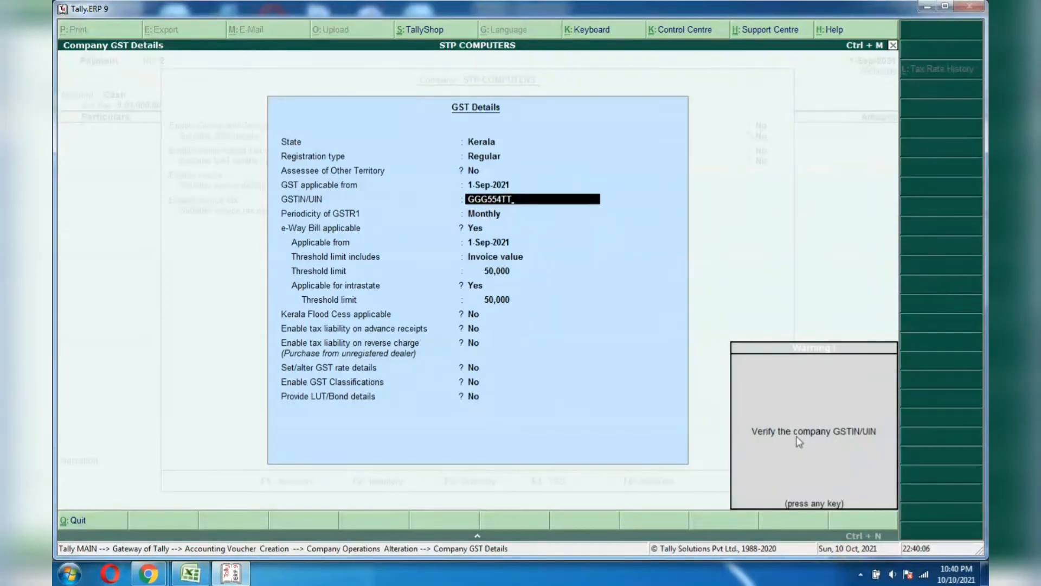
pyautogui.press('Return')
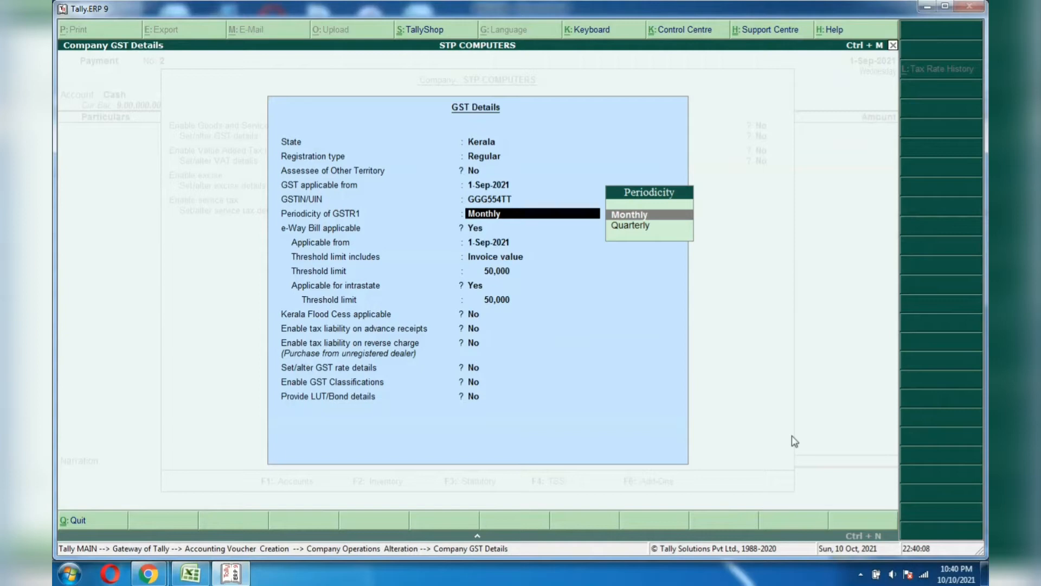
# Keep monthly GSTR1 periodicity, the e-Way Bill settings and the remaining GST options at their defaults, and accept the GST details.
pyautogui.press('Return')
pyautogui.press('Return')
pyautogui.press('Return')
pyautogui.press('Return')
pyautogui.press('Return')
pyautogui.press('Return')
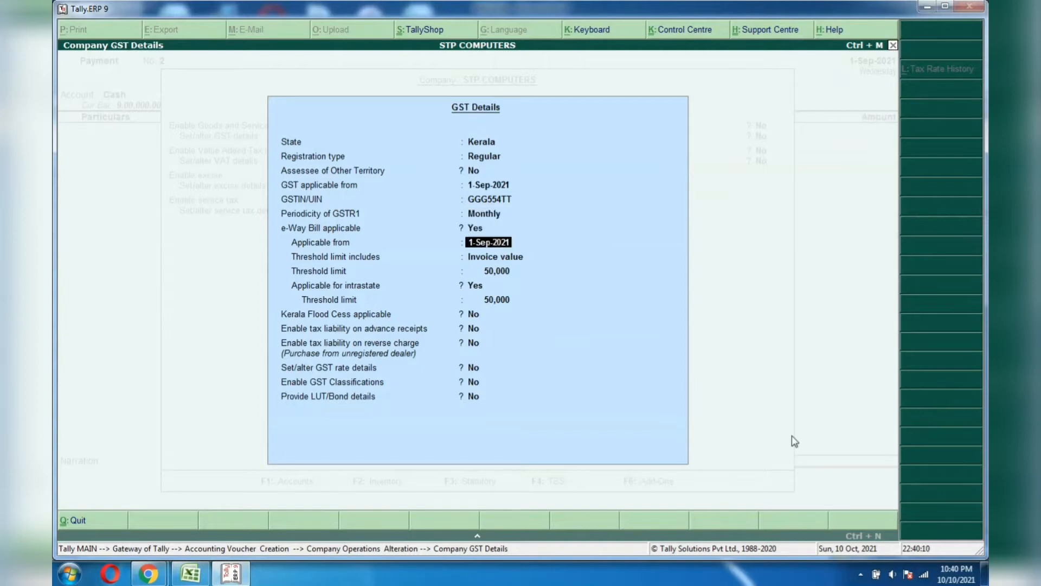
pyautogui.press('Return')
pyautogui.press('Return')
pyautogui.press('Return')
pyautogui.press('Return')
pyautogui.press('Return')
pyautogui.press('Return')
pyautogui.press('Return')
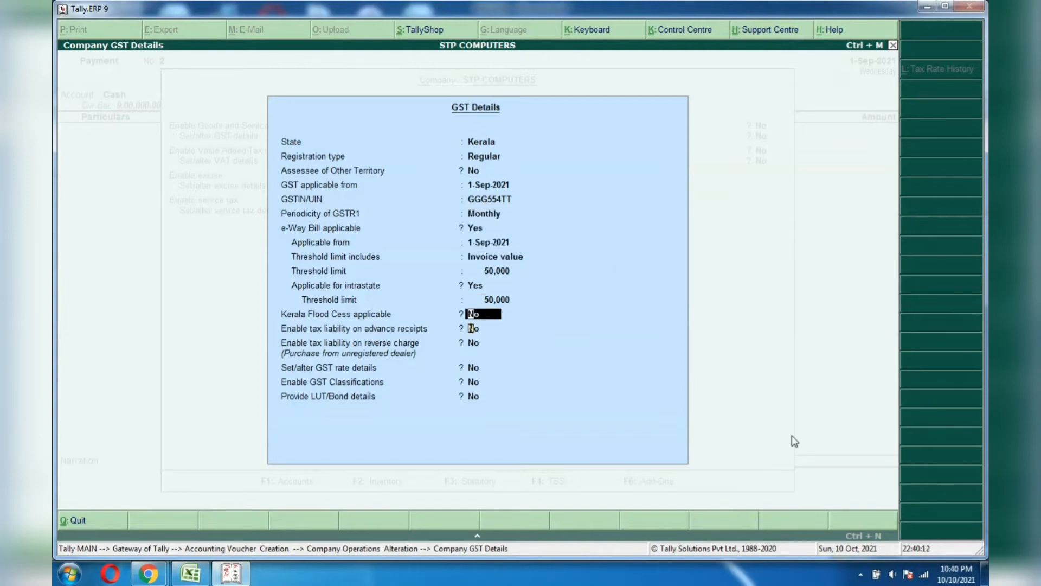
pyautogui.press('Return')
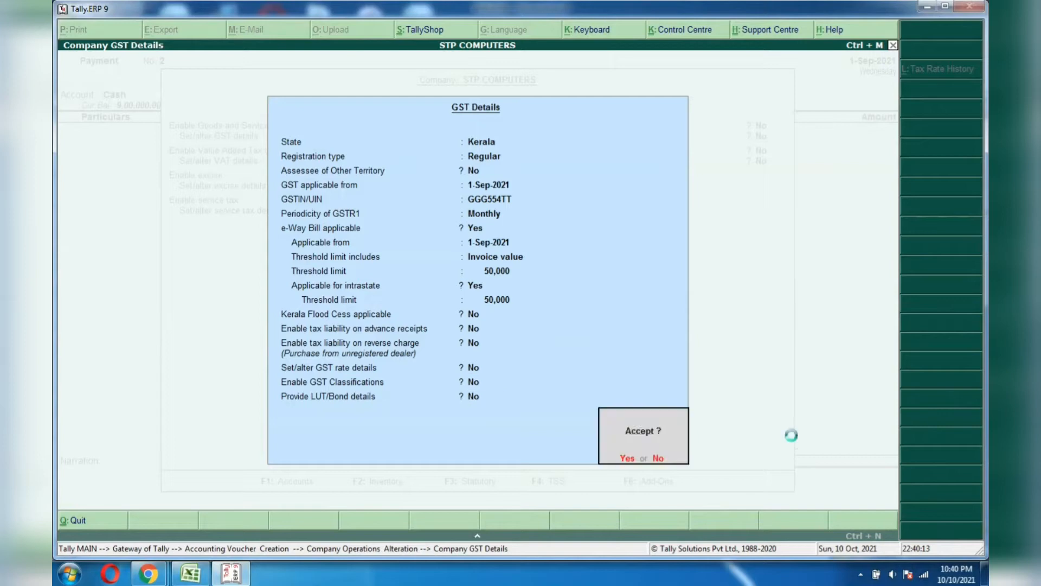
pyautogui.press('Return')
# Leave VAT, excise, service tax, TDS and TCS set to No, keep the tax information blank, and save the statutory features.
pyautogui.press('Return')
pyautogui.press('Return')
pyautogui.press('Return')
pyautogui.press('Return')
pyautogui.press('Return')
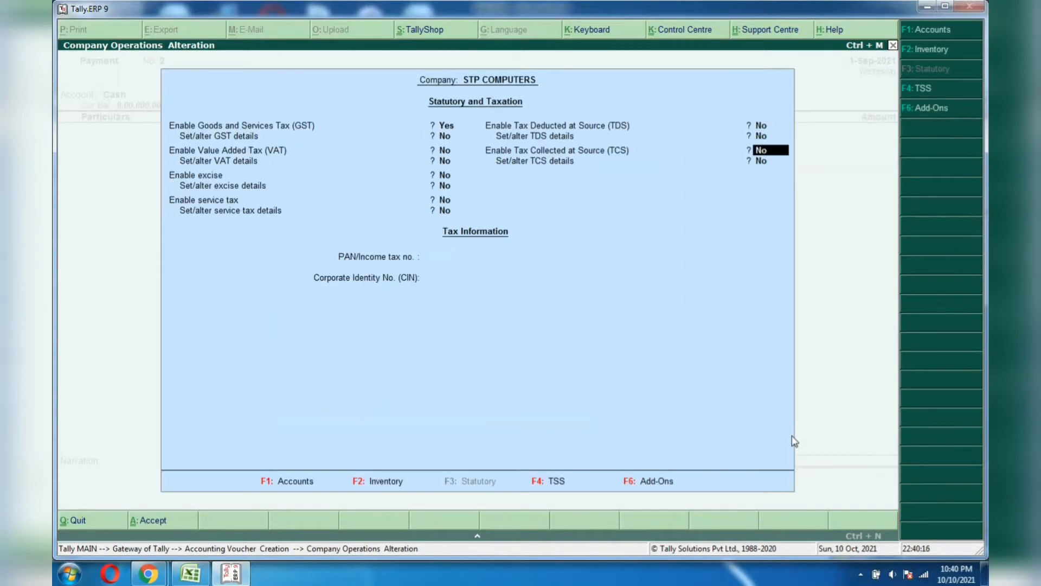
pyautogui.press('Return')
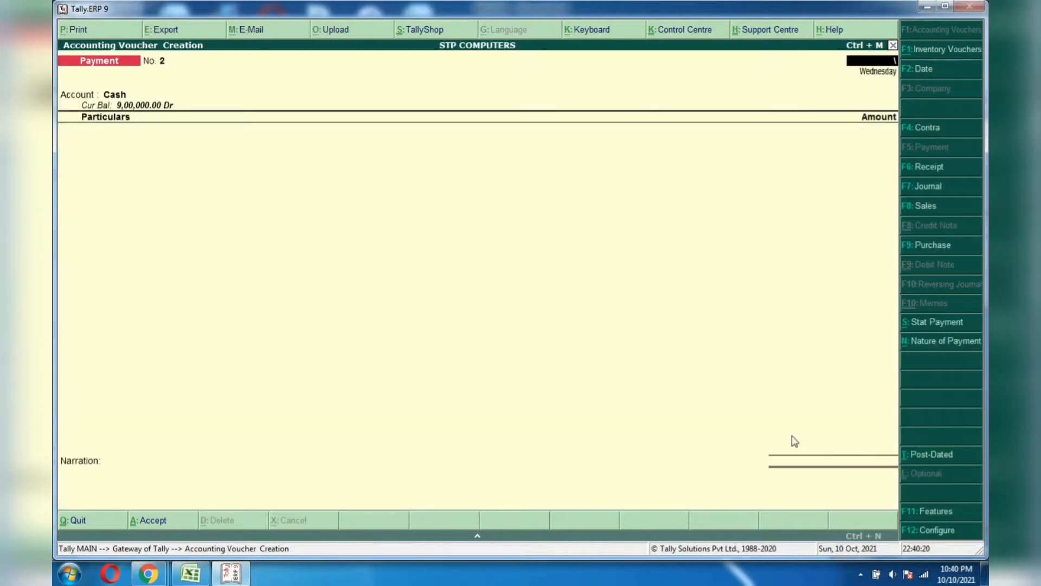
# Switch to Excel to check the debit and credit accounts of the furniture purchase in row 6, and return to Tally.ERP 9.
pyautogui.hotkey('alt', 'Tab')
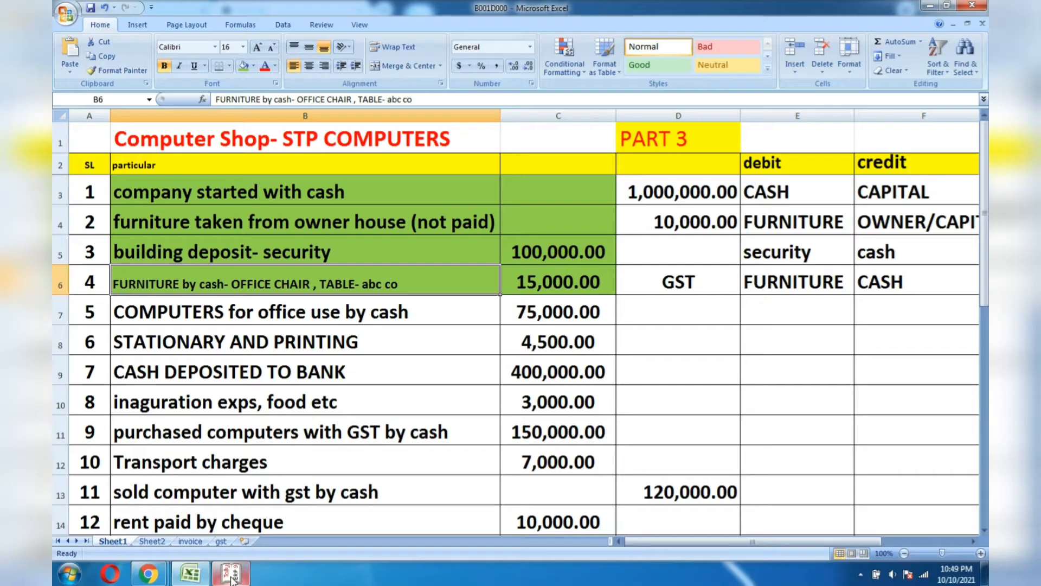
pyautogui.click(786, 289)
pyautogui.click(900, 274)
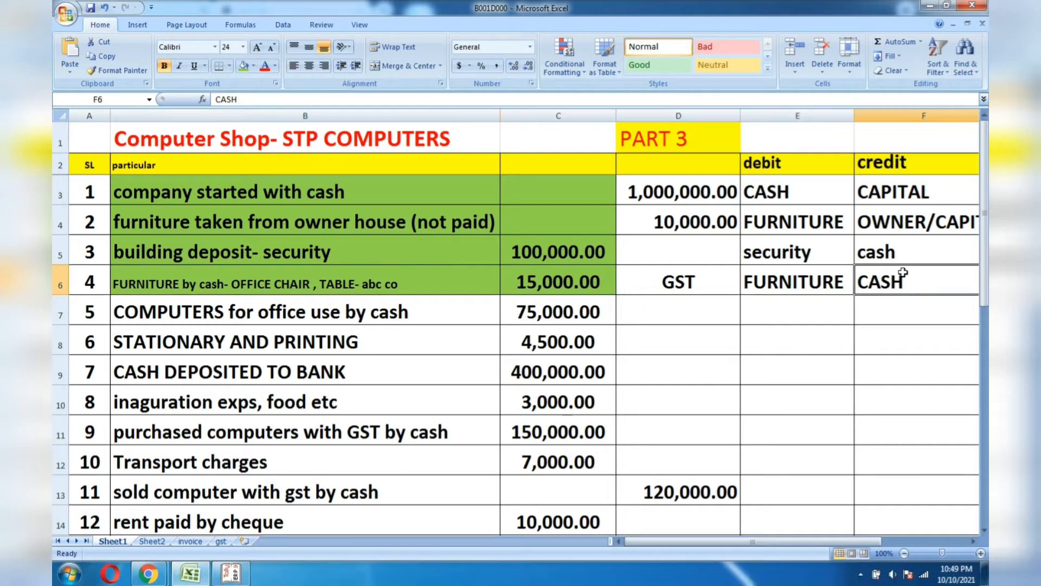
pyautogui.hotkey('alt', 'Tab')
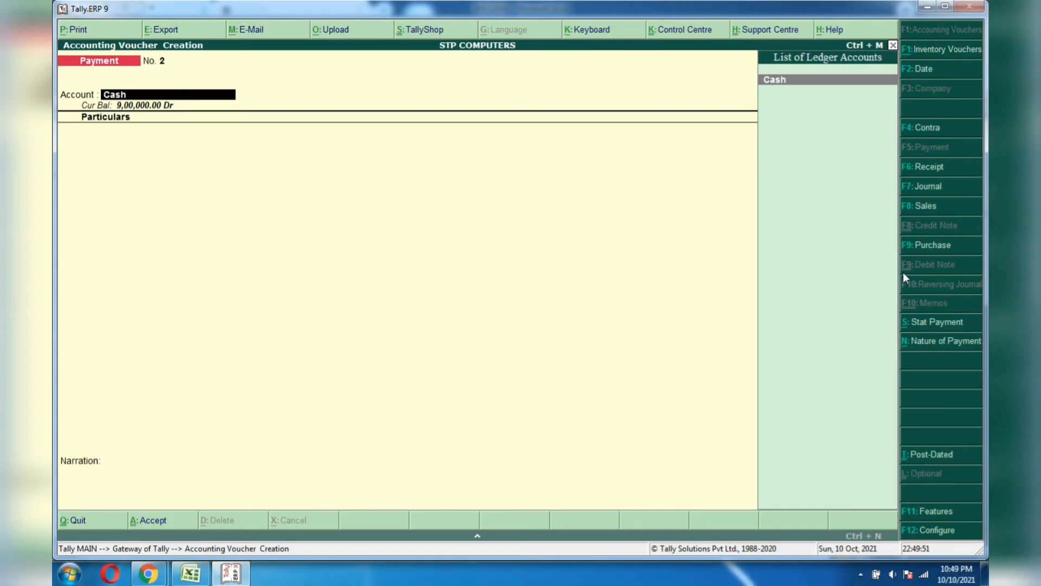
pyautogui.press('Return')
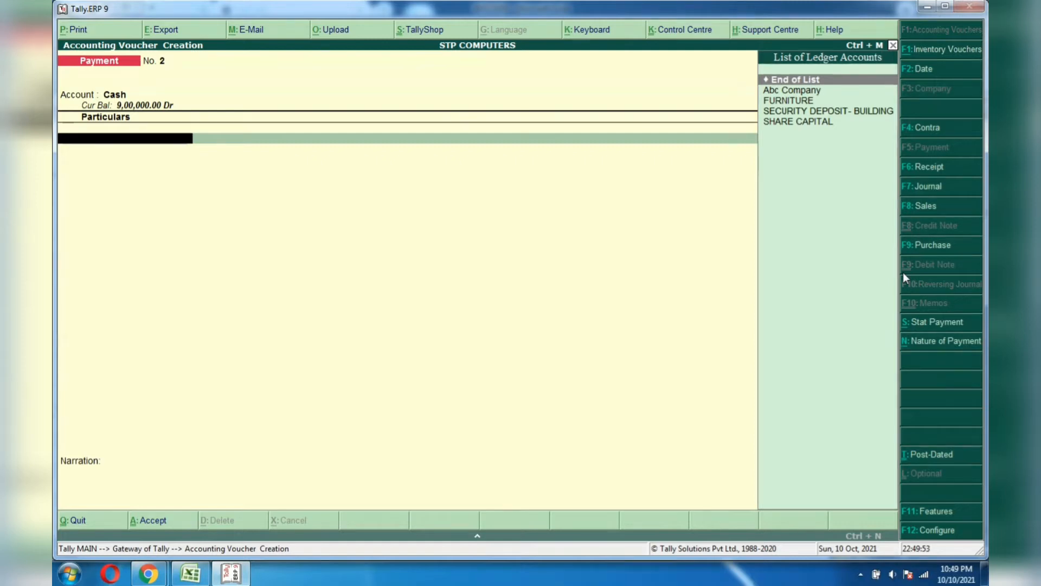
pyautogui.press('BackSpace')
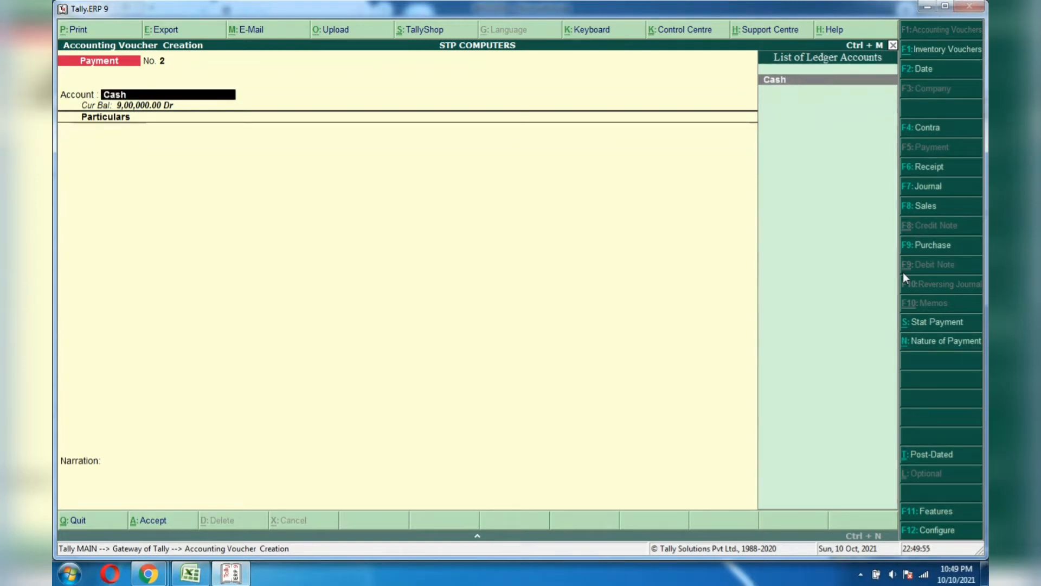
pyautogui.press('Return')
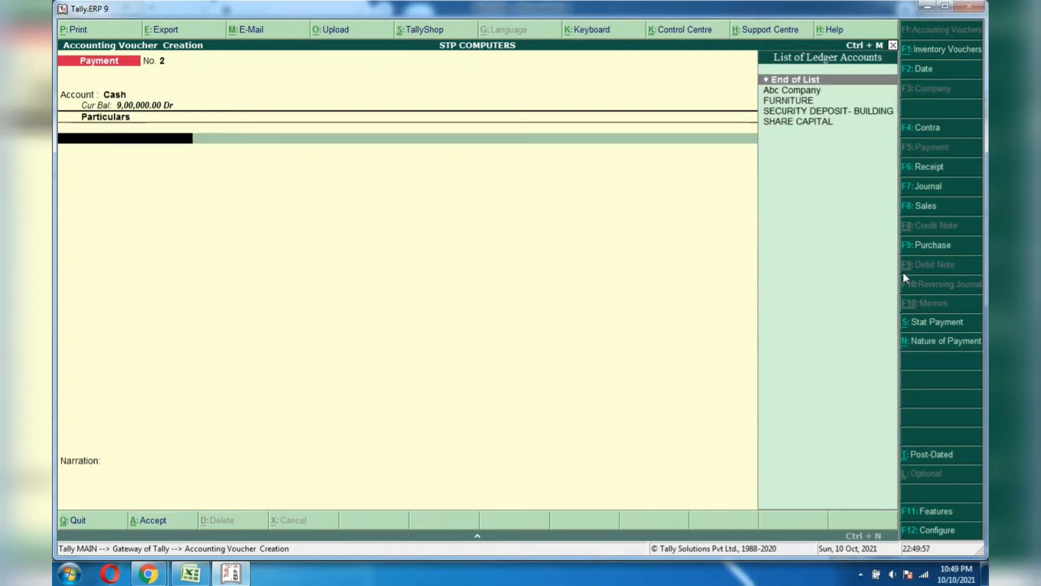
pyautogui.press('BackSpace')
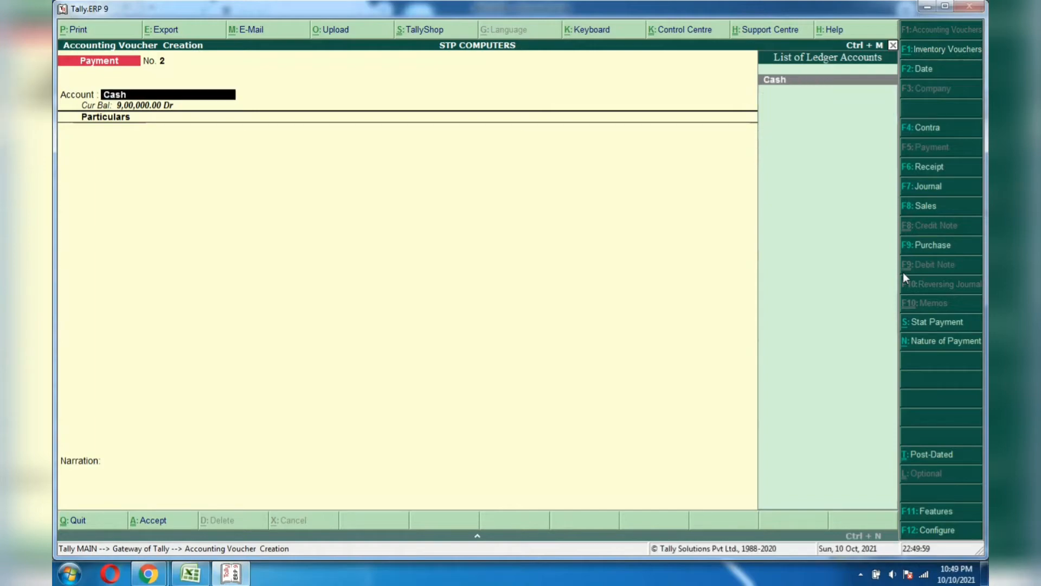
pyautogui.hotkey('alt', 'Tab')
pyautogui.hotkey('alt', 'Tab')
pyautogui.press('Return')
pyautogui.press('BackSpace')
# Set Show Party Details for GST to Yes in the payment voucher's advanced configuration, keeping the other advanced options.
pyautogui.press('F12')
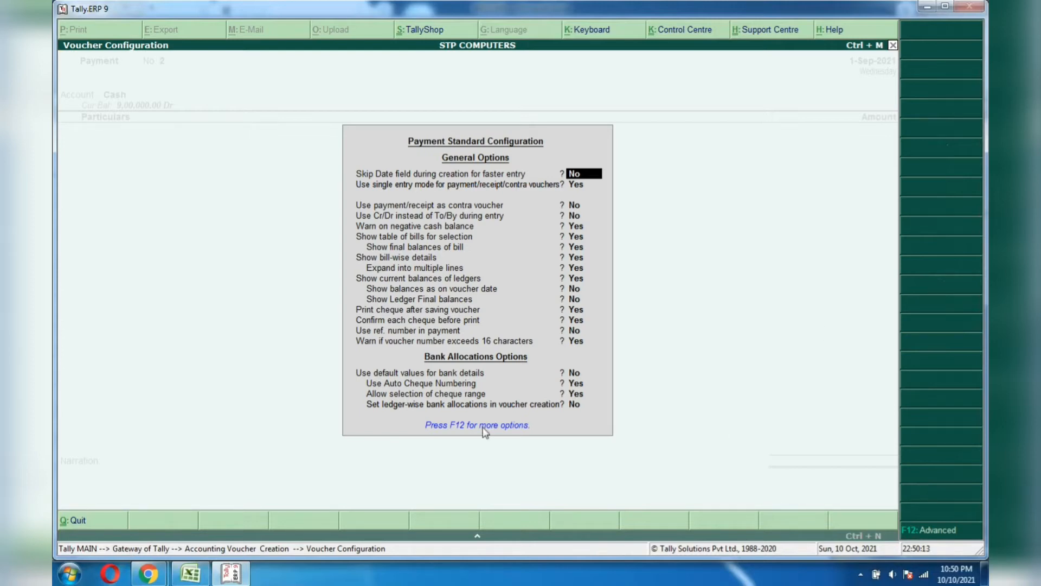
pyautogui.press('F12')
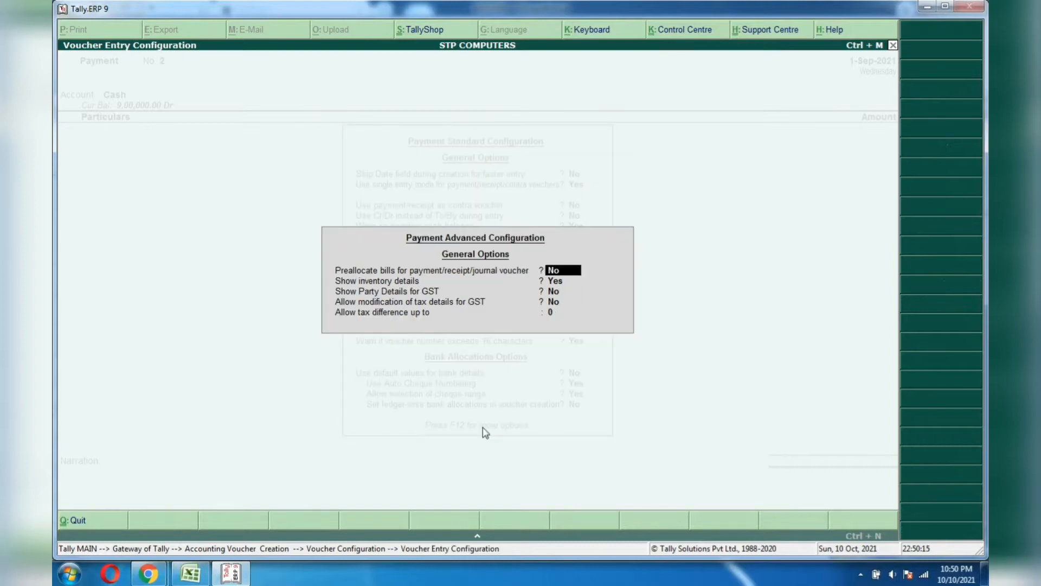
pyautogui.press('Down')
pyautogui.press('Down')
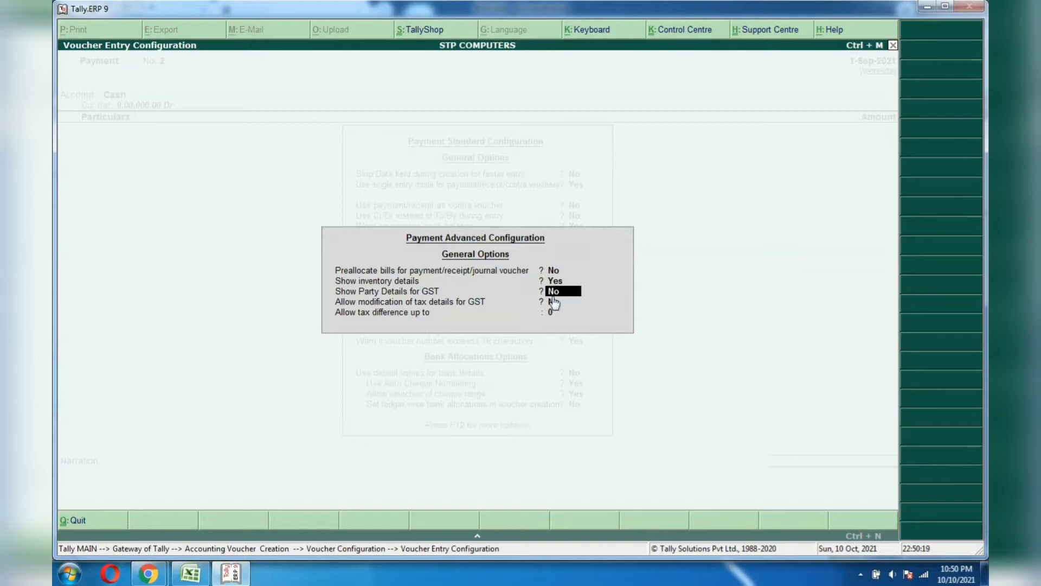
pyautogui.write('y')
pyautogui.press('Return')
pyautogui.press('Return')
pyautogui.press('Return')
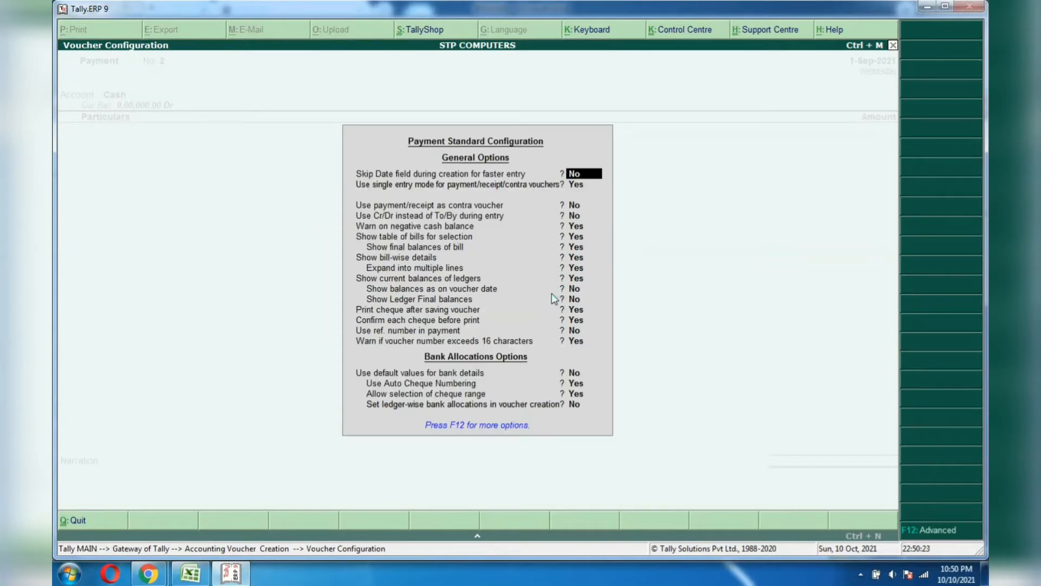
# Accept the remaining Payment Standard Configuration options as they are and open the party details for the Cash account.
pyautogui.press('Down')
pyautogui.press('Down')
pyautogui.press('Down')
pyautogui.press('Down')
pyautogui.press('Down')
pyautogui.press('Down')
pyautogui.press('Down')
pyautogui.press('Down')
pyautogui.press('Down')
pyautogui.press('Down')
pyautogui.press('Down')
pyautogui.press('Down')
pyautogui.press('Down')
pyautogui.press('Down')
pyautogui.press('Down')
pyautogui.press('Down')
pyautogui.press('Down')
pyautogui.press('Down')
pyautogui.press('Down')
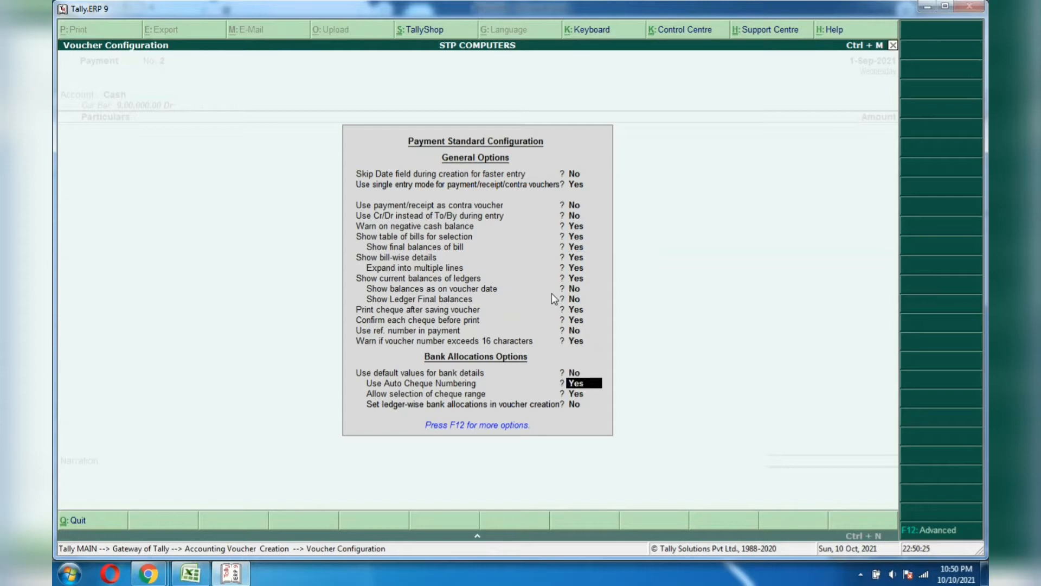
pyautogui.press('Return')
pyautogui.press('Return')
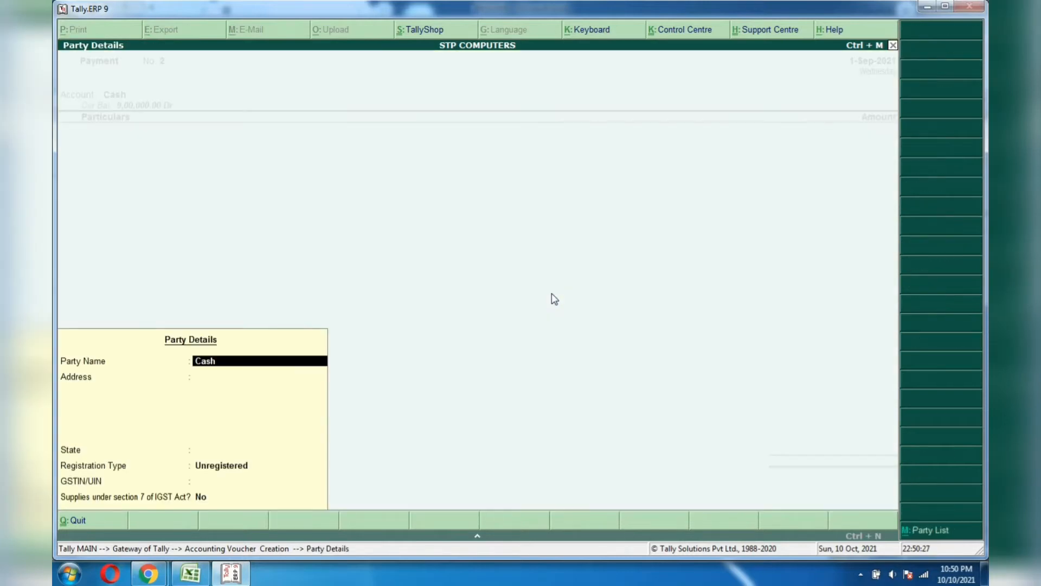
# Try to choose Abc Company from the ledger list as the party in the payment voucher's party details.
pyautogui.press('Return')
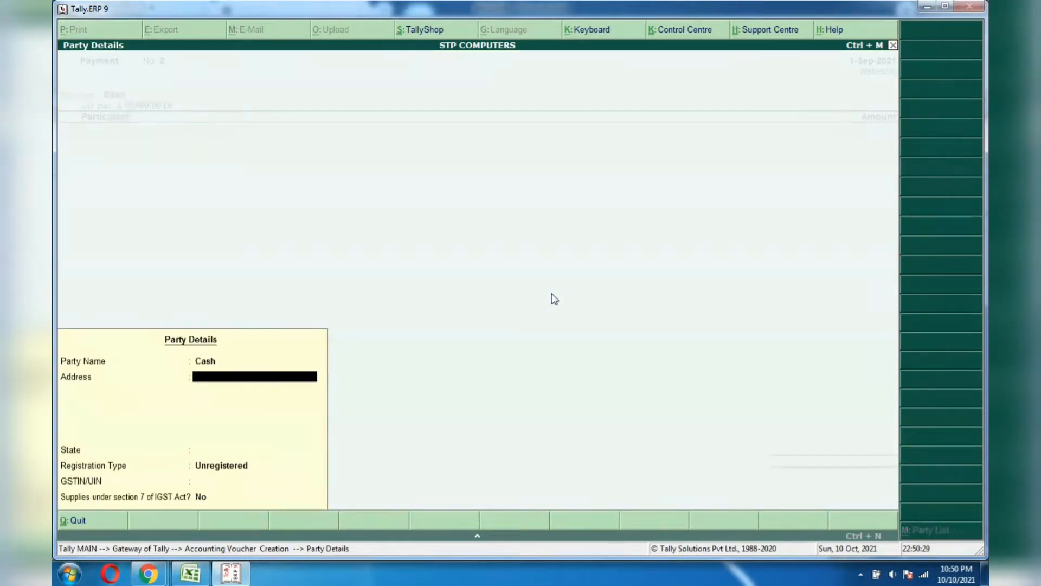
pyautogui.press('BackSpace')
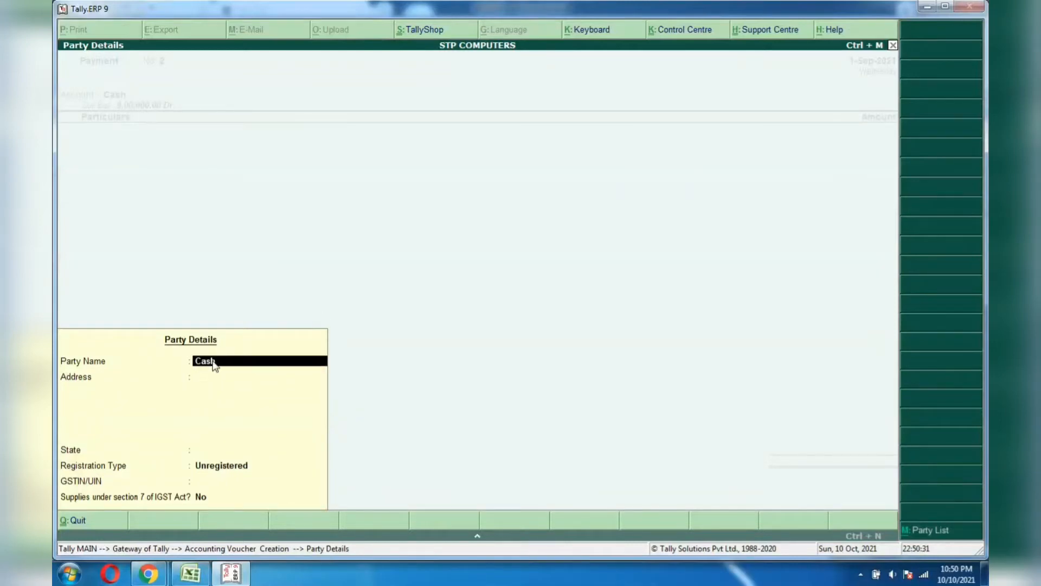
pyautogui.press('Return')
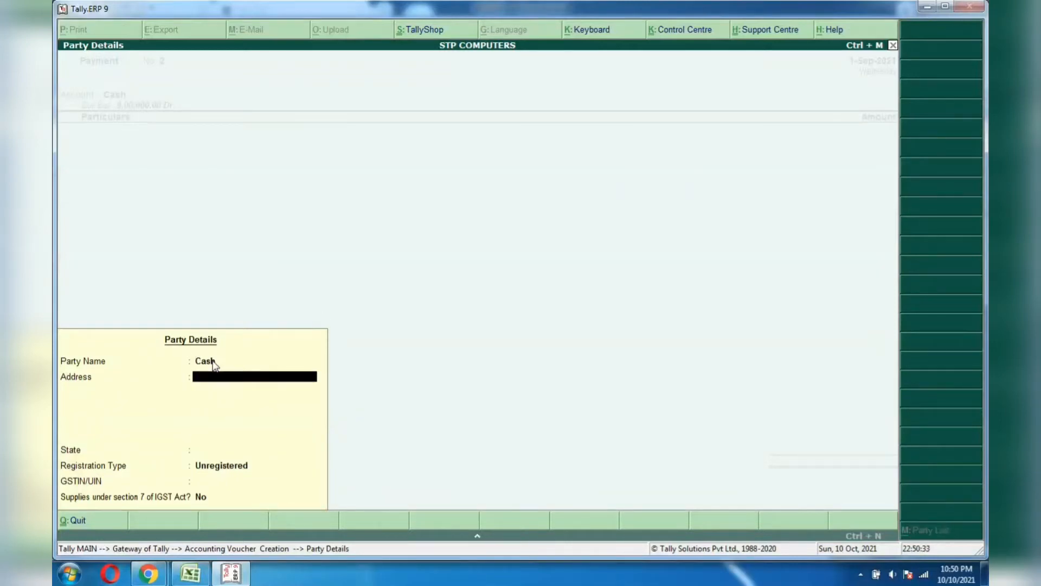
pyautogui.press('BackSpace')
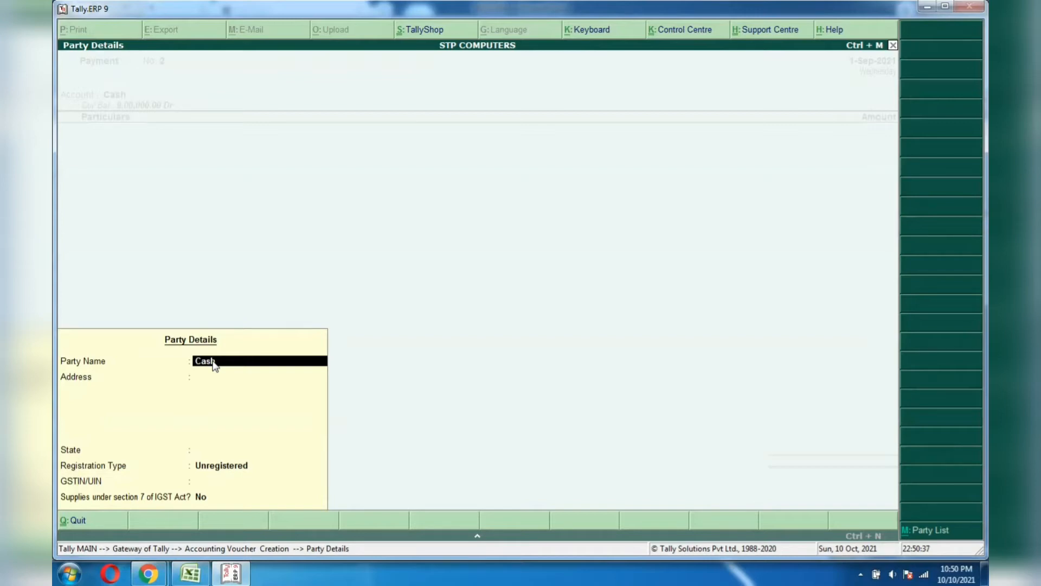
pyautogui.hotkey('alt', 'm')
pyautogui.press('Up')
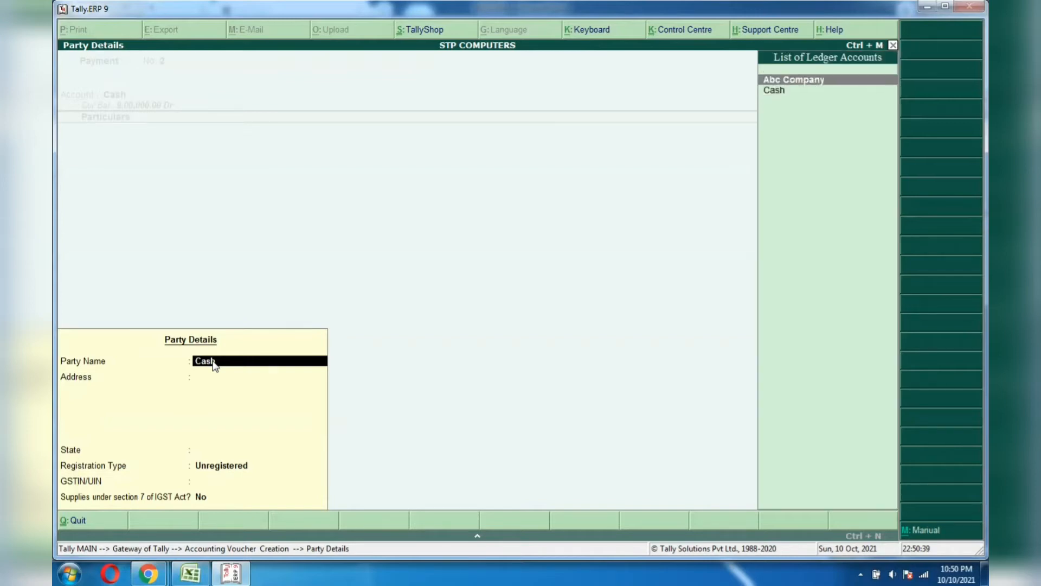
pyautogui.press('Return')
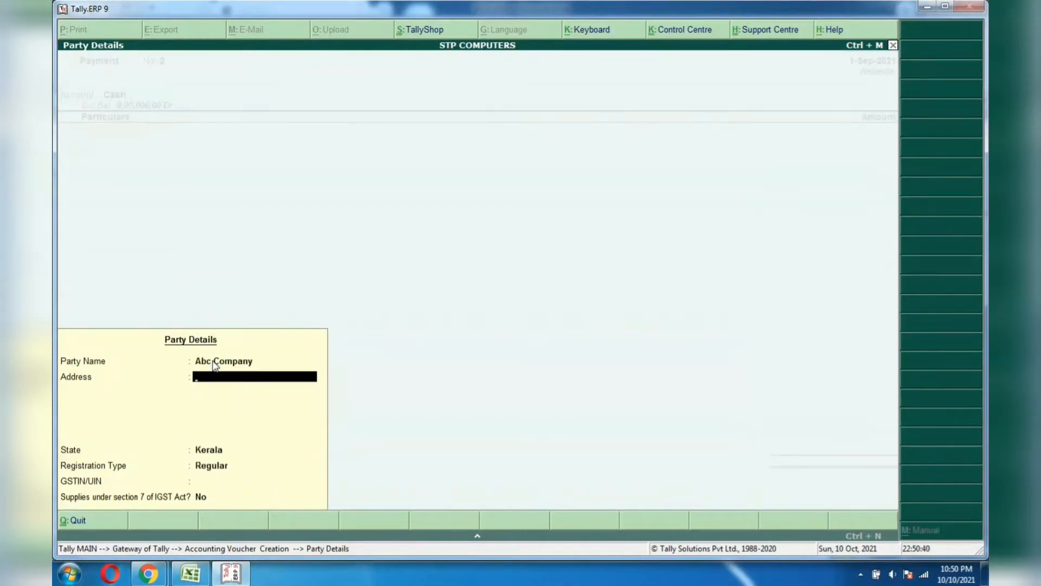
pyautogui.press('BackSpace')
pyautogui.press('Escape')
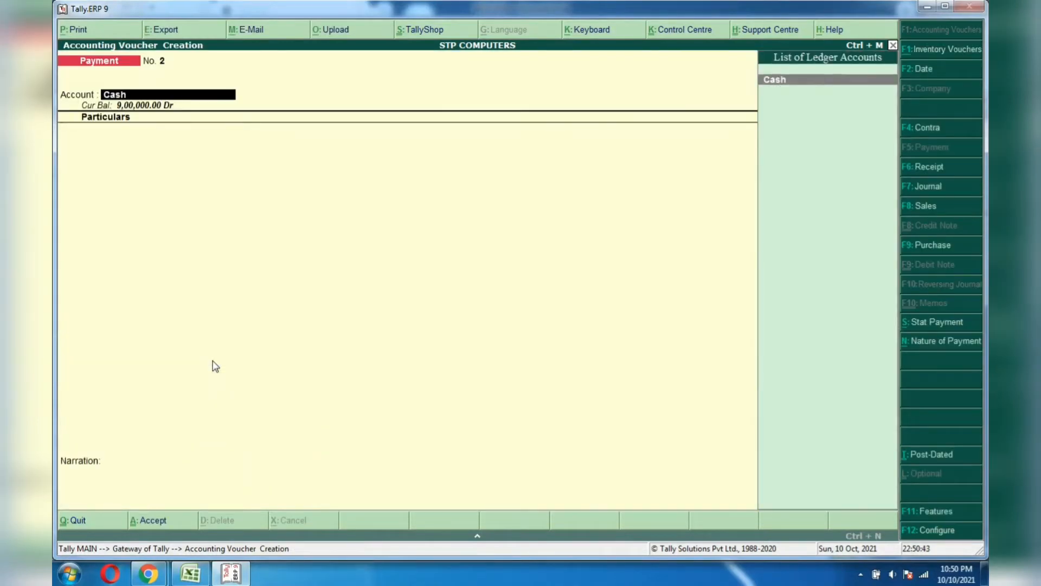
# Abandon the unsaved payment voucher and return to the Gateway of Tally.
pyautogui.write('a')
pyautogui.press('Escape')
pyautogui.press('Escape')
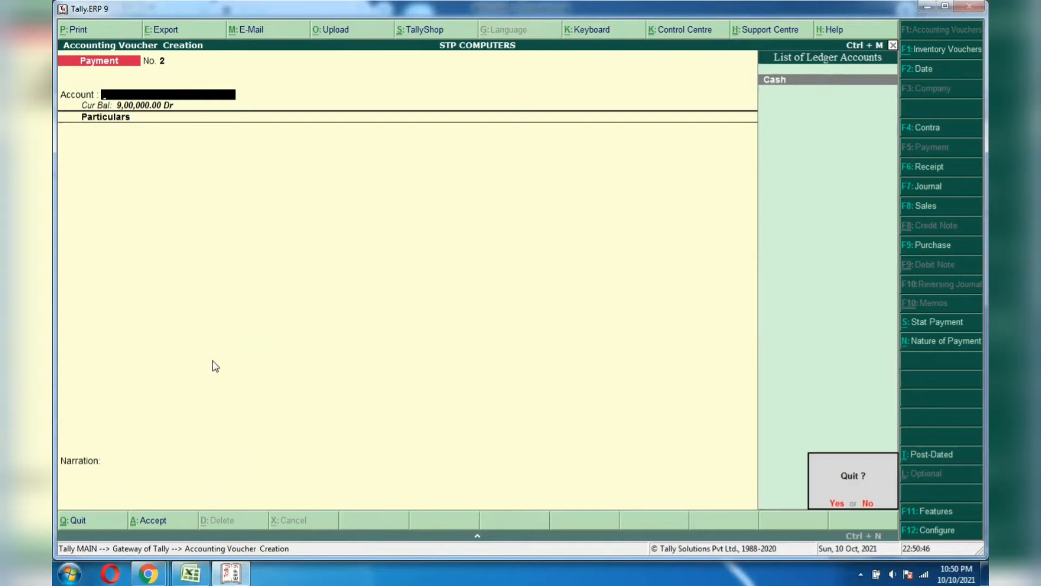
pyautogui.press('Return')
pyautogui.press('Return')
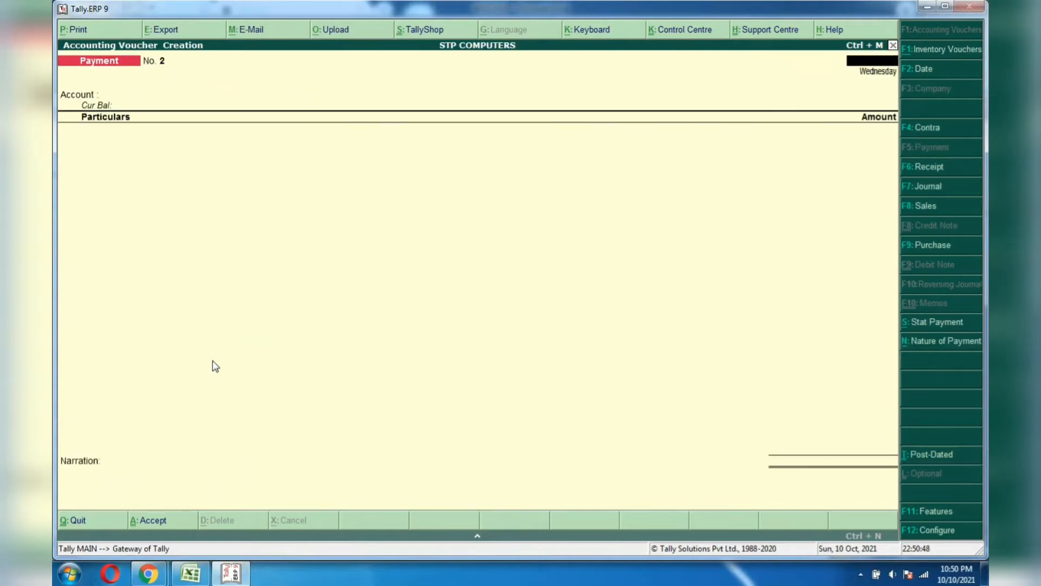
pyautogui.press('Escape')
# Open the Abc Company ledger for alteration from the single-ledger options in Accounts Info.
pyautogui.press('Up')
pyautogui.press('Down')
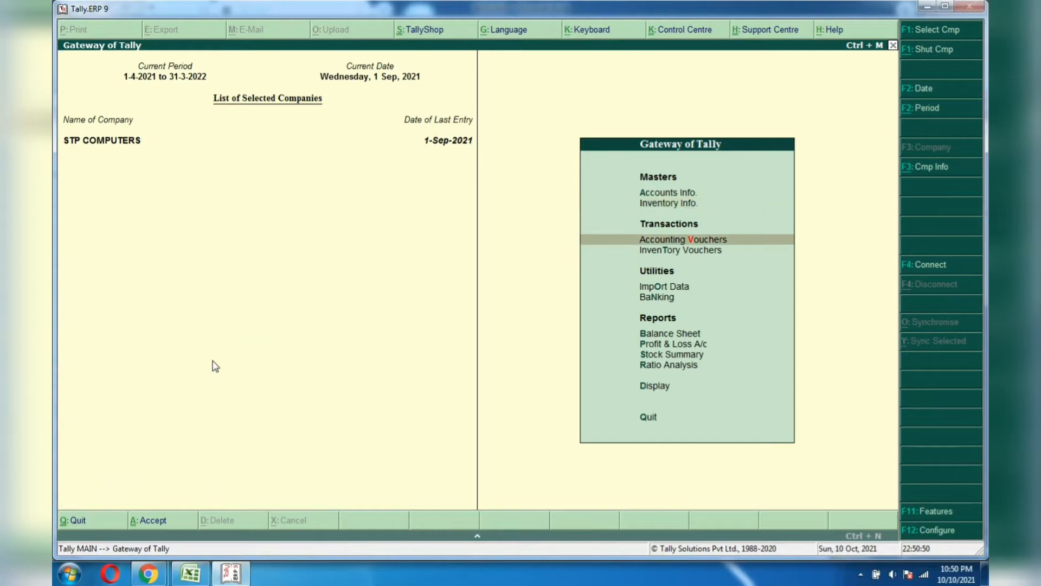
pyautogui.press('Up')
pyautogui.press('Up')
pyautogui.press('Return')
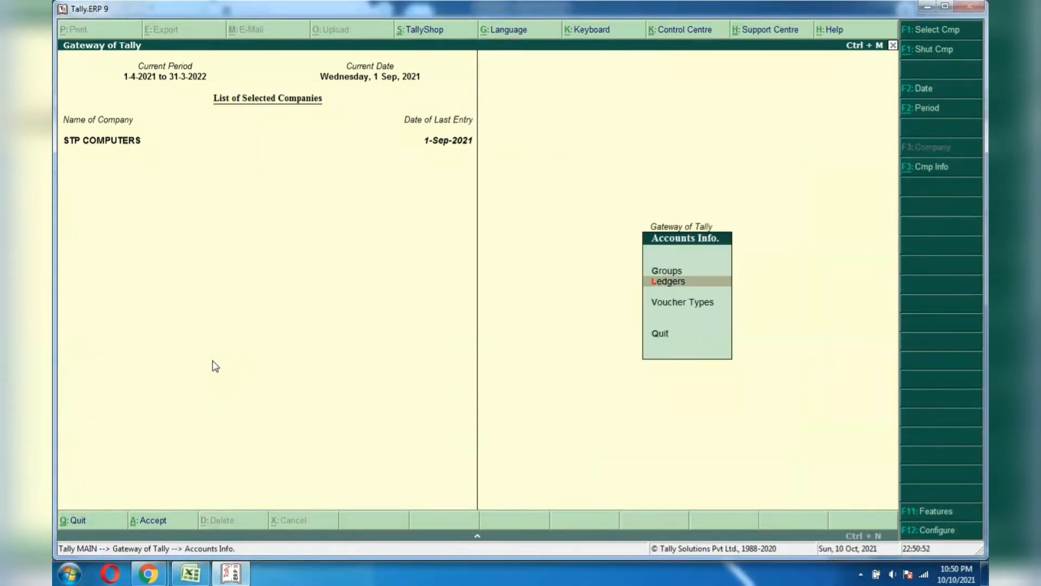
pyautogui.press('Return')
pyautogui.press('Down')
pyautogui.press('Down')
pyautogui.press('Return')
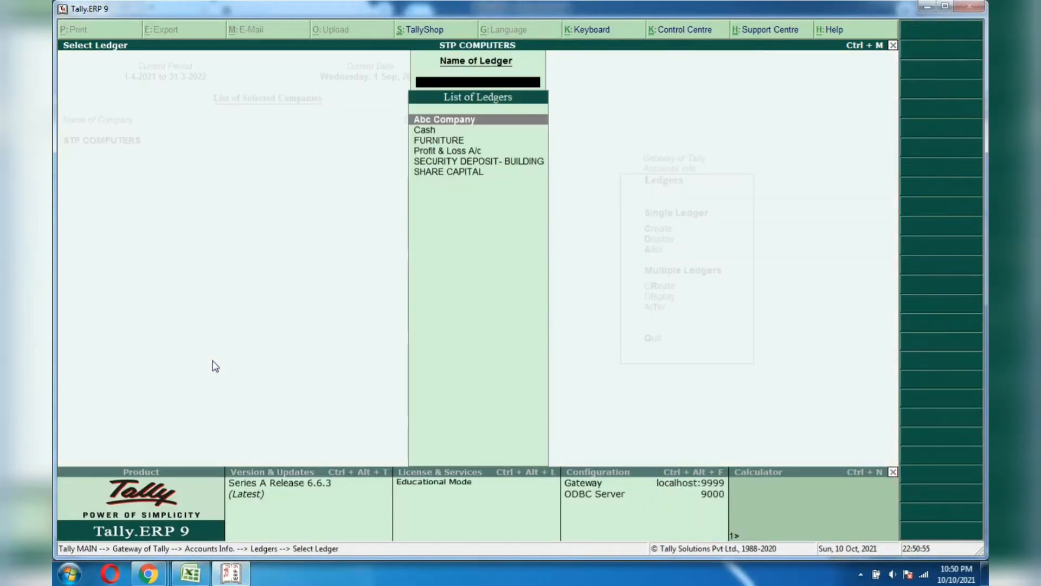
pyautogui.write('abc')
pyautogui.press('Return')
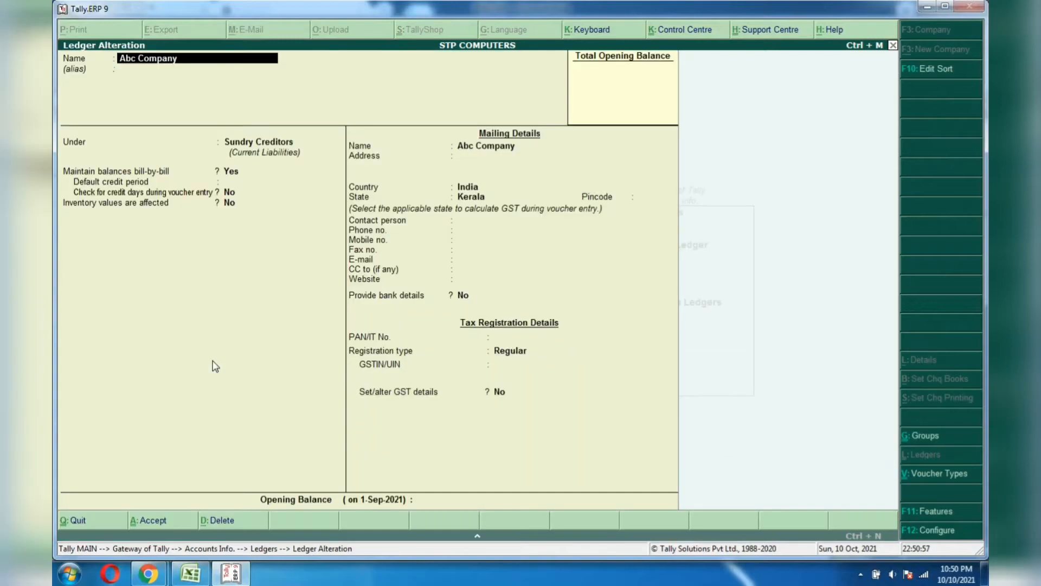
# Keep Abc Company's ledger settings, mailing details and Regular registration type as they are, leaving GSTIN/UIN blank.
pyautogui.press('Return')
pyautogui.press('Return')
pyautogui.press('Return')
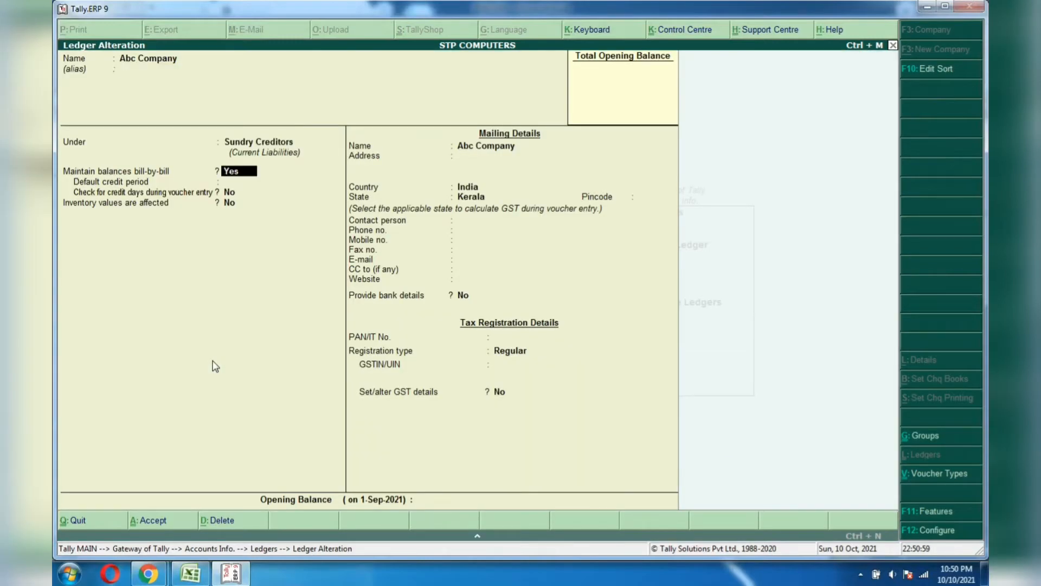
pyautogui.press('Return')
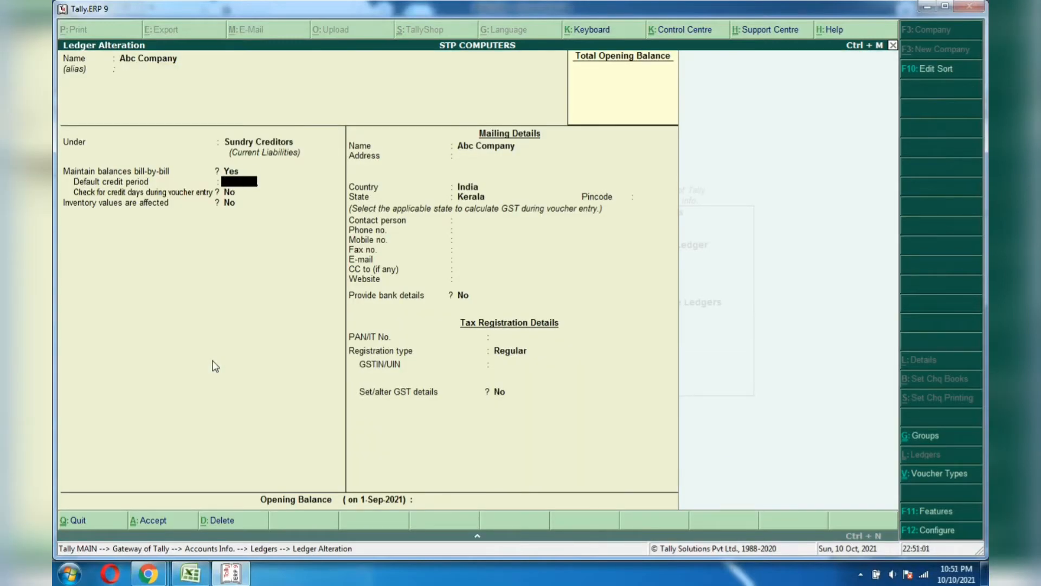
pyautogui.press('Return')
pyautogui.press('Return')
pyautogui.press('Return')
pyautogui.press('Return')
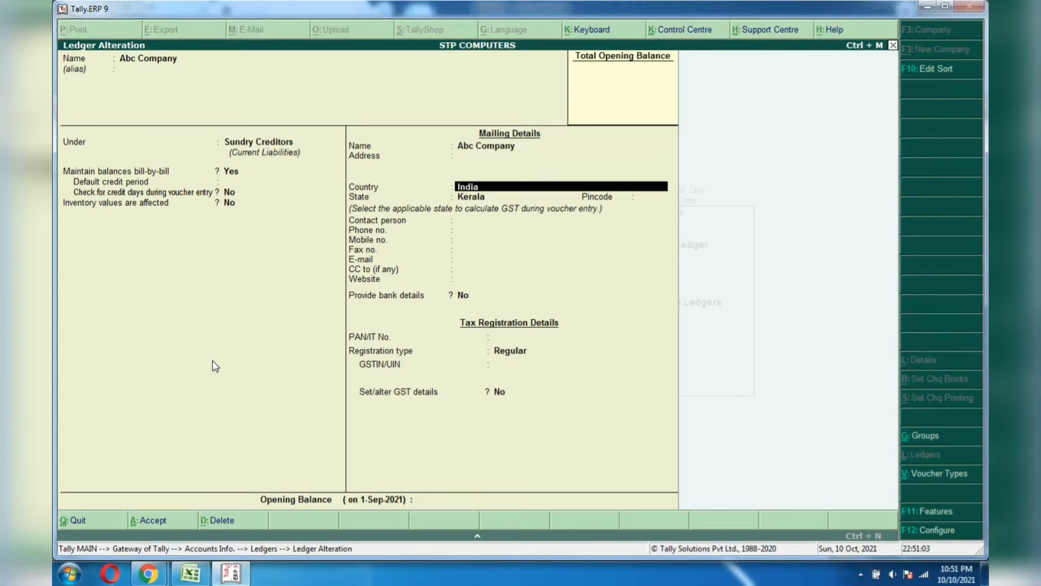
pyautogui.press('Return')
pyautogui.press('Return')
pyautogui.press('Return')
pyautogui.press('Return')
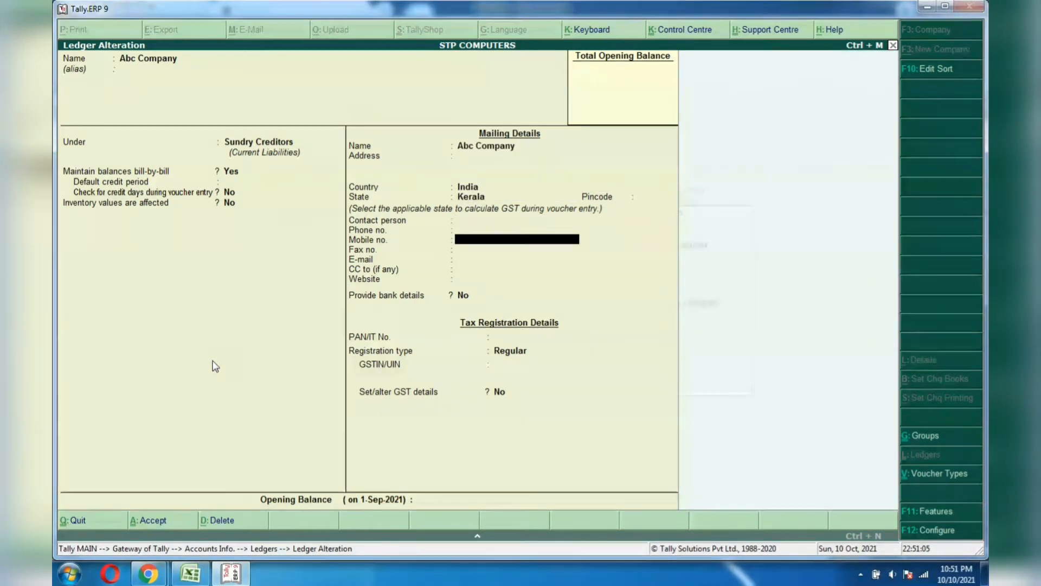
pyautogui.press('Return')
pyautogui.press('Return')
pyautogui.press('Return')
pyautogui.press('Return')
pyautogui.press('Return')
pyautogui.press('Return')
pyautogui.press('Return')
pyautogui.press('Return')
pyautogui.press('Return')
pyautogui.press('Return')
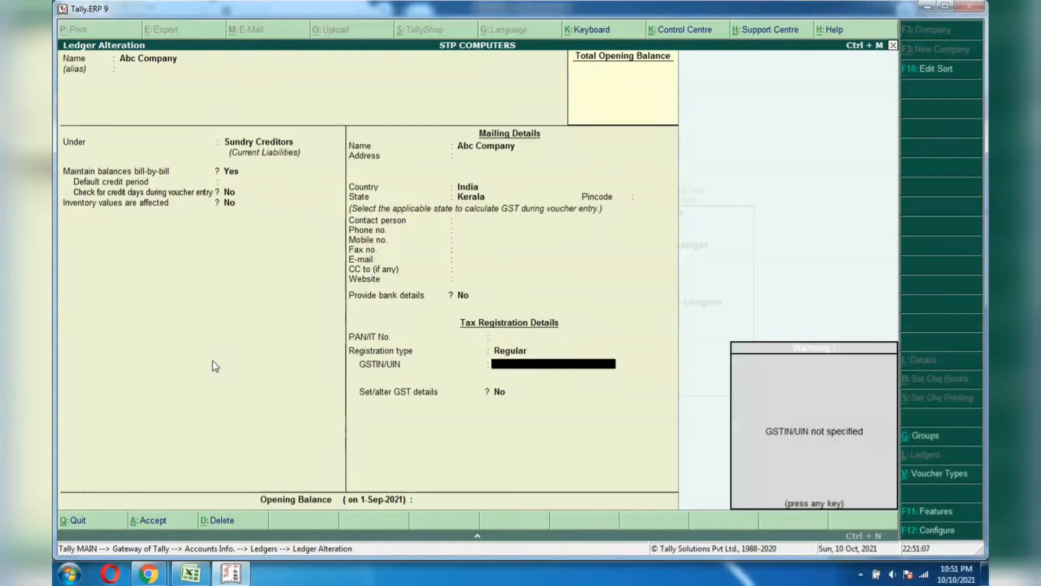
pyautogui.press('Return')
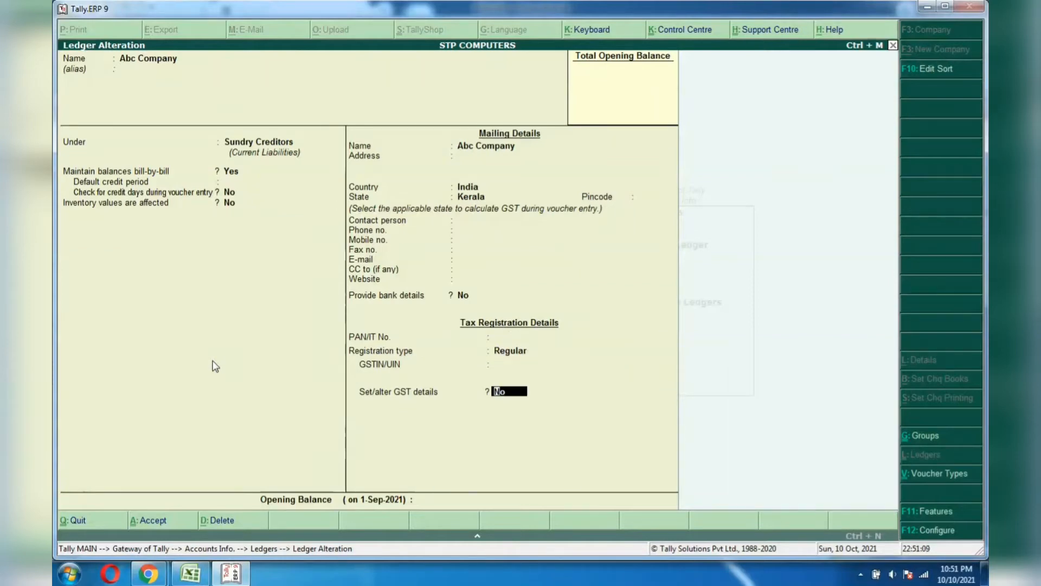
# Enable Set/alter GST details for Abc Company and accept Regular registration, party type Not Applicable and a blank GSTIN/UIN.
pyautogui.press('y')
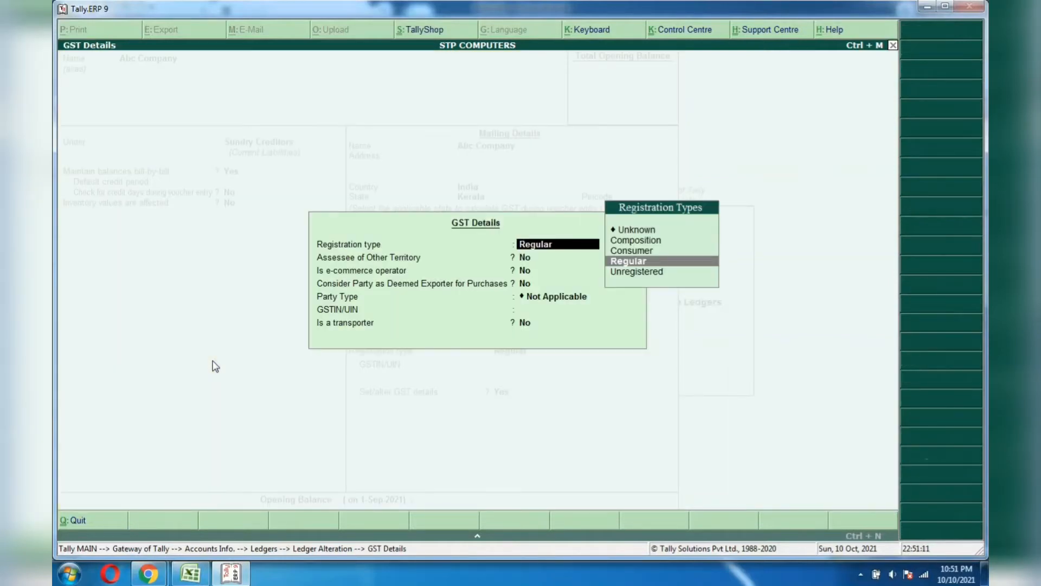
pyautogui.press('Return')
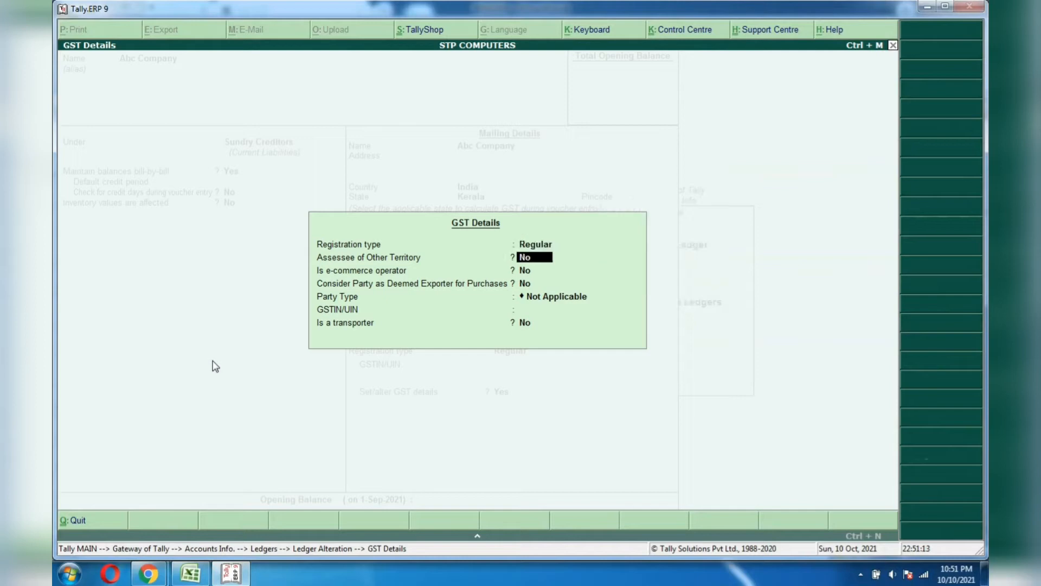
pyautogui.press('Return')
pyautogui.press('Return')
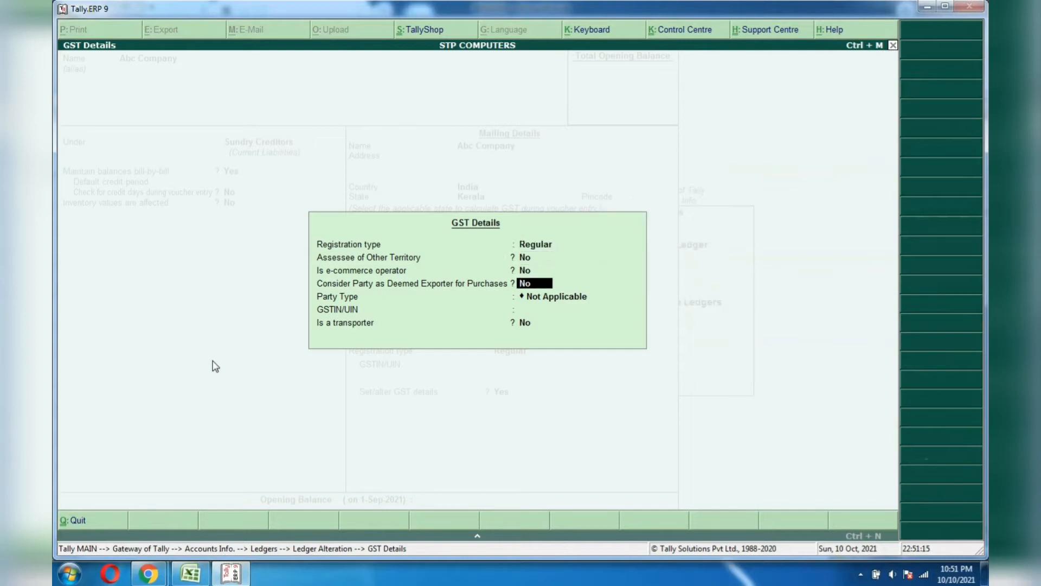
pyautogui.press('Return')
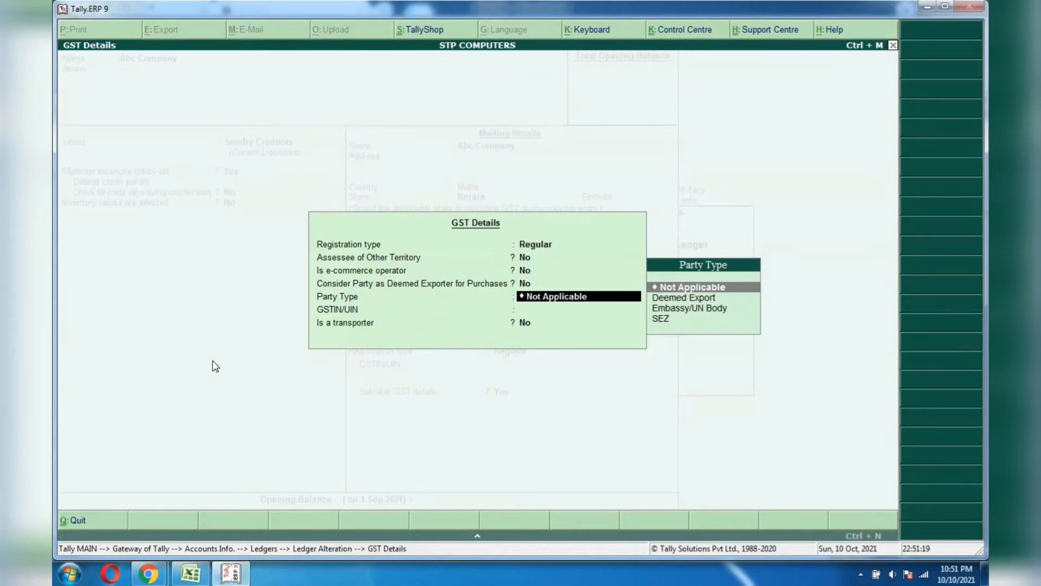
pyautogui.press('Return')
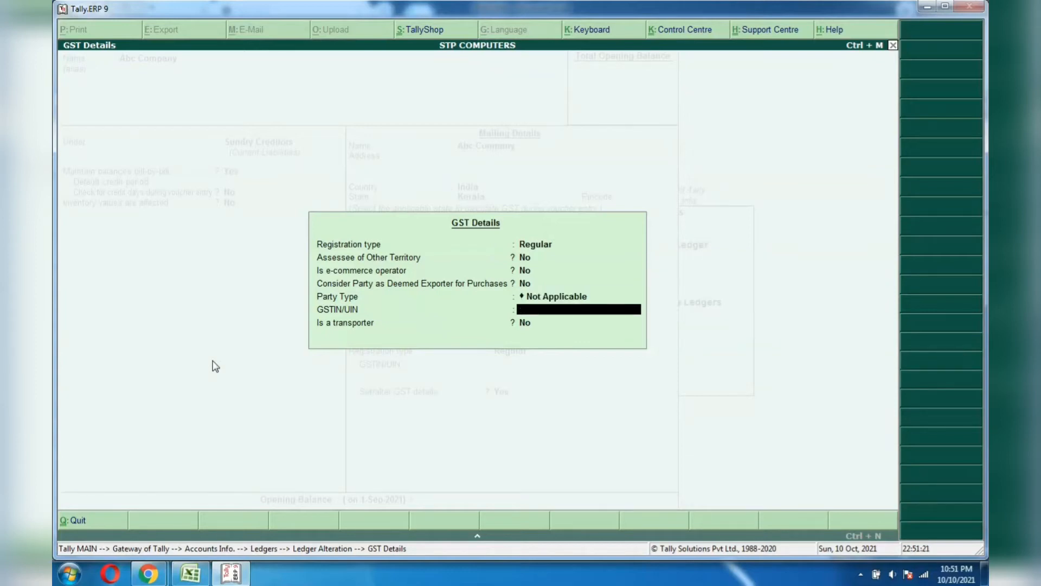
pyautogui.press('Return')
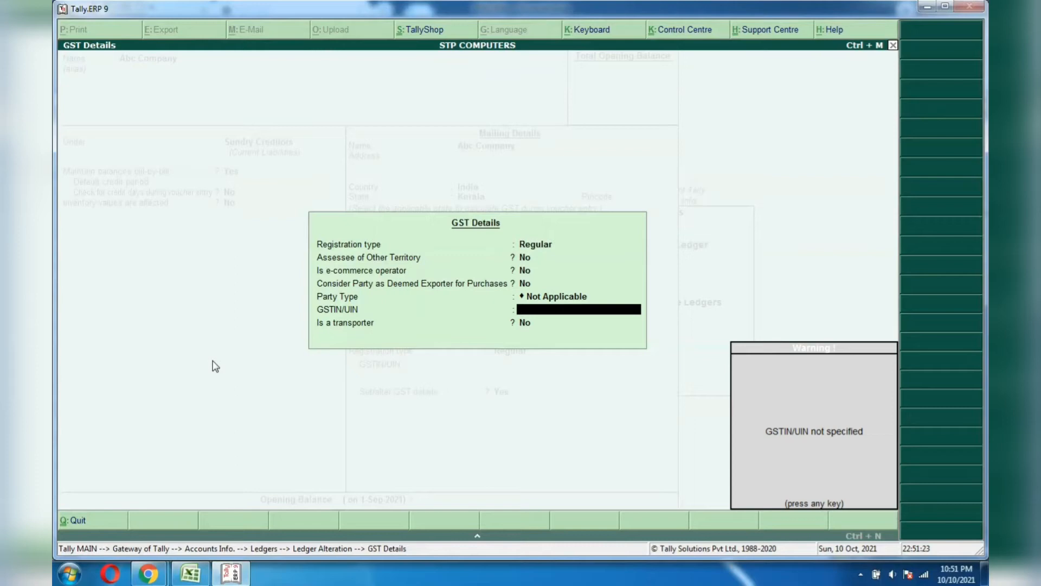
pyautogui.press('Return')
pyautogui.press('Return')
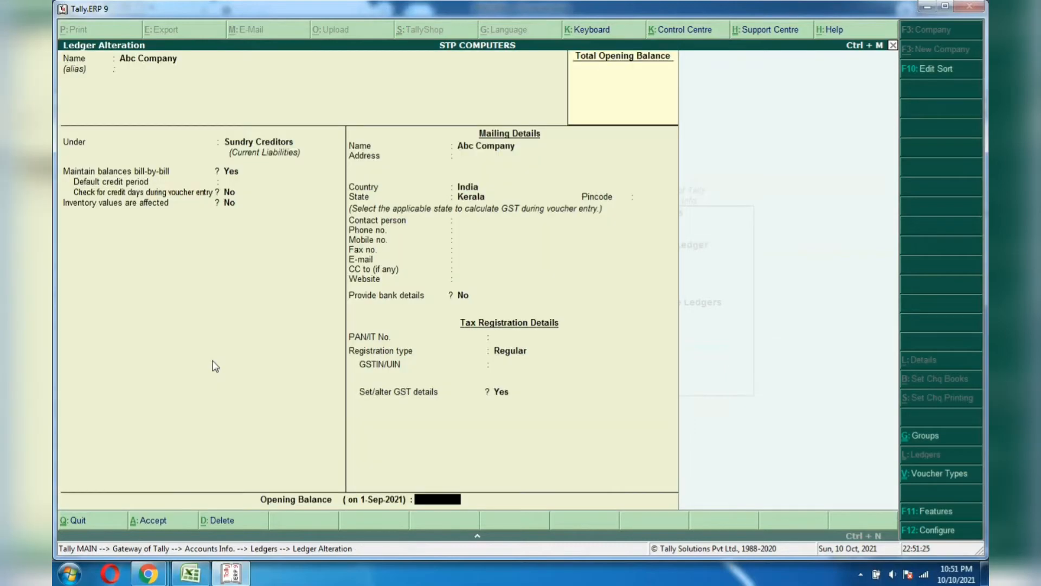
# Save the Abc Company ledger without an opening balance and return to the Gateway of Tally.
pyautogui.press('Return')
pyautogui.press('Return')
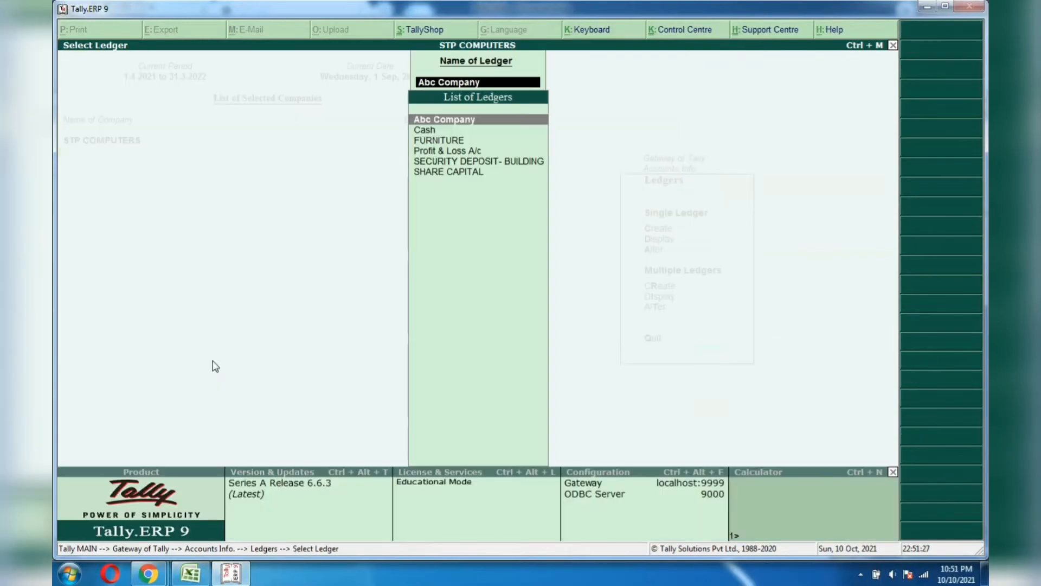
pyautogui.press('Escape')
pyautogui.press('Escape')
pyautogui.press('Escape')
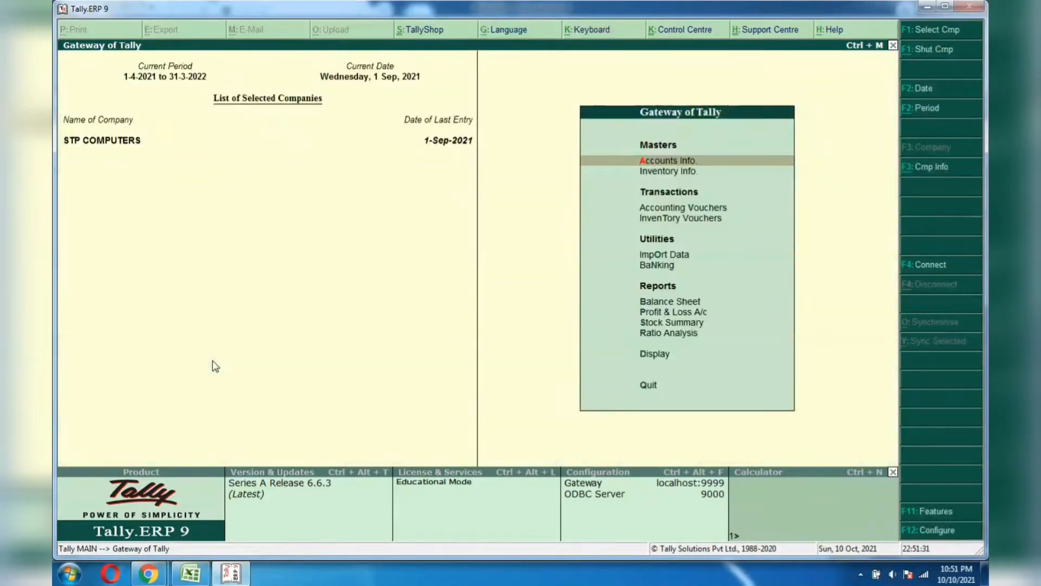
# Start a payment voucher dated 2-Sep-2021 with Cash as the account.
pyautogui.press('v')
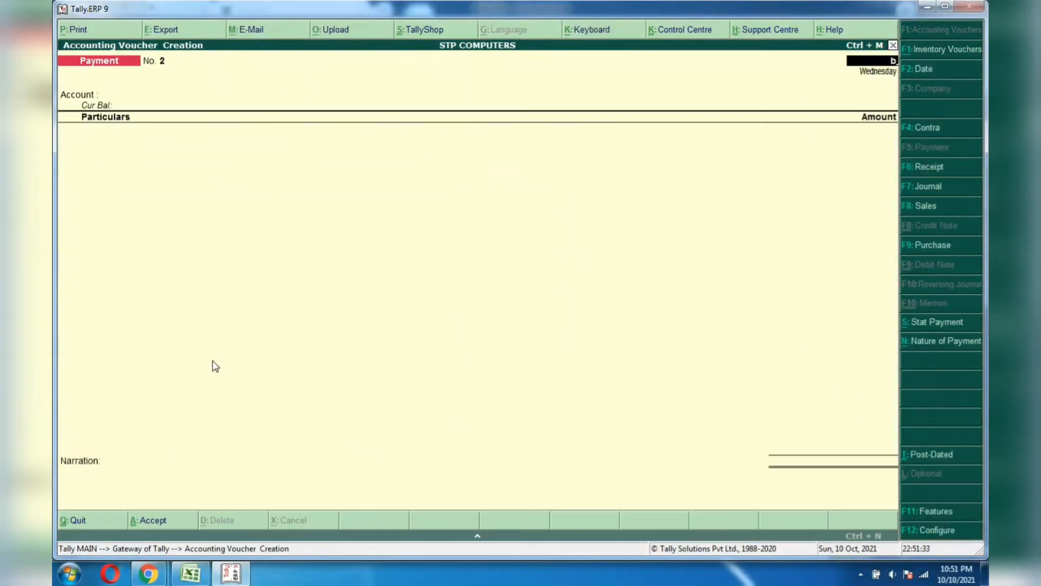
pyautogui.press('BackSpace')
pyautogui.write('2')
pyautogui.press('Return')
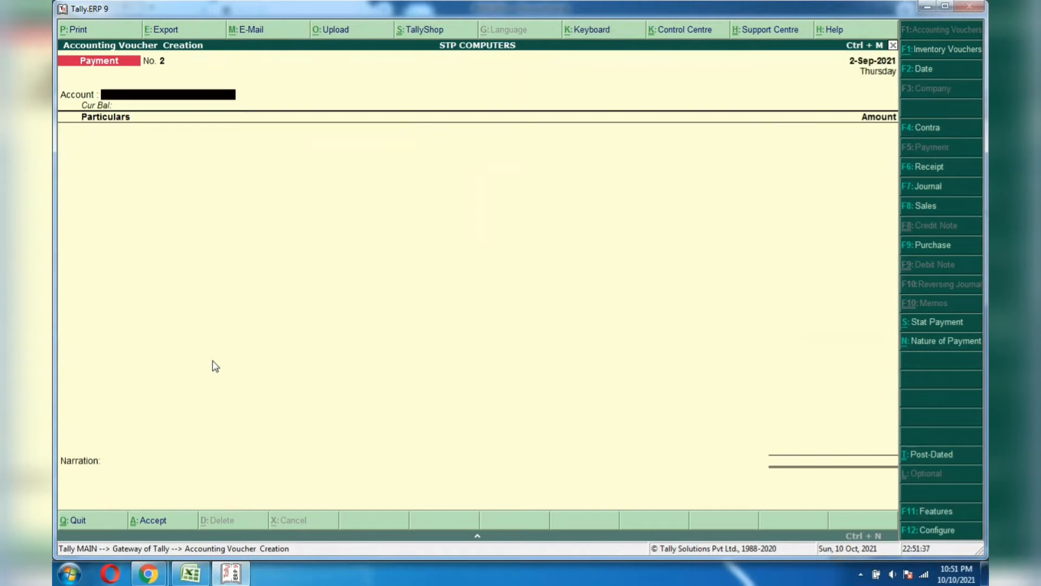
pyautogui.write('cash')
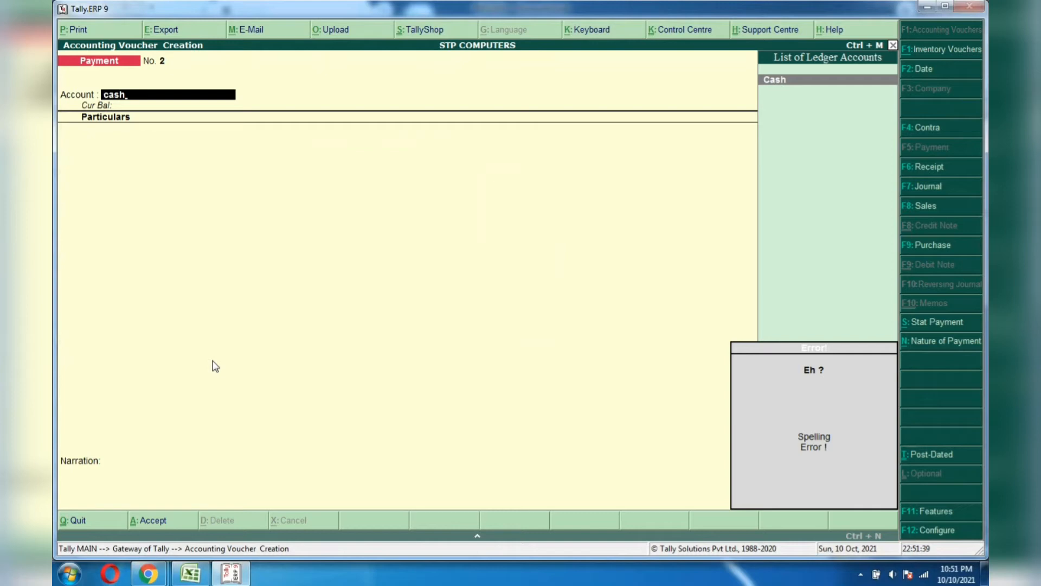
pyautogui.press('Return')
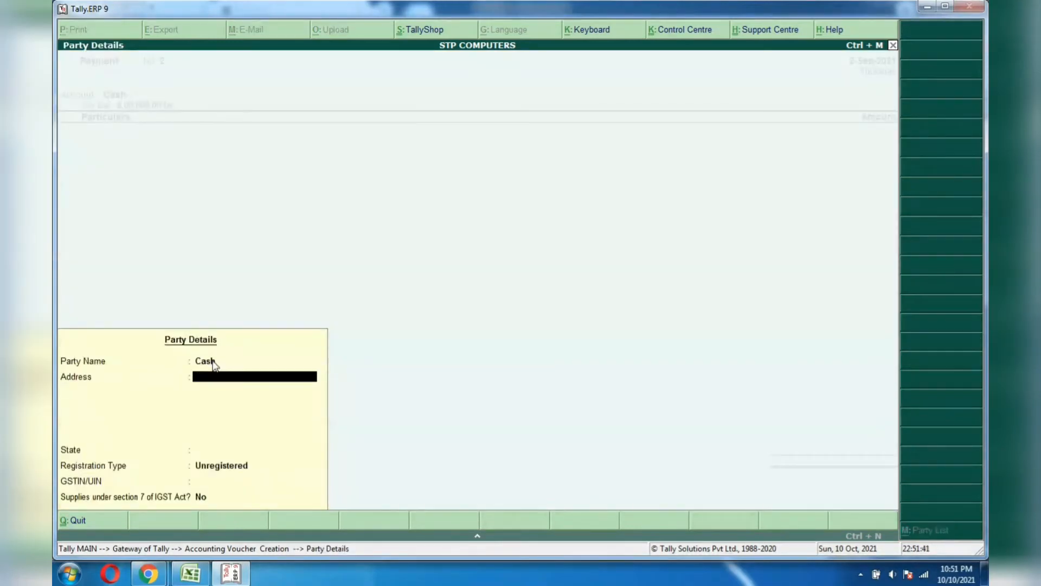
# Choose Abc Company as the party in the party details, accepting Kerala as state and Regular as registration type.
pyautogui.click(214, 365)
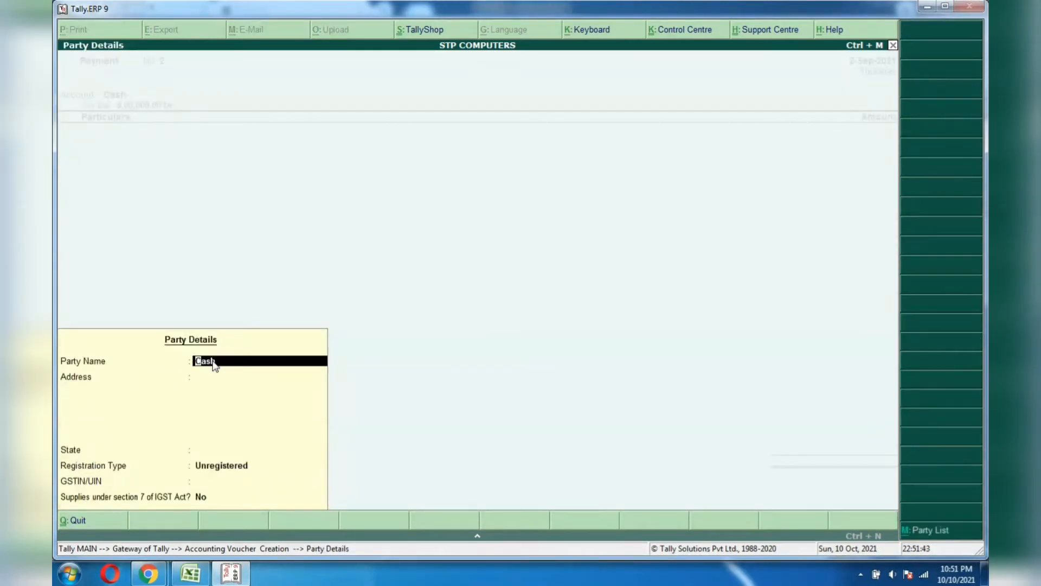
pyautogui.press('Up')
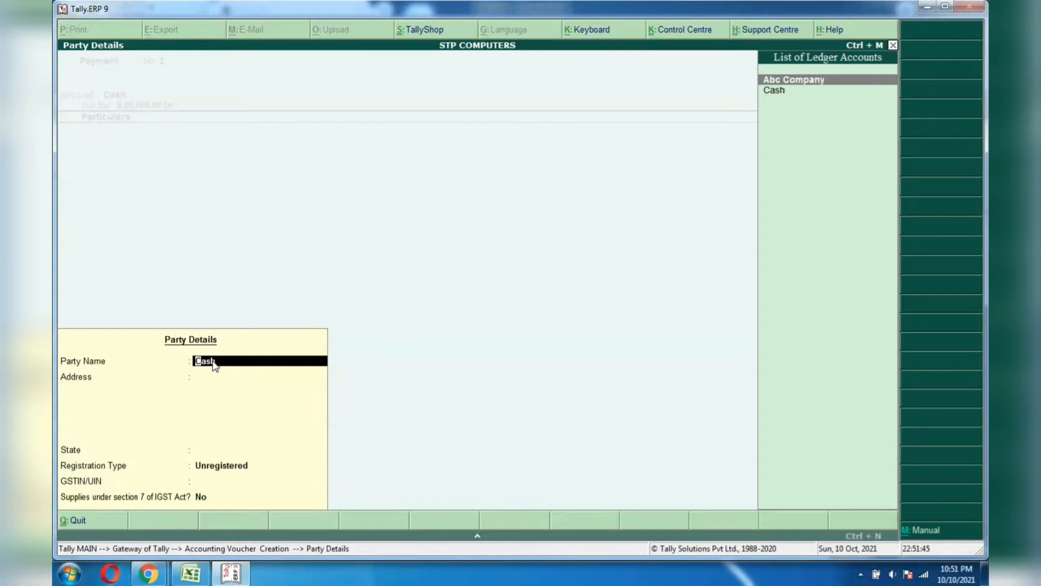
pyautogui.press('Return')
pyautogui.press('Return')
pyautogui.press('Return')
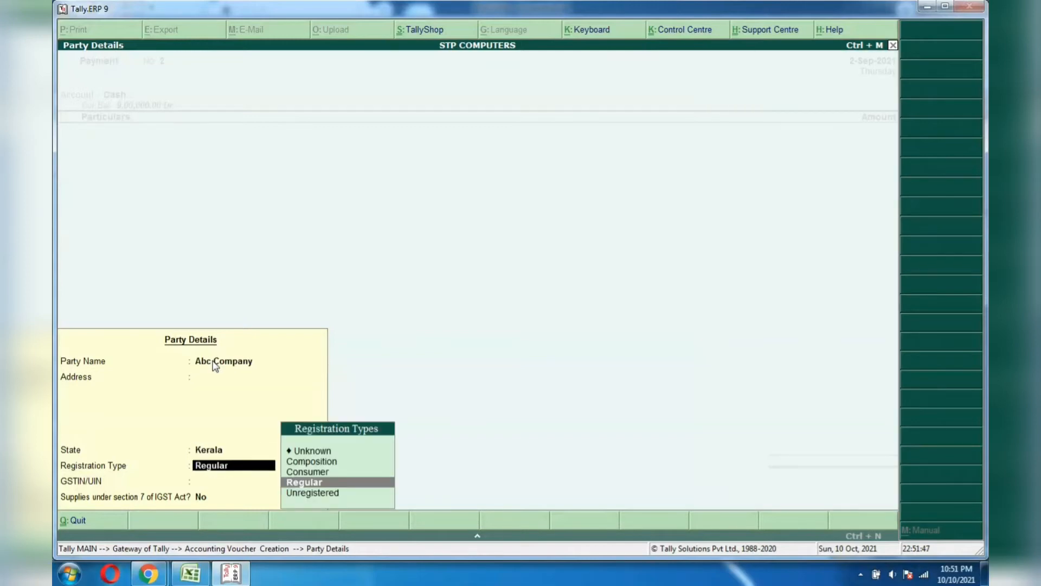
pyautogui.press('Return')
pyautogui.press('Return')
pyautogui.press('Return')
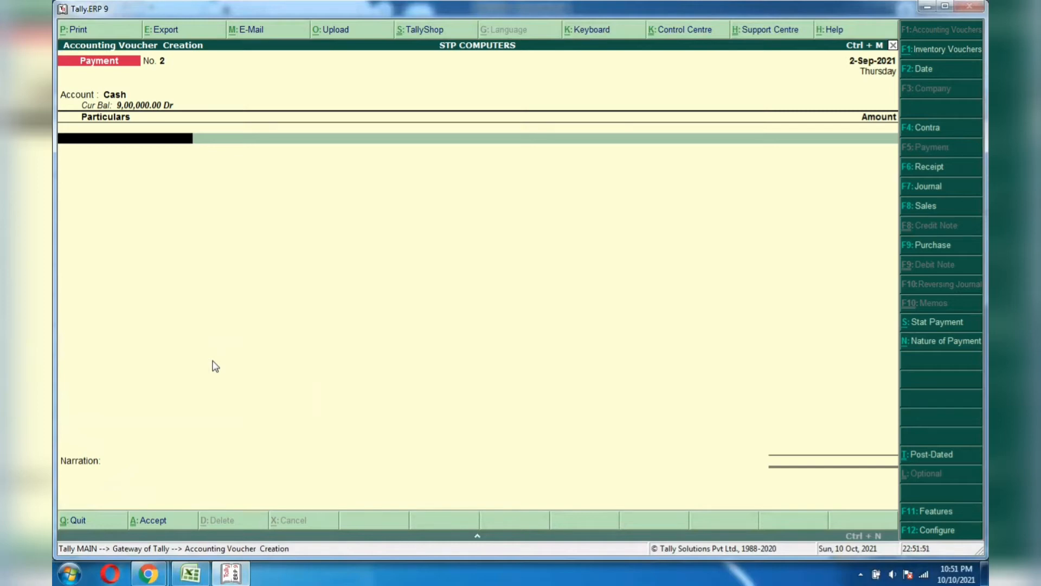
# Select FURNITURE as the ledger in the voucher's particulars and open that ledger for alteration.
pyautogui.press('Return')
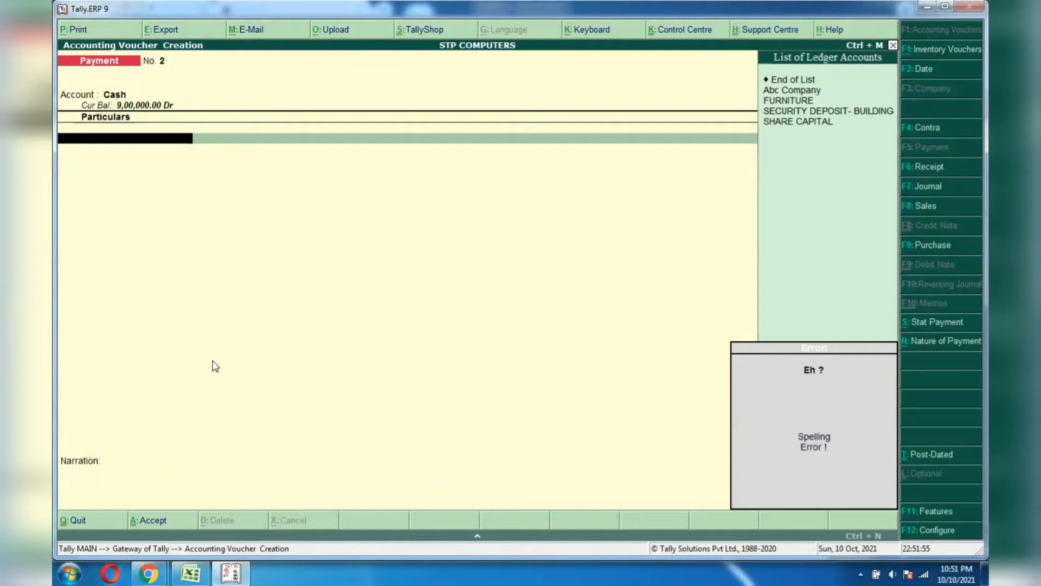
pyautogui.write('Furn')
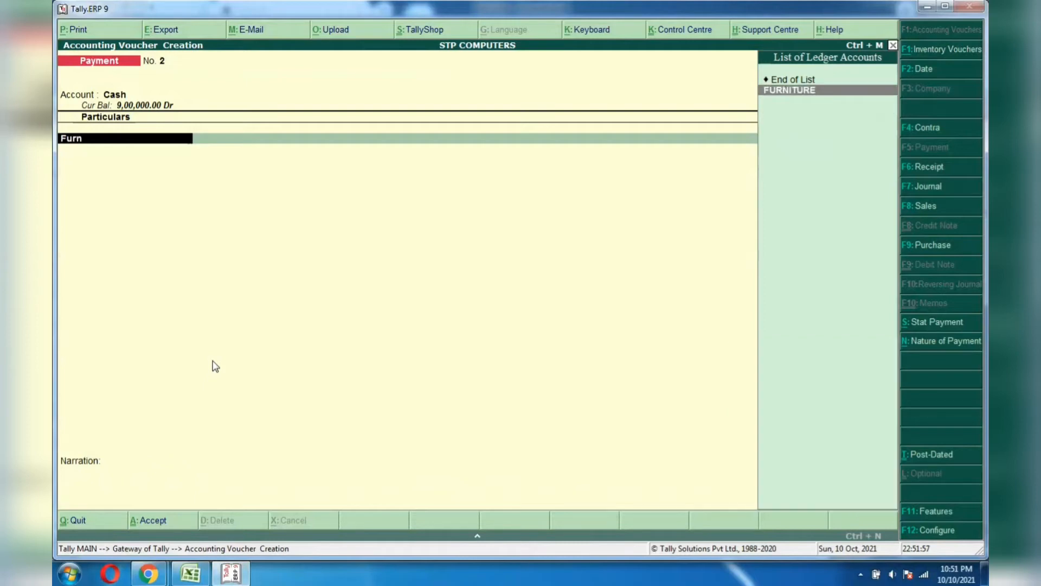
pyautogui.press('Return')
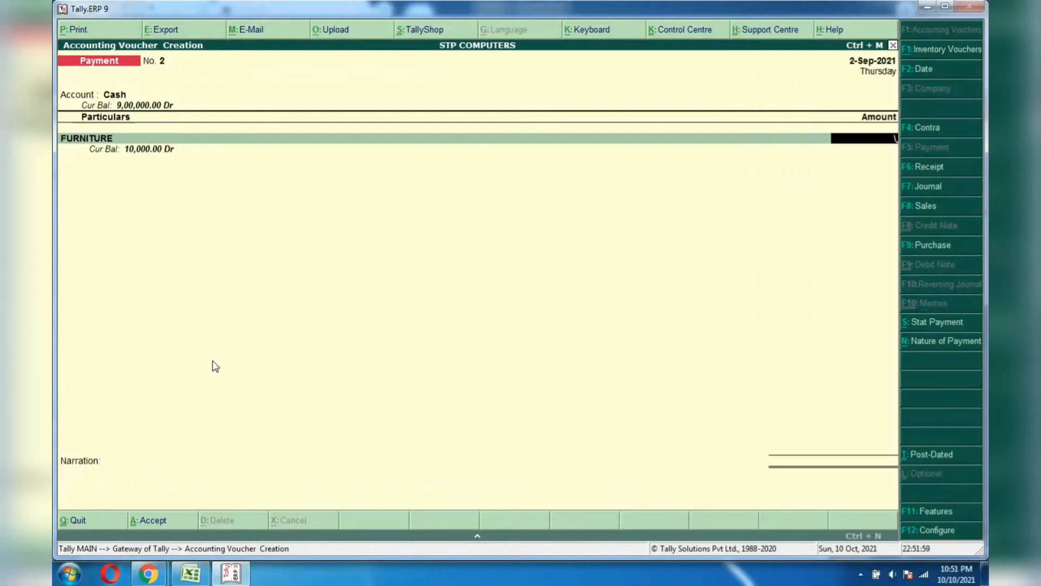
pyautogui.press('BackSpace')
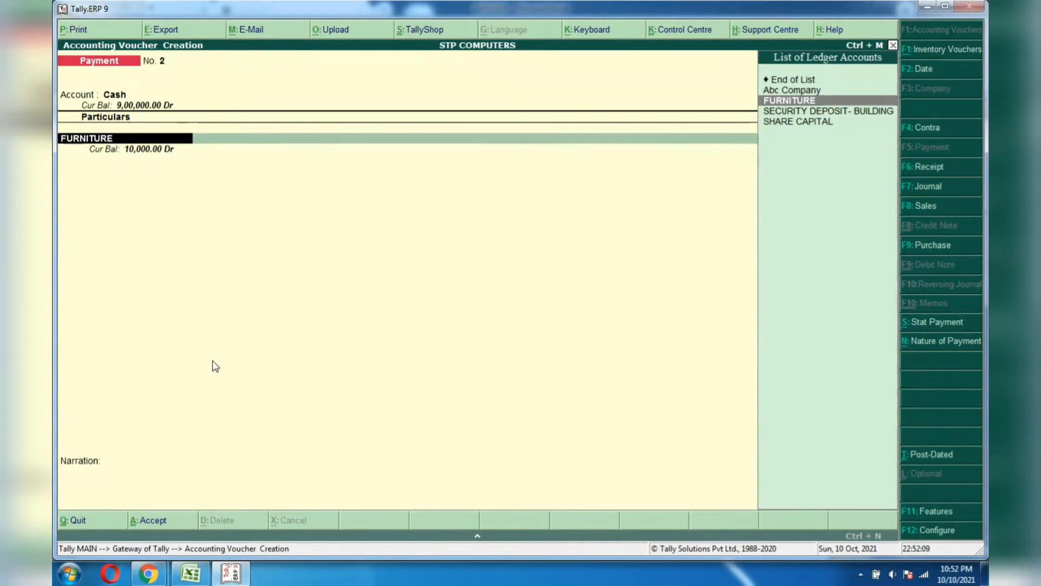
pyautogui.press('Escape')
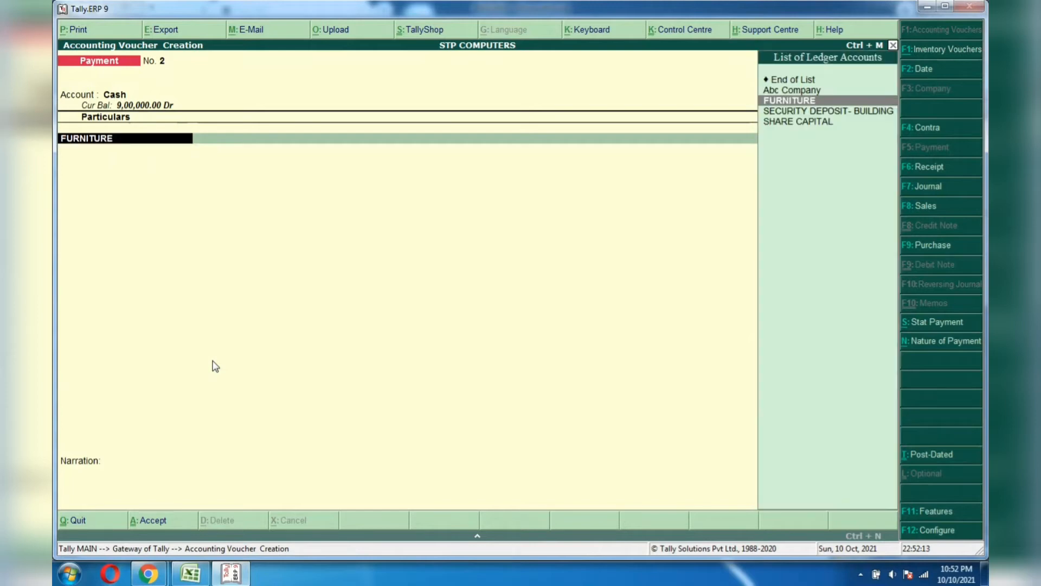
pyautogui.hotkey('ctrl', 'Return')
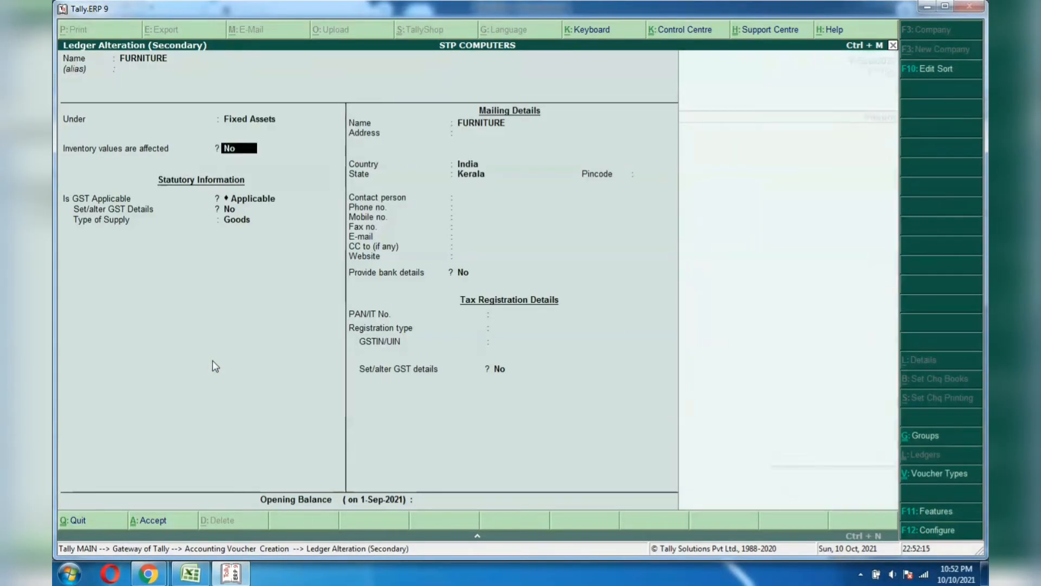
# Open the FURNITURE ledger's GST details and accept Purchase Taxable, Capital Goods and 18% integrated tax.
pyautogui.press('Return')
pyautogui.press('Return')
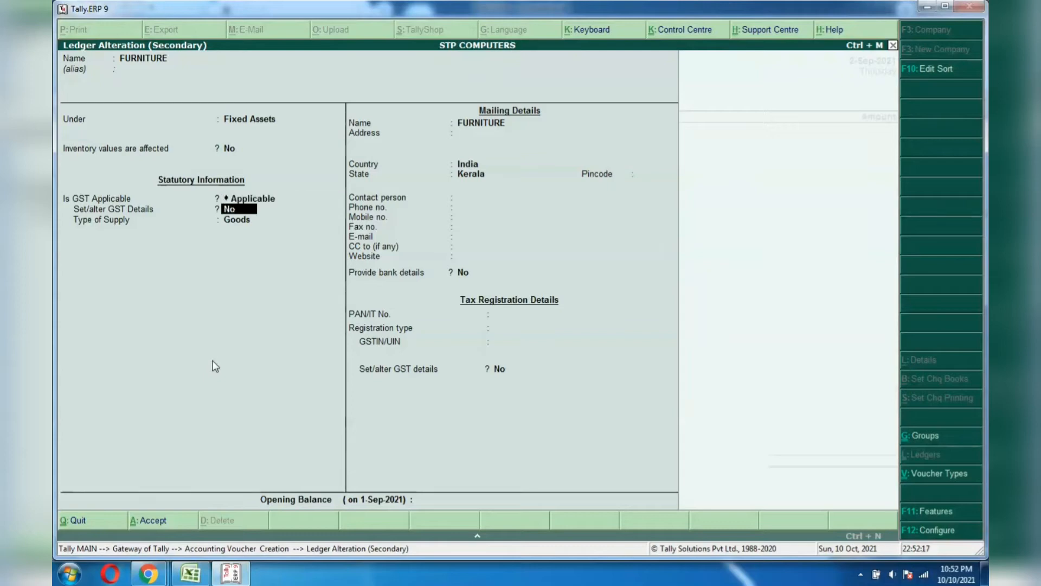
pyautogui.write('y')
pyautogui.press('Return')
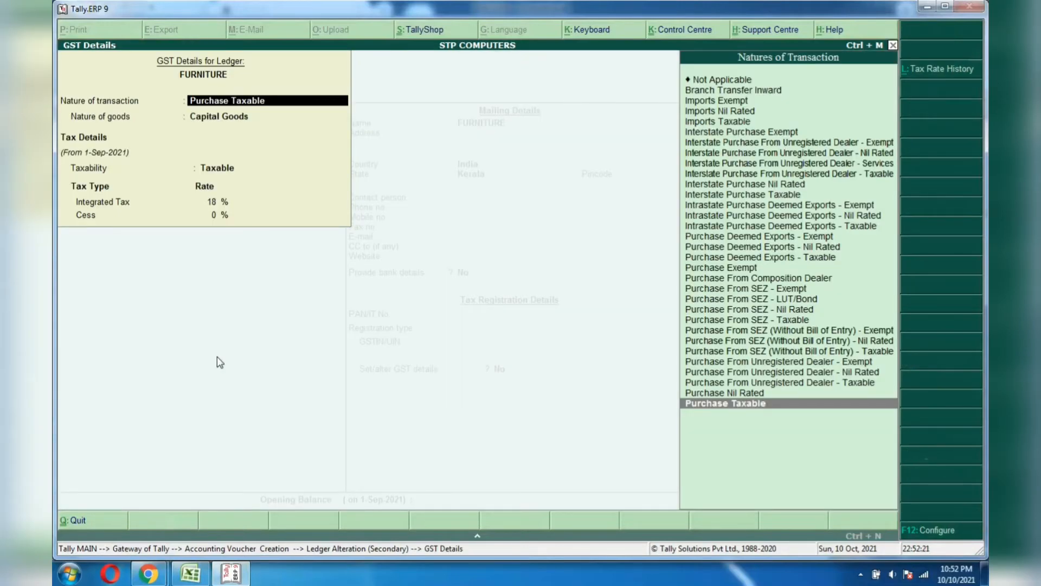
pyautogui.press('Return')
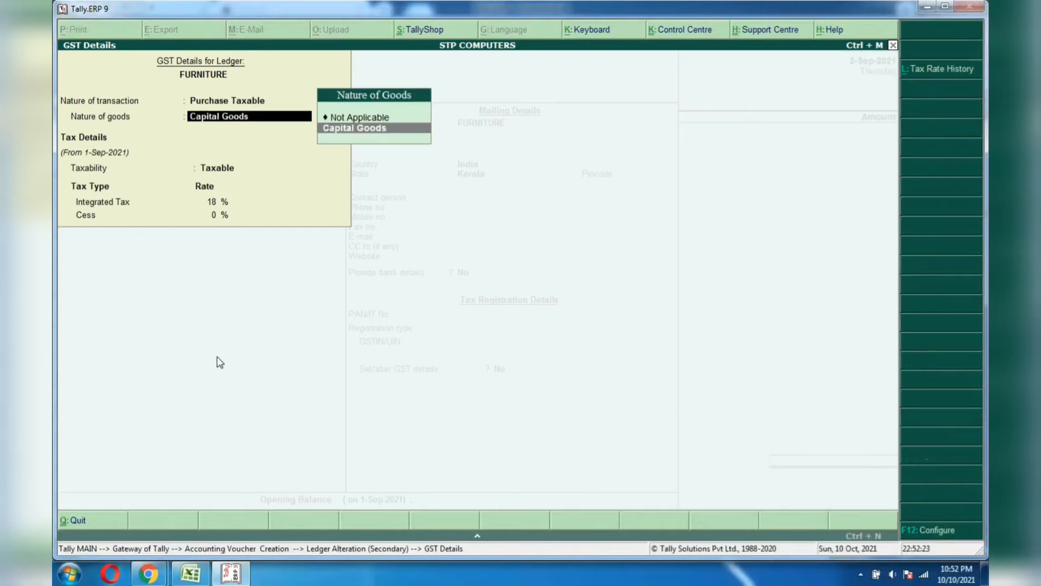
pyautogui.press('Return')
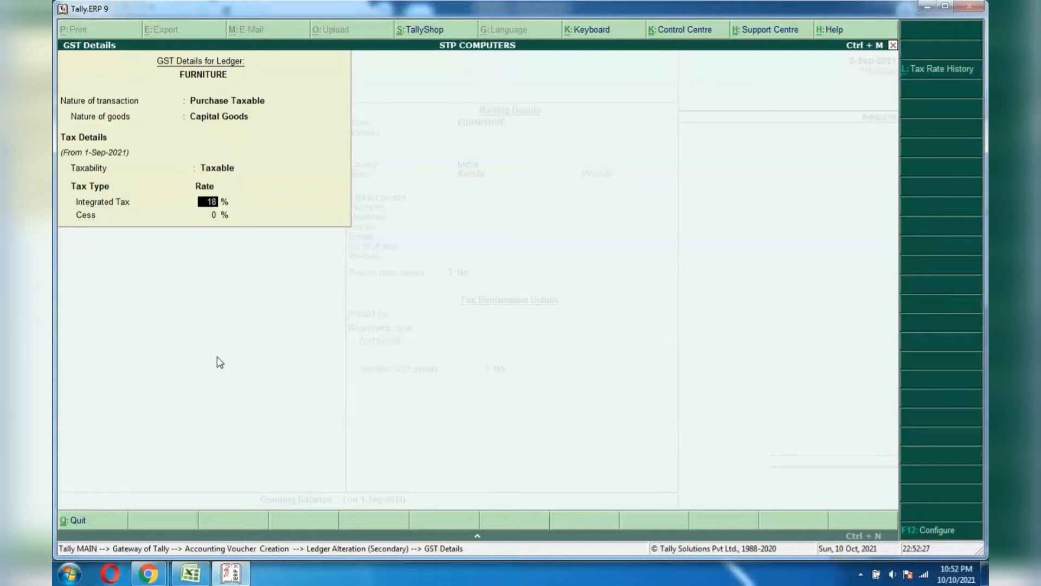
pyautogui.press('Return')
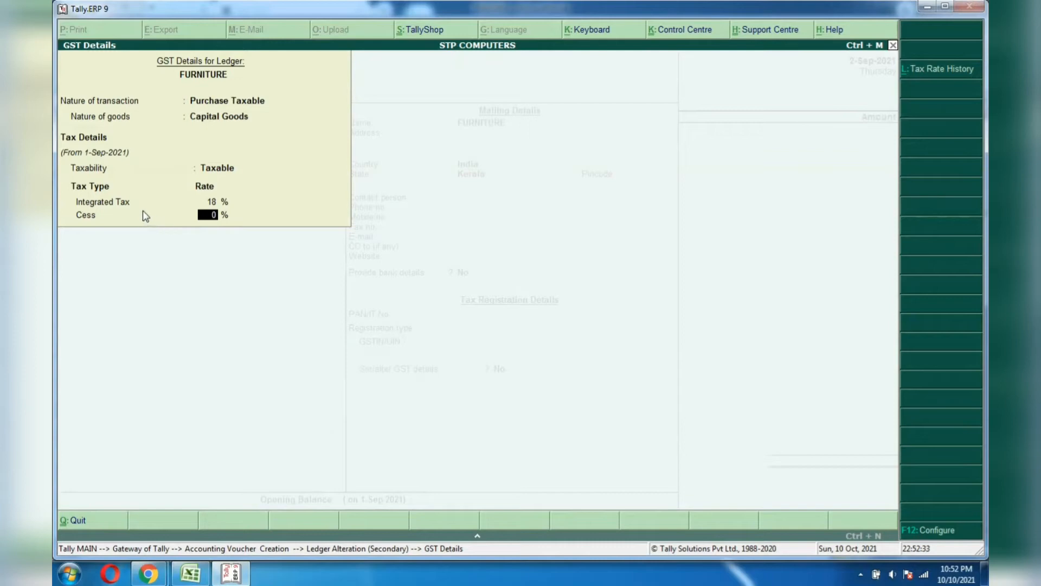
pyautogui.press('Up')
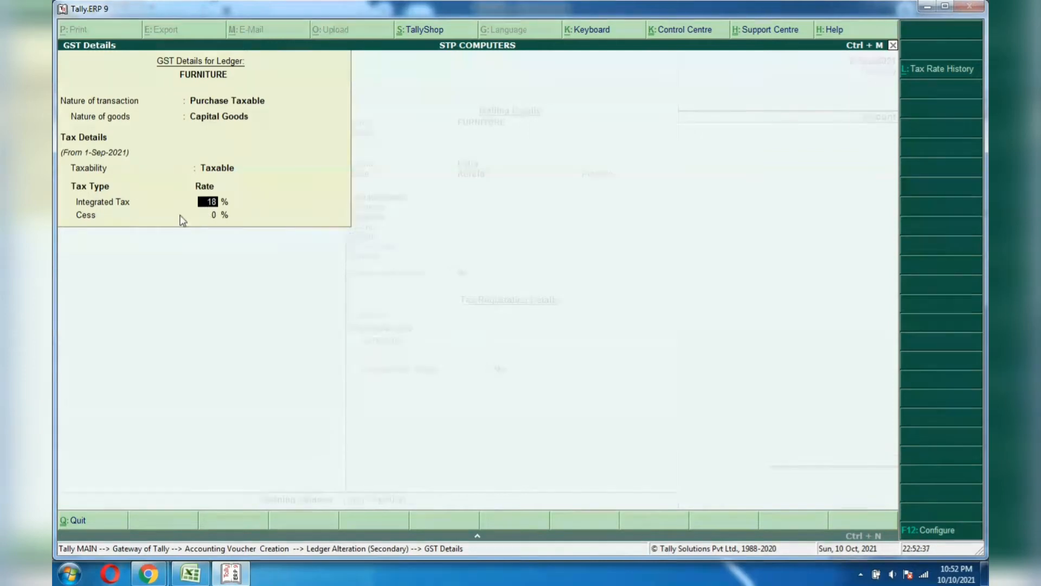
# Configure the GST details to show all GST tax types.
pyautogui.press('F12')
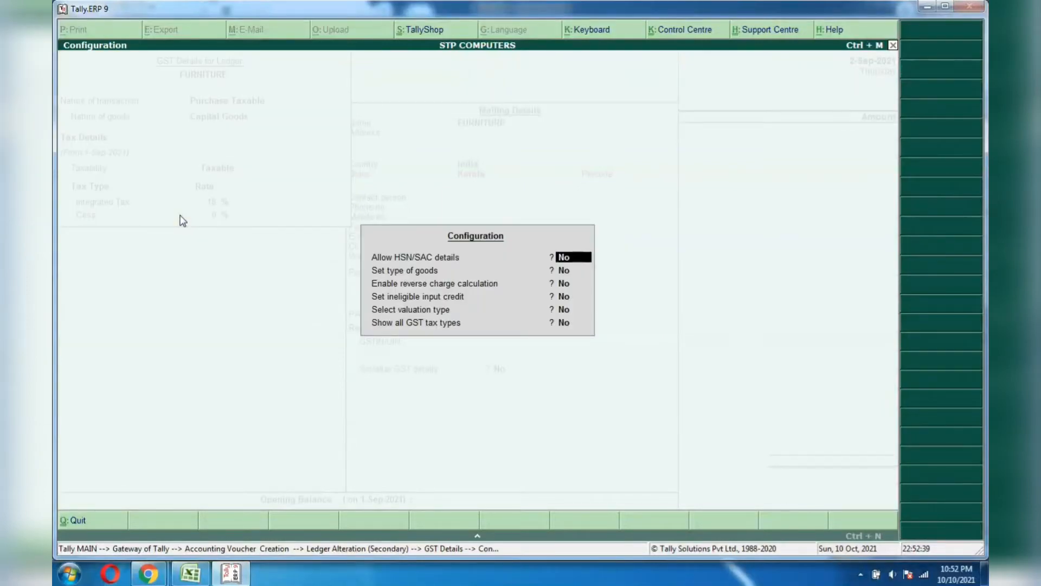
pyautogui.press('Down')
pyautogui.press('Down')
pyautogui.press('Down')
pyautogui.press('Down')
pyautogui.press('Down')
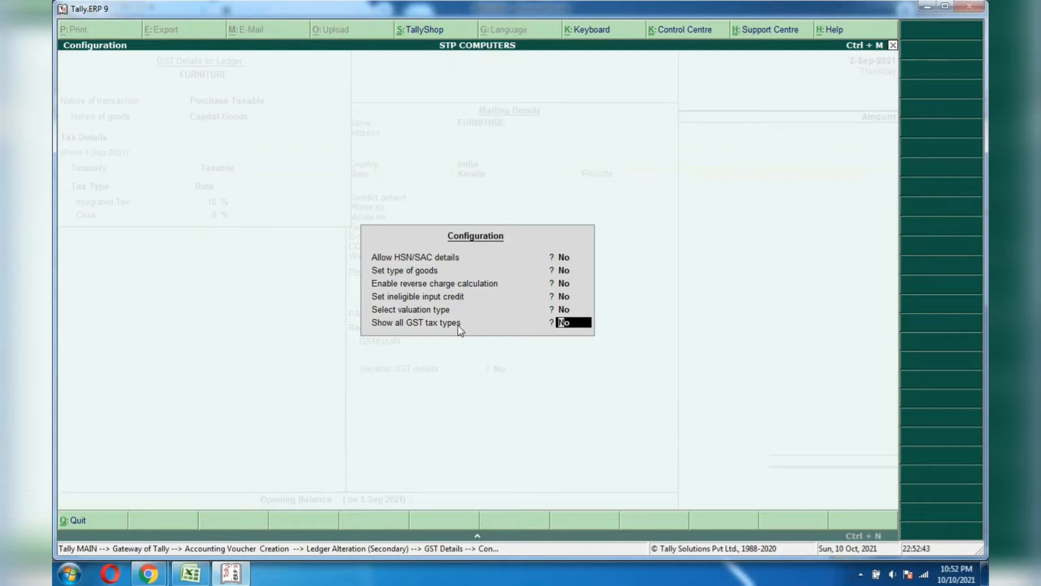
pyautogui.press('Return')
pyautogui.press('Return')
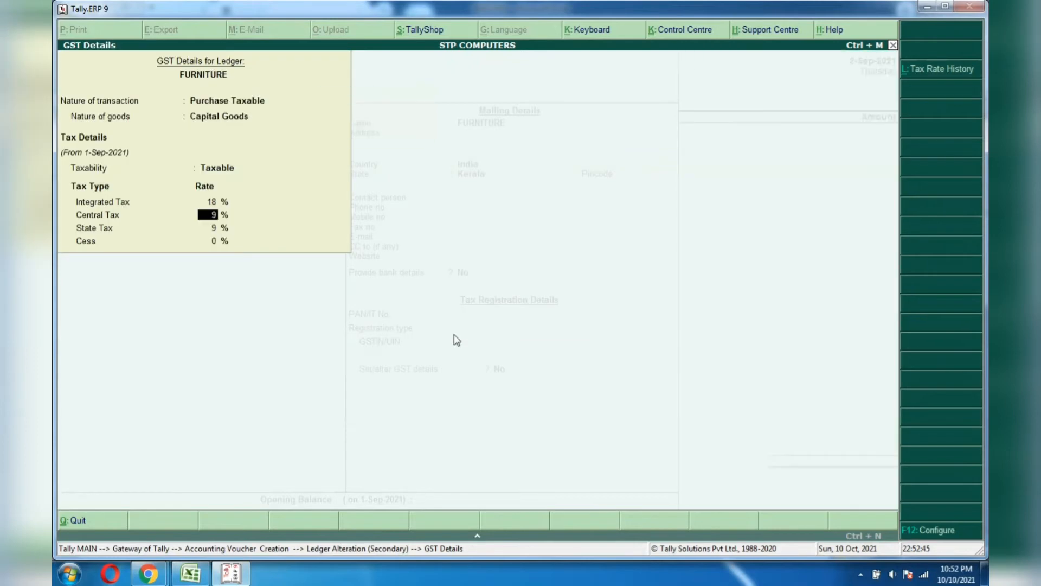
# Accept 9% central tax, 9% state tax and 0% cess, and save the FURNITURE ledger with Goods as supply type and no opening balance.
pyautogui.press('Return')
pyautogui.press('Return')
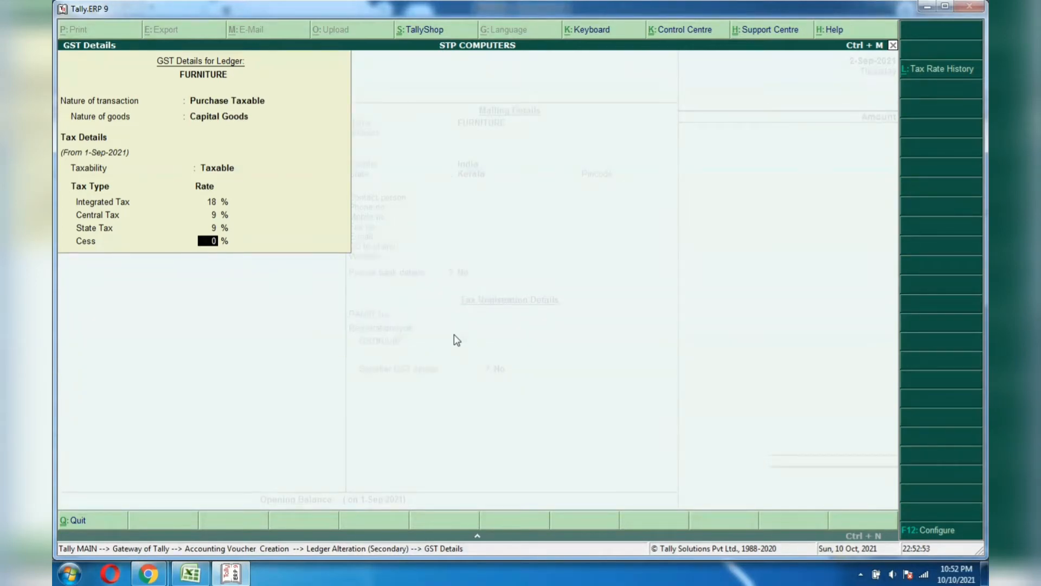
pyautogui.press('Return')
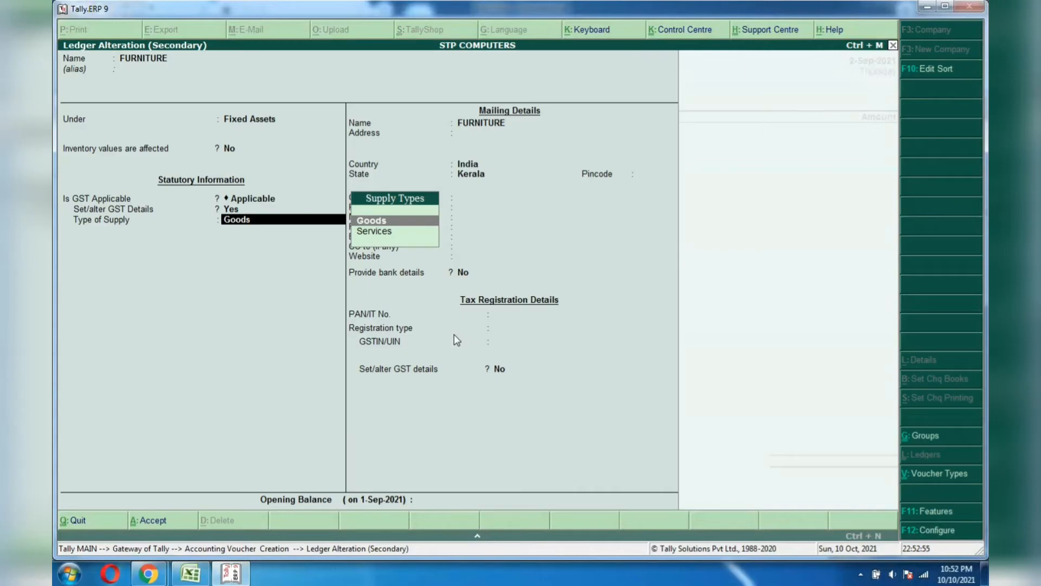
pyautogui.press('Return')
pyautogui.press('Return')
pyautogui.press('Return')
pyautogui.press('Return')
pyautogui.press('Return')
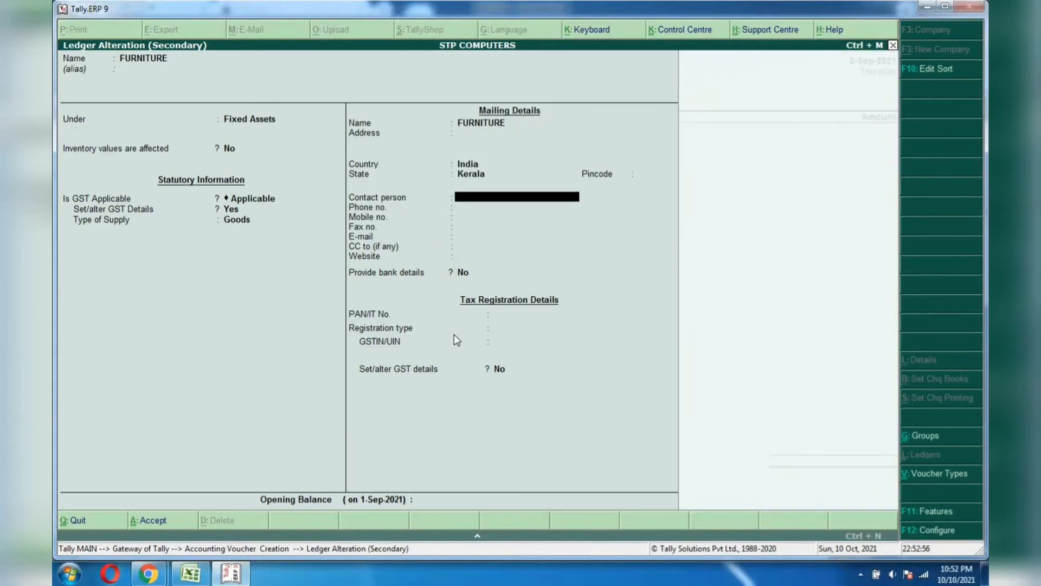
pyautogui.press('Return')
pyautogui.press('Return')
pyautogui.press('Return')
pyautogui.press('Return')
pyautogui.press('Return')
pyautogui.press('Return')
pyautogui.press('Return')
pyautogui.press('Return')
pyautogui.press('Return')
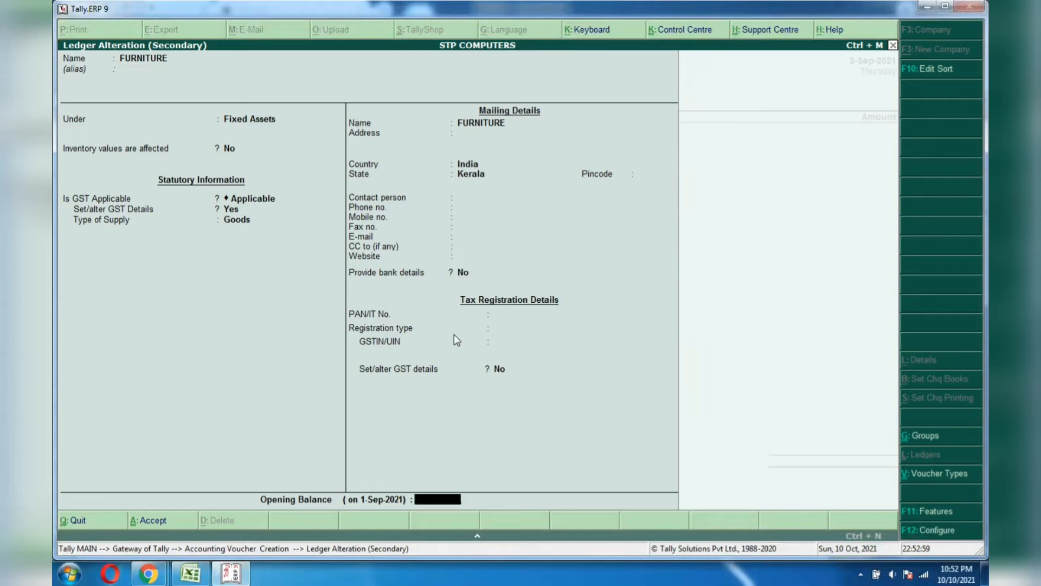
pyautogui.press('Return')
pyautogui.press('Return')
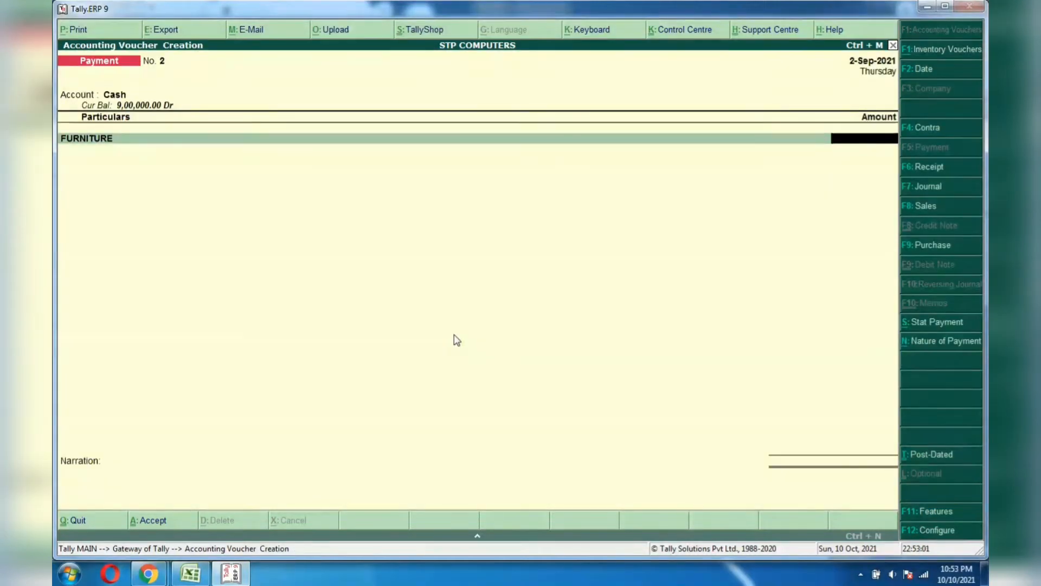
# Enter 15000 as the amount for FURNITURE in the payment voucher.
pyautogui.hotkey('alt', 'Tab')
pyautogui.hotkey('alt', 'Tab')
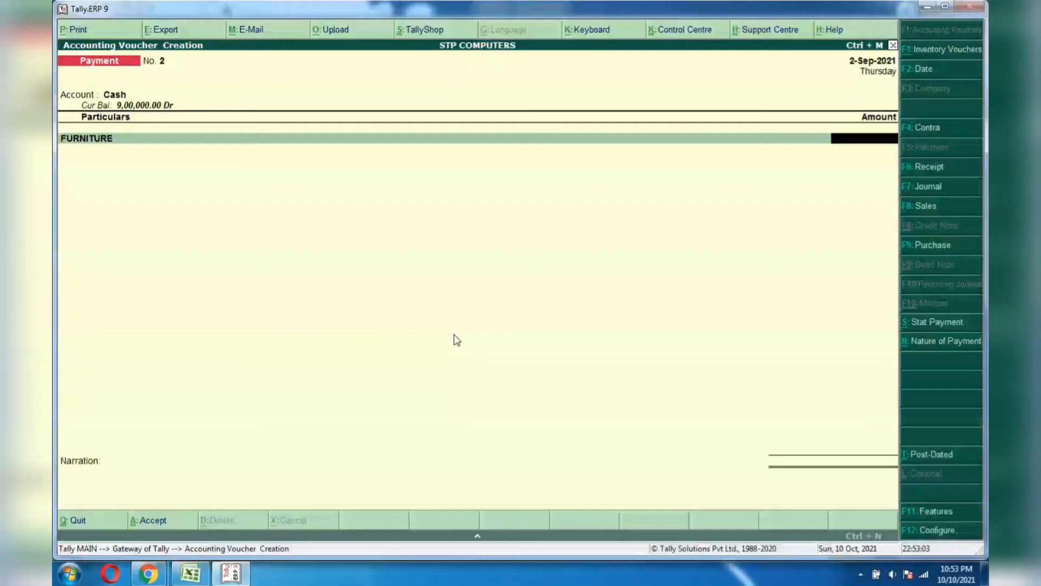
pyautogui.write('15')
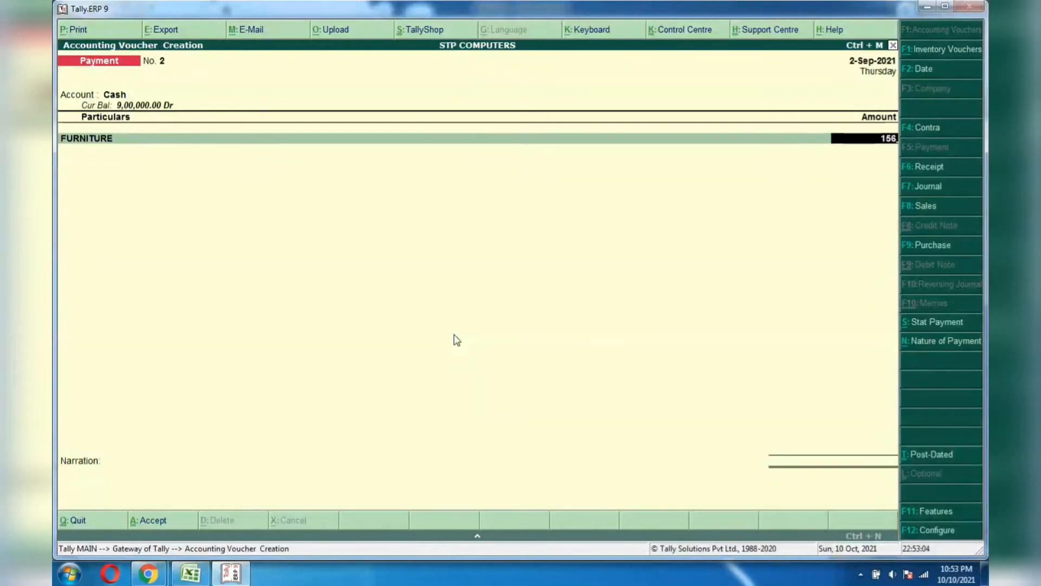
pyautogui.write('000')
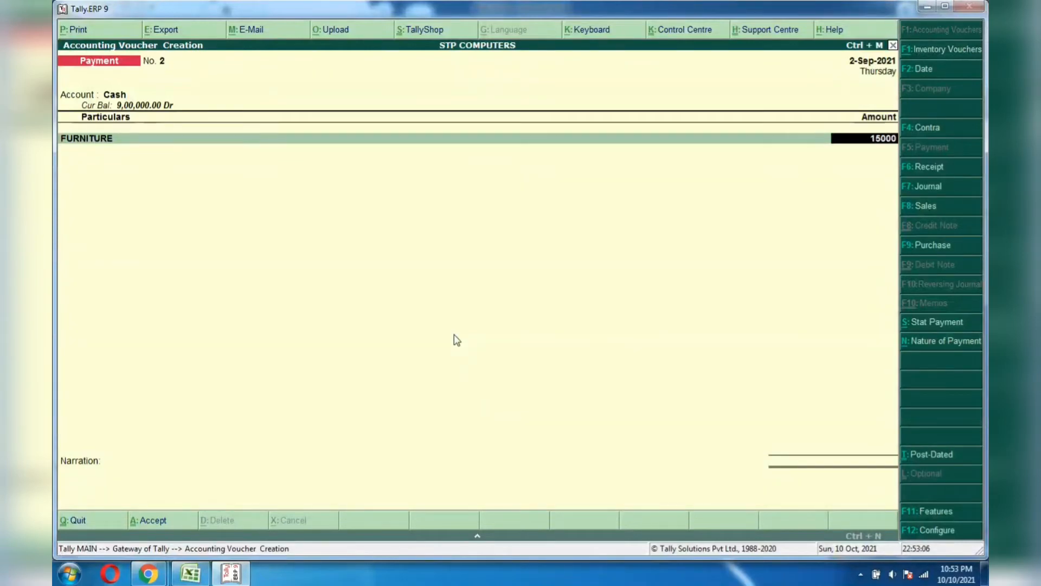
pyautogui.press('Return')
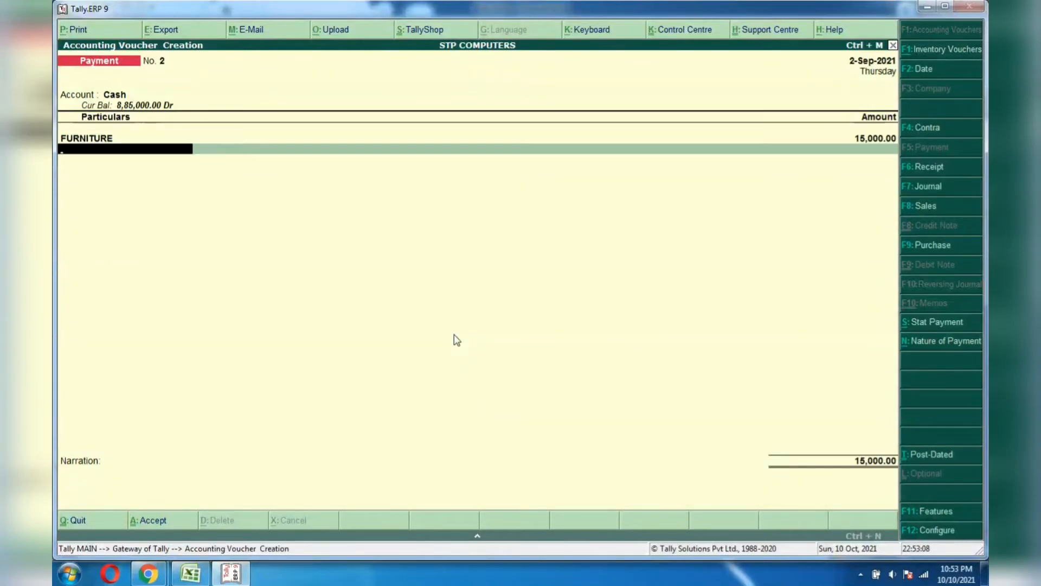
# Create a ledger named SGST from the voucher's next particulars line and place it under Duties & Taxes.
pyautogui.write('g')
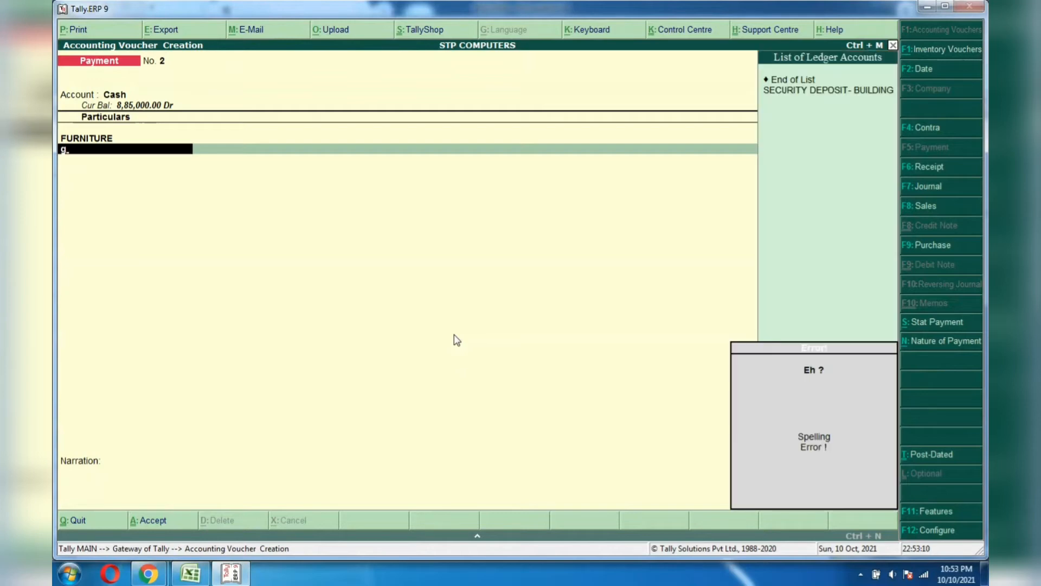
pyautogui.hotkey('alt', 'c')
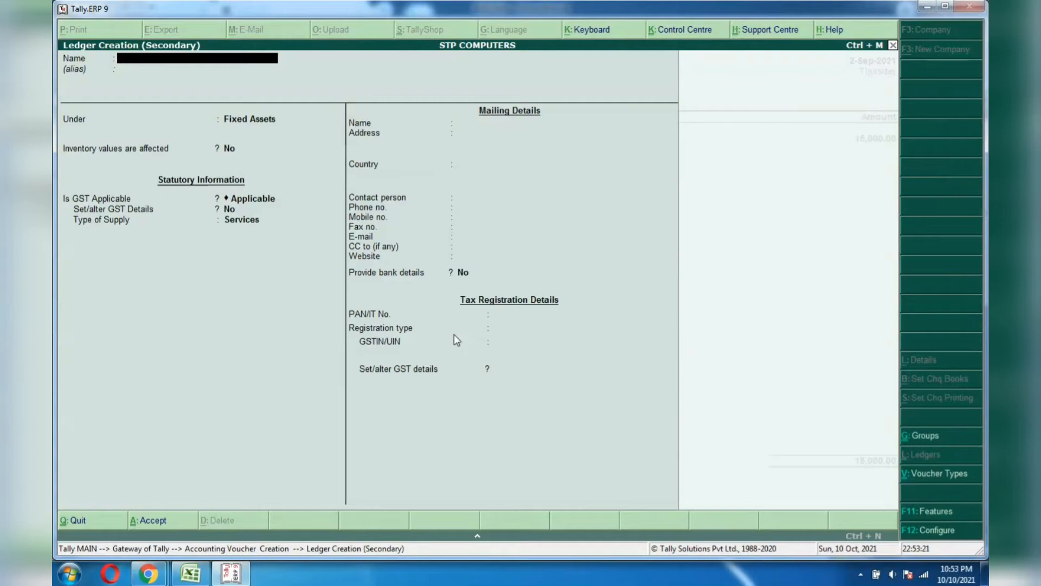
pyautogui.write('SGST')
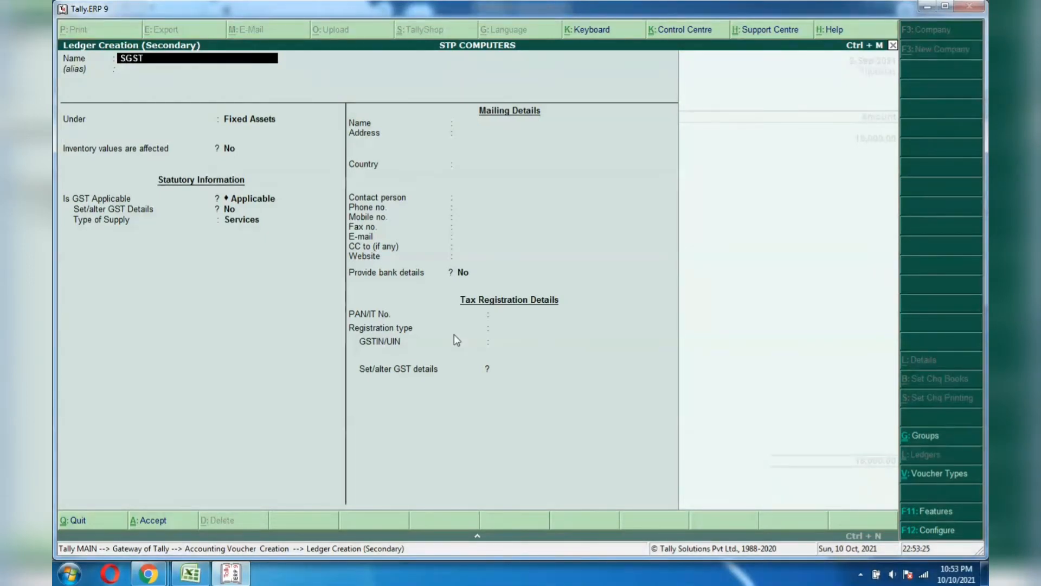
pyautogui.press('Return')
pyautogui.press('Return')
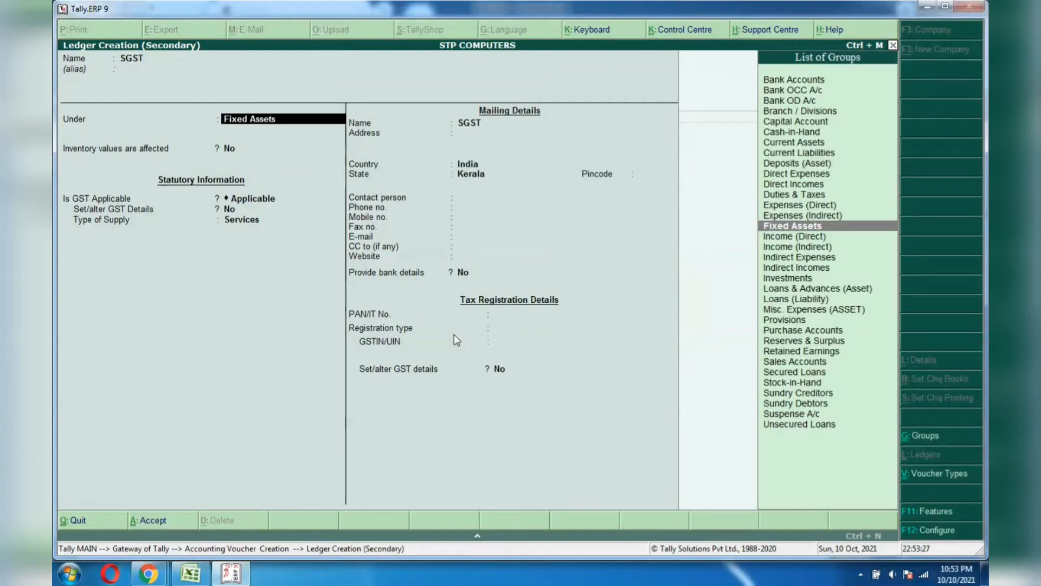
pyautogui.write('TA')
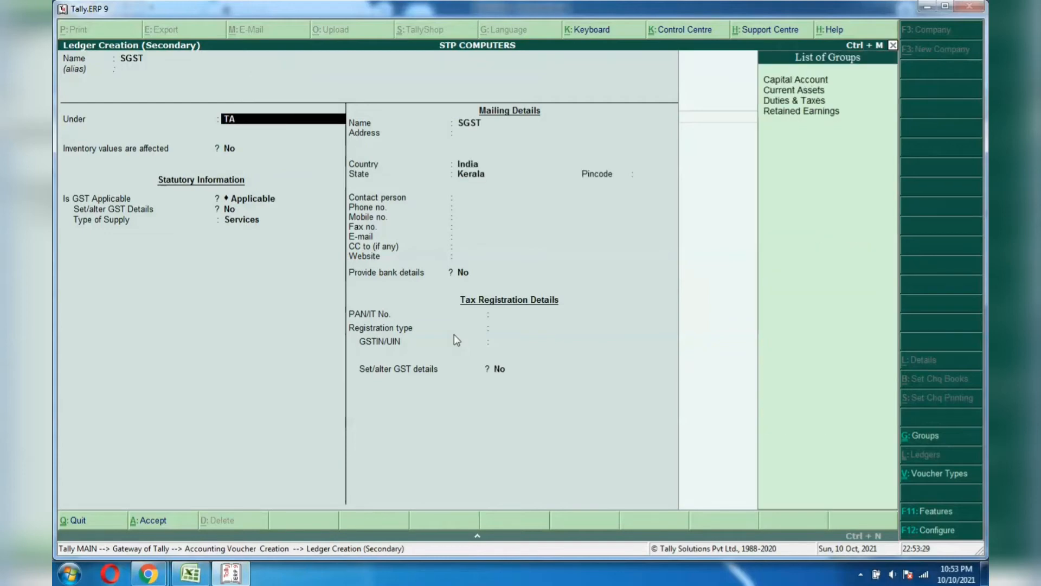
pyautogui.press('Down')
pyautogui.press('Down')
pyautogui.press('Down')
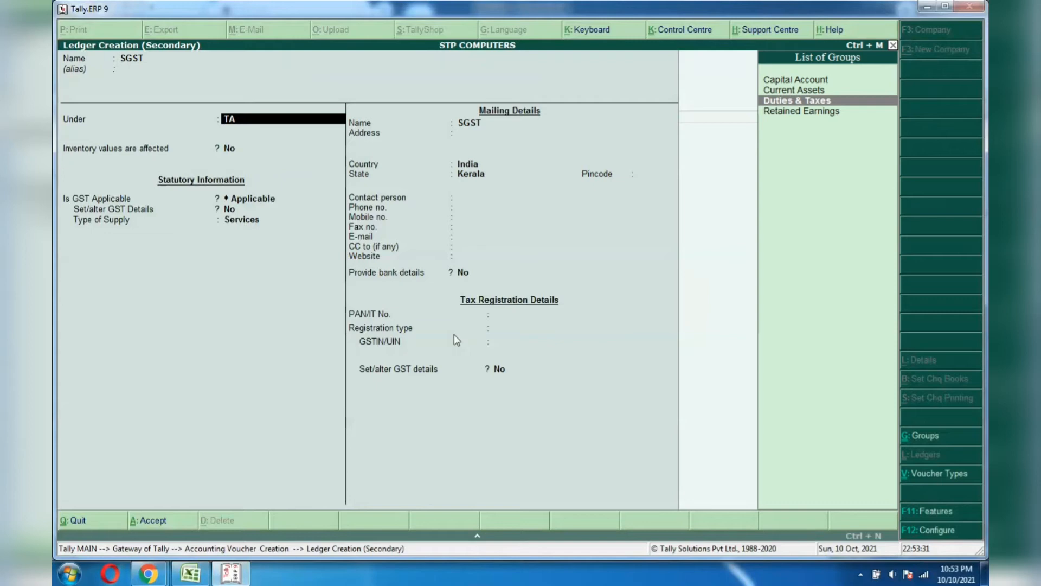
pyautogui.press('Return')
# Set the SGST ledger's type of duty to GST and its tax type to State Tax.
pyautogui.press('Up')
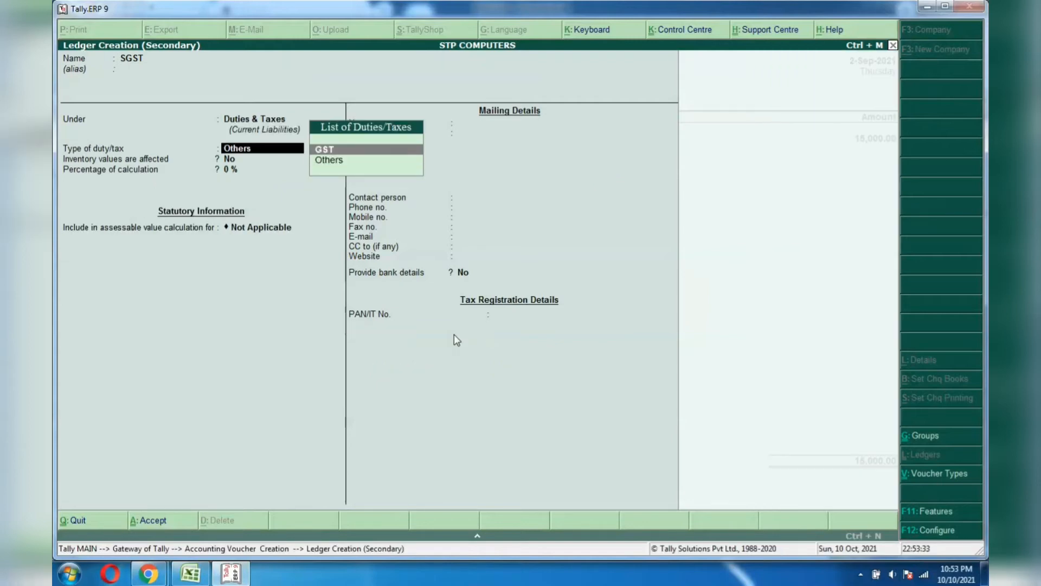
pyautogui.press('Return')
pyautogui.press('Down')
pyautogui.press('Down')
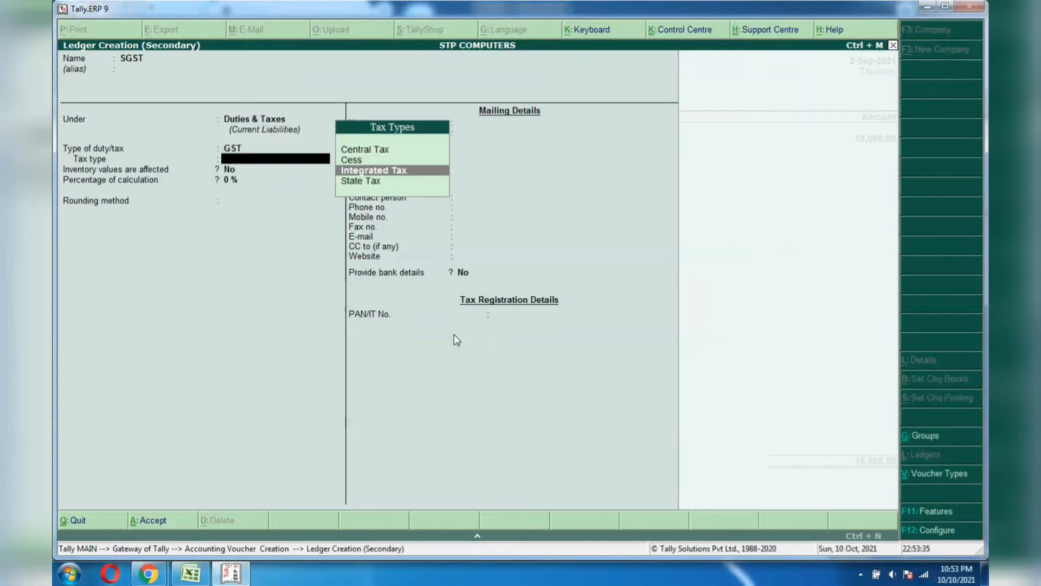
pyautogui.press('Up')
pyautogui.press('Up')
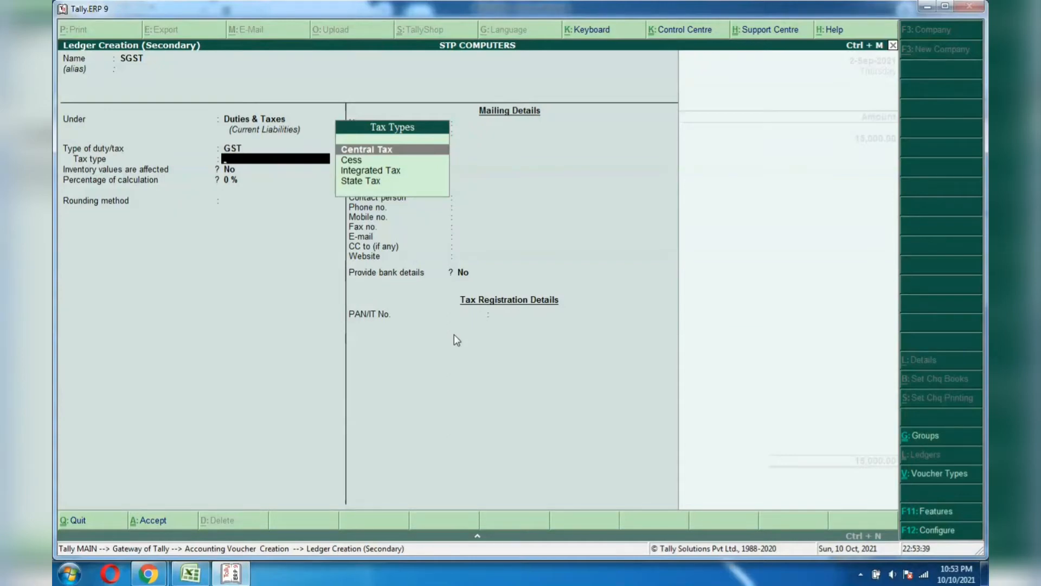
pyautogui.press('Down')
pyautogui.press('Down')
pyautogui.press('Down')
pyautogui.press('Up')
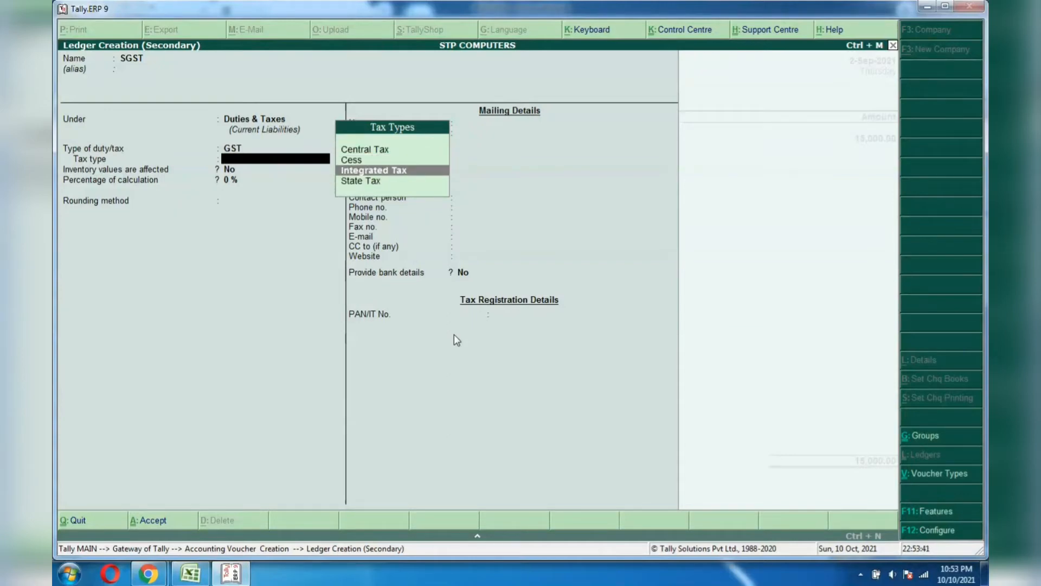
pyautogui.press('Down')
pyautogui.press('Return')
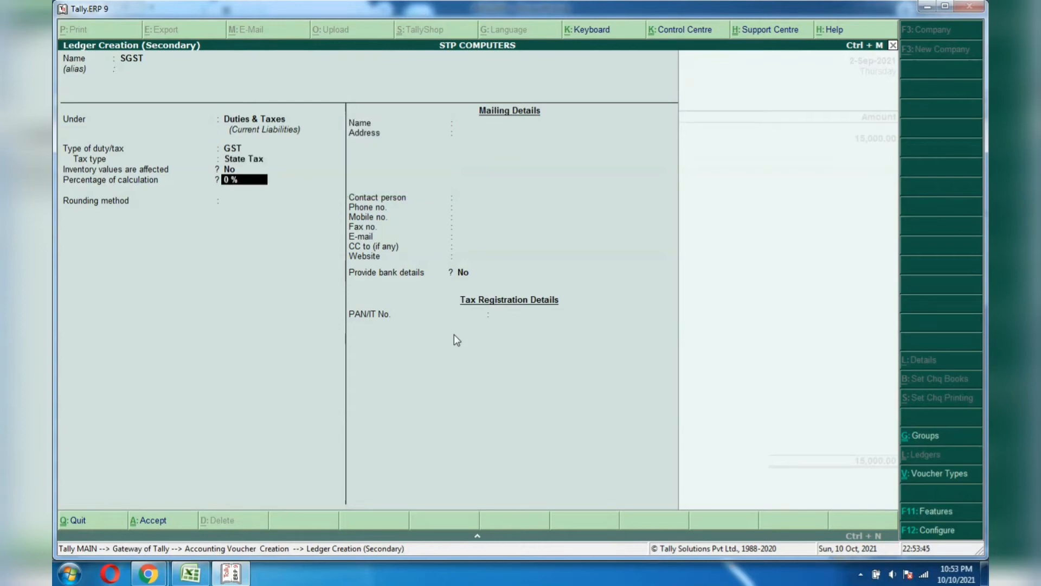
# Keep 0% as percentage of calculation and Not Applicable as rounding method, and save the SGST ledger into the voucher.
pyautogui.press('Return')
pyautogui.press('Return')
pyautogui.press('BackSpace')
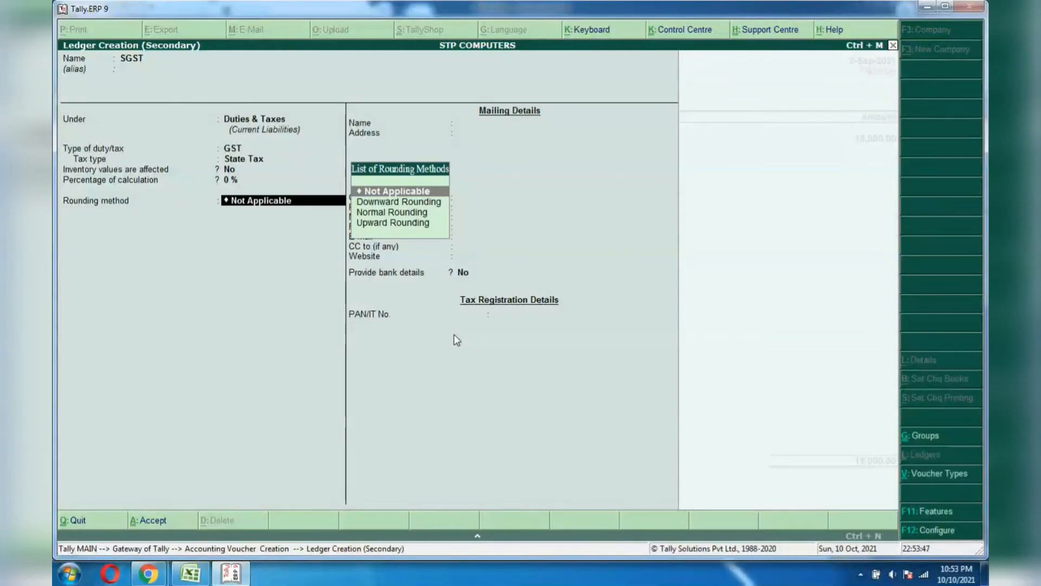
pyautogui.press('Return')
pyautogui.press('Return')
pyautogui.press('Return')
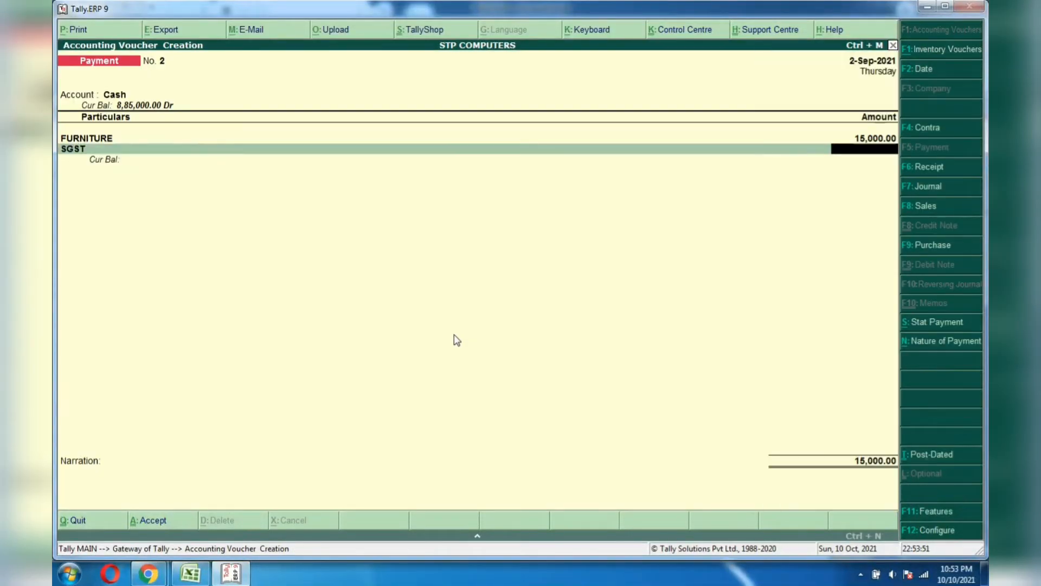
# Calculate 9% of 15000 with the built-in calculator.
pyautogui.hotkey('ctrl', 'n')
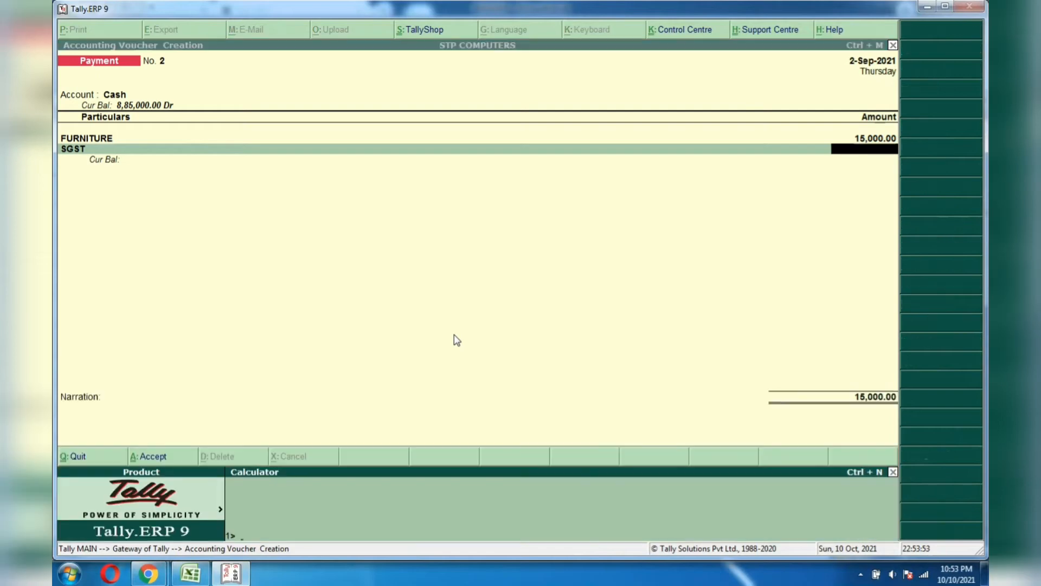
pyautogui.write('150008')
pyautogui.press('BackSpace')
pyautogui.write('*9%')
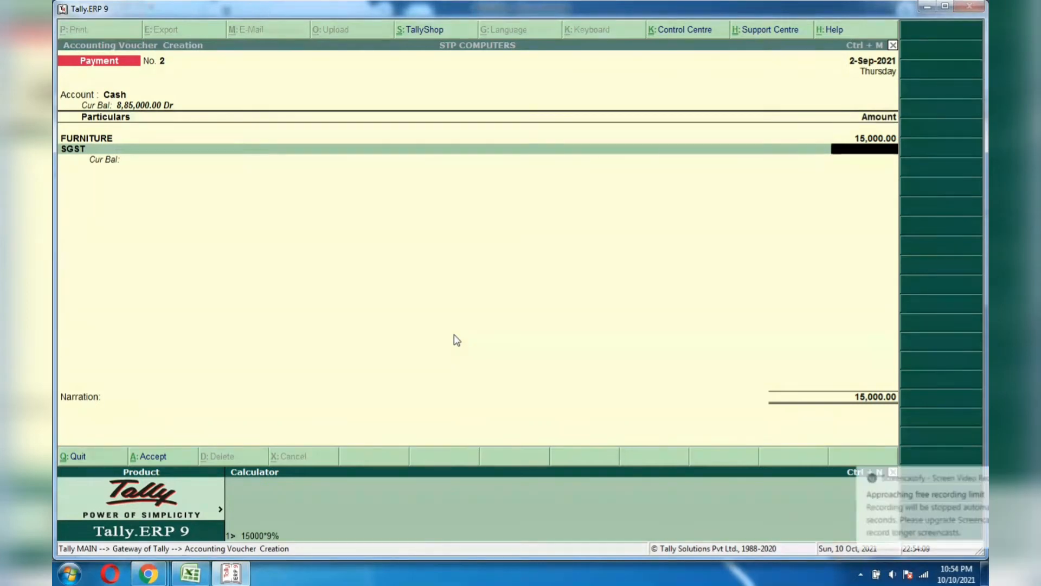
pyautogui.press('Return')
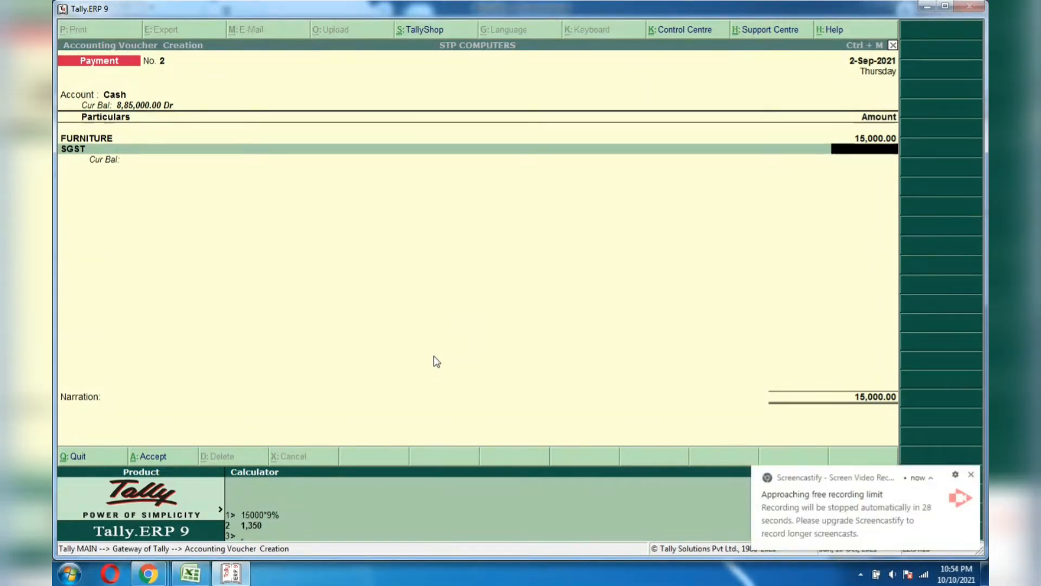
# Enter 1350 as the SGST amount in the payment voucher.
pyautogui.click(843, 157)
pyautogui.write('1359')
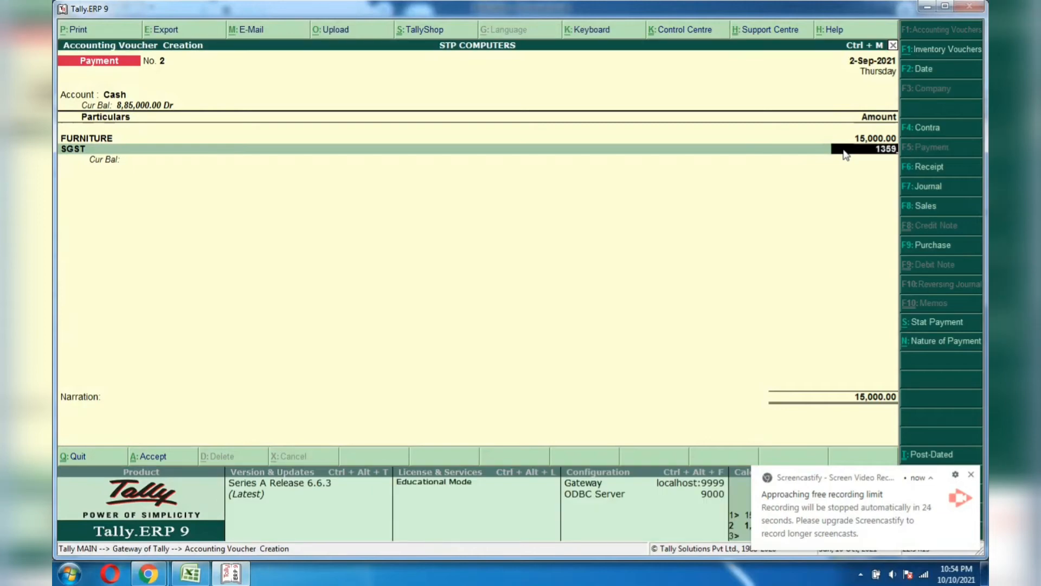
pyautogui.press('BackSpace')
pyautogui.write('0')
pyautogui.press('Return')
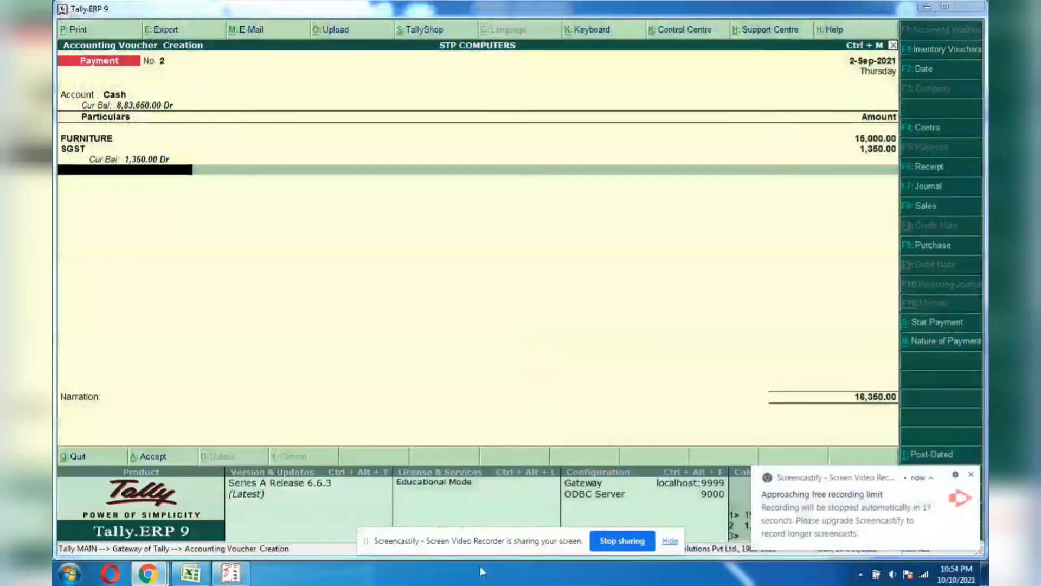
# Create a ledger named CGST from the voucher's next particulars line, keeping it under Duties & Taxes.
pyautogui.click(234, 574)
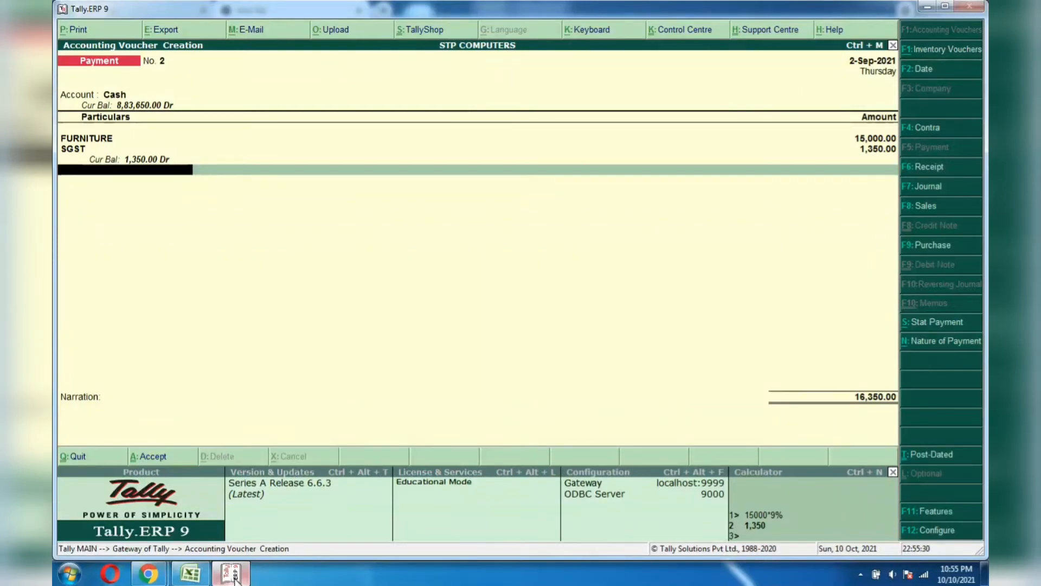
pyautogui.hotkey('alt', 'c')
pyautogui.write('CGST')
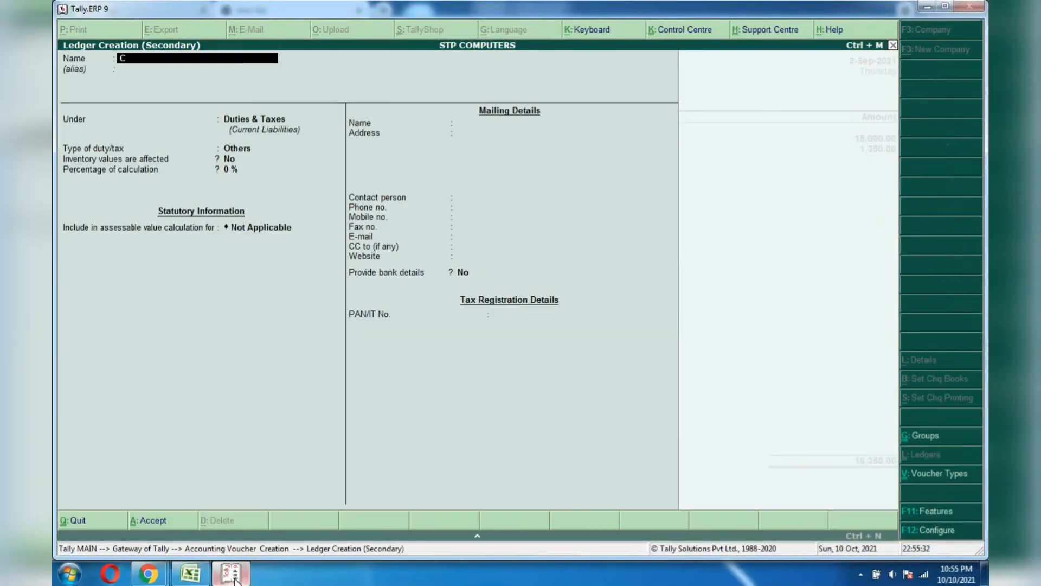
pyautogui.press('Return')
pyautogui.press('Return')
pyautogui.press('Return')
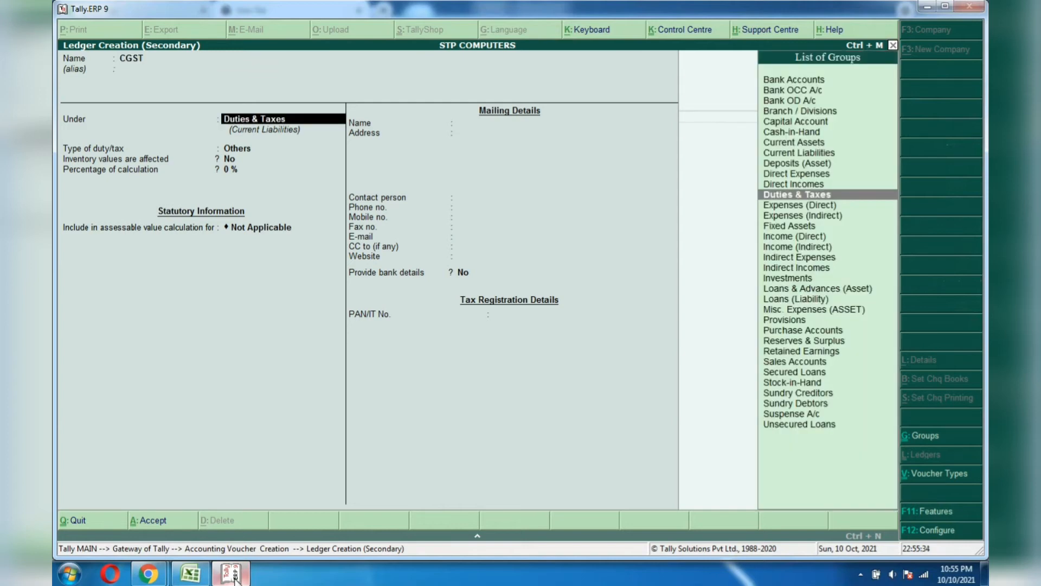
# Set the CGST ledger's type of duty to GST and tax type to Central Tax, keep 0% calculation, and save it into the voucher.
pyautogui.press('Up')
pyautogui.press('Return')
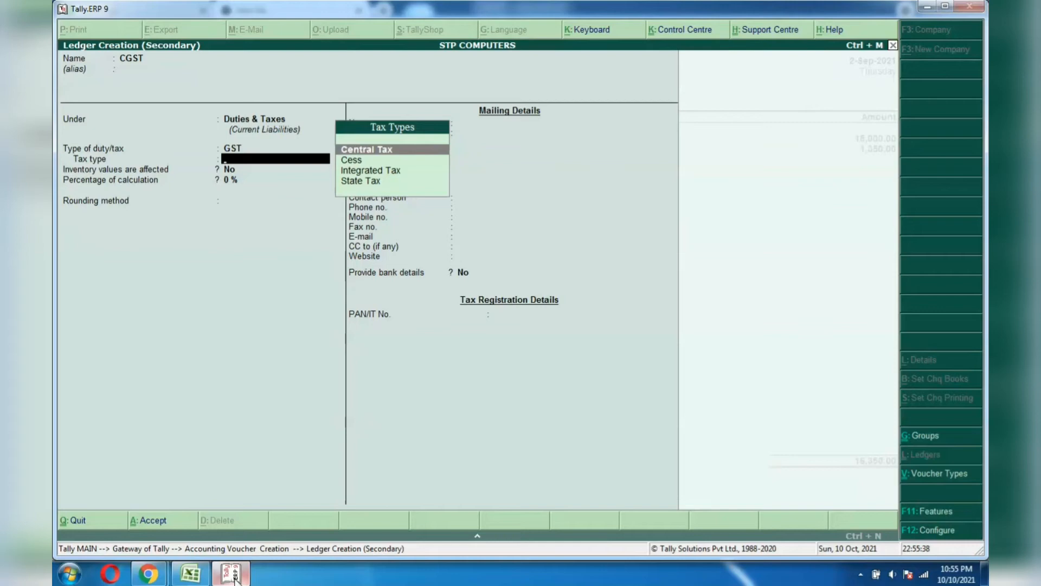
pyautogui.press('Down')
pyautogui.press('Up')
pyautogui.press('Return')
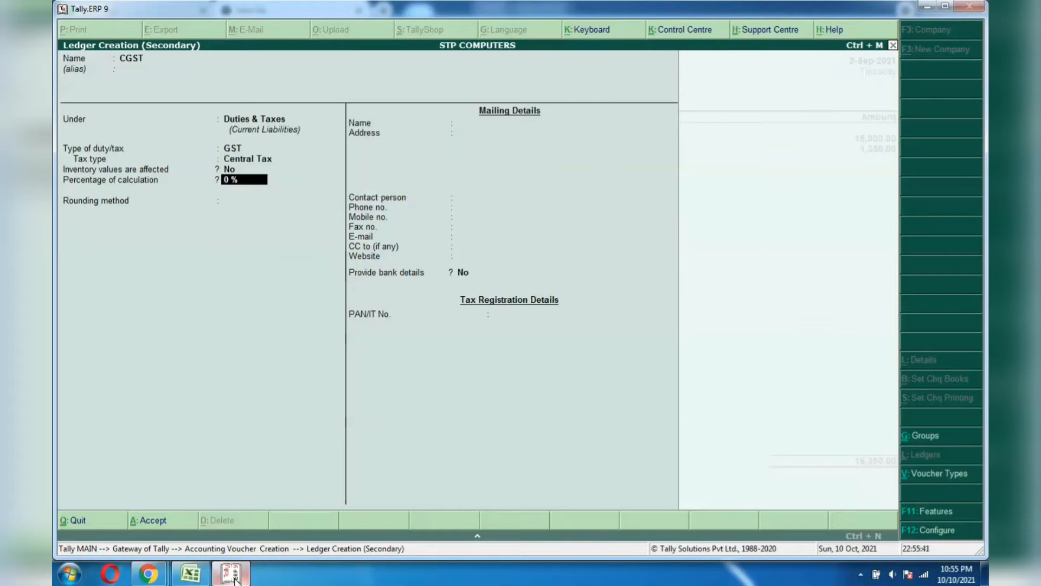
pyautogui.press('Return')
pyautogui.press('Return')
pyautogui.press('Return')
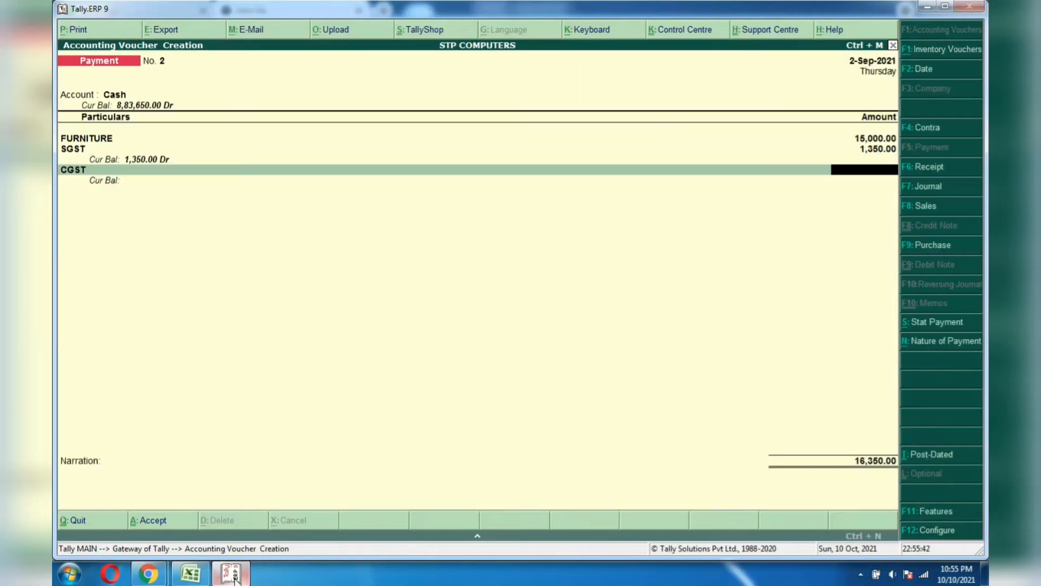
# Enter 1350 as the CGST amount and accept the payment voucher without a narration.
pyautogui.write('1350')
pyautogui.press('Return')
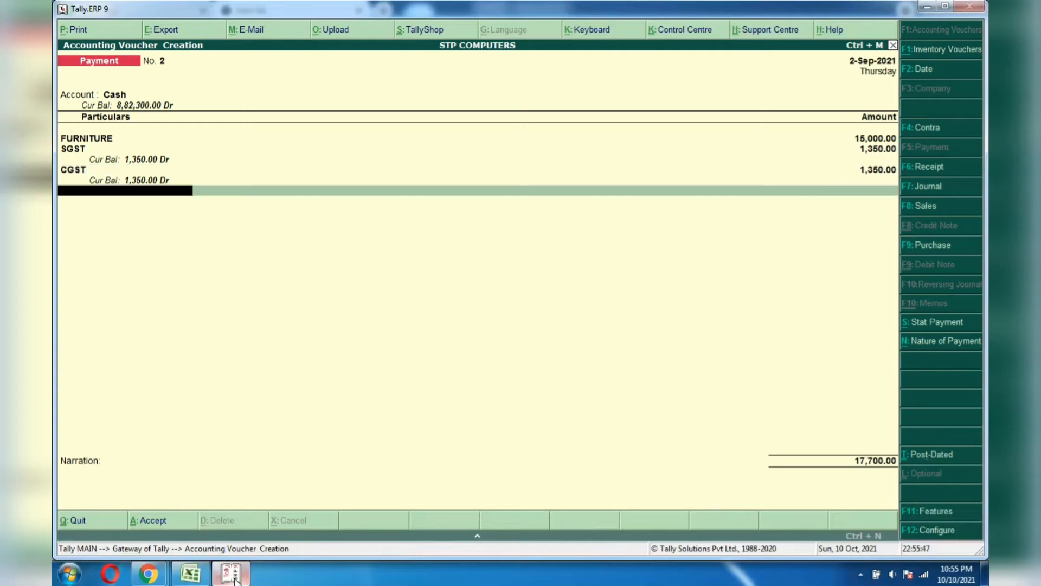
pyautogui.press('Return')
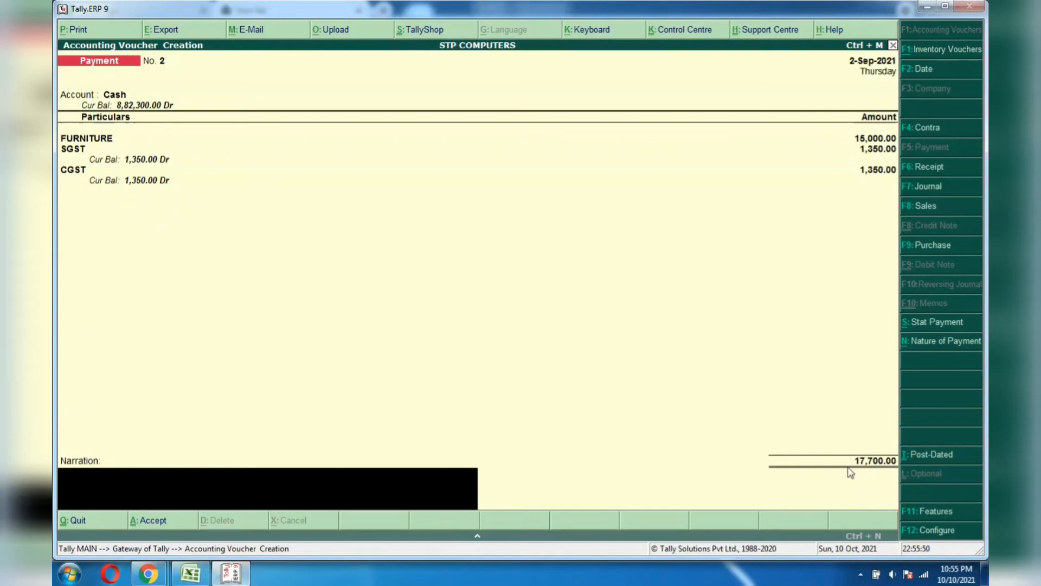
pyautogui.press('Return')
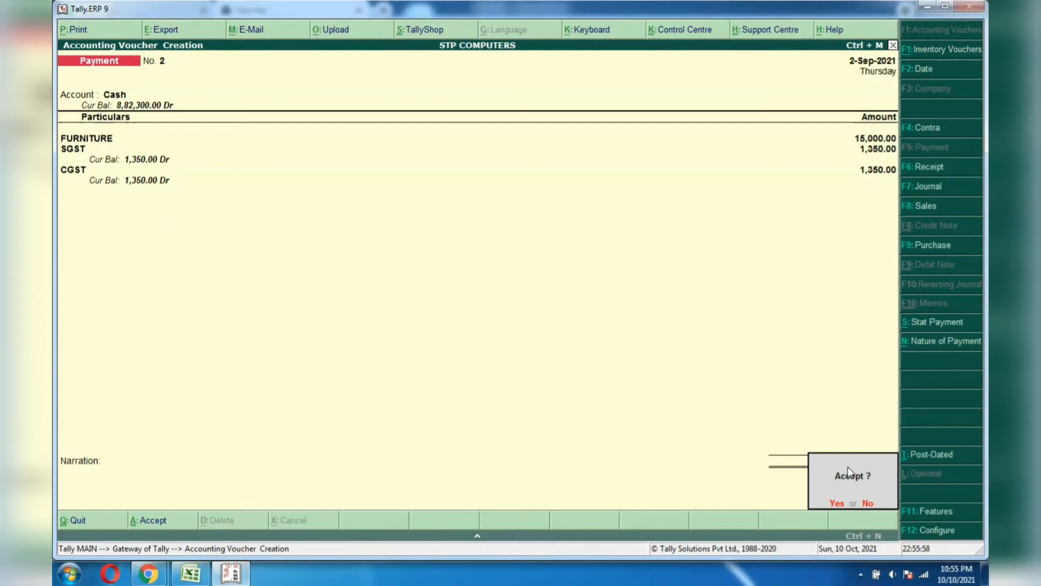
pyautogui.press('Return')
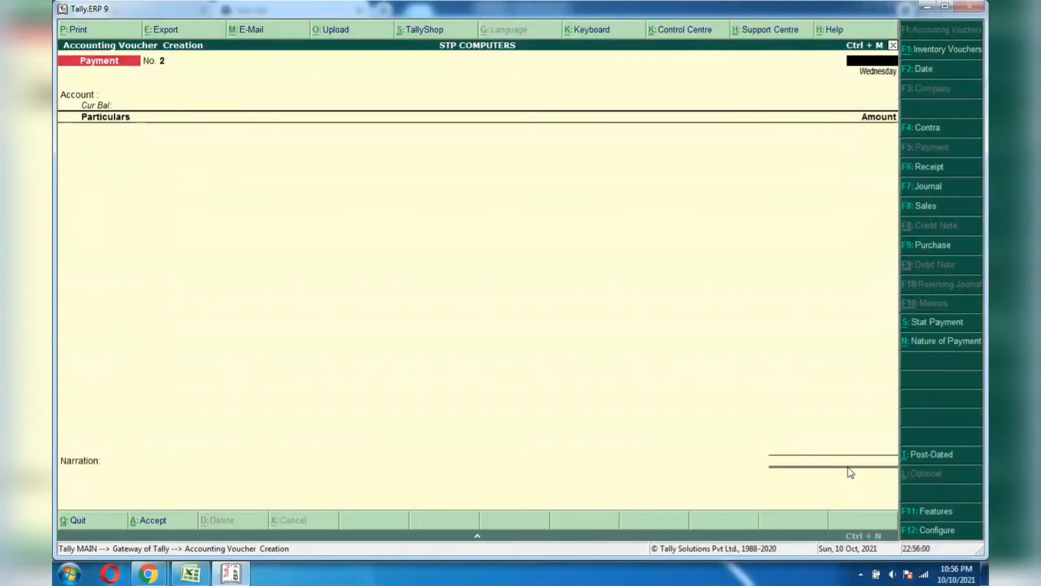
# Leave voucher entry and display the Abc Company ledger from the account books.
pyautogui.press('Escape')
pyautogui.press('Return')
pyautogui.write('dal')
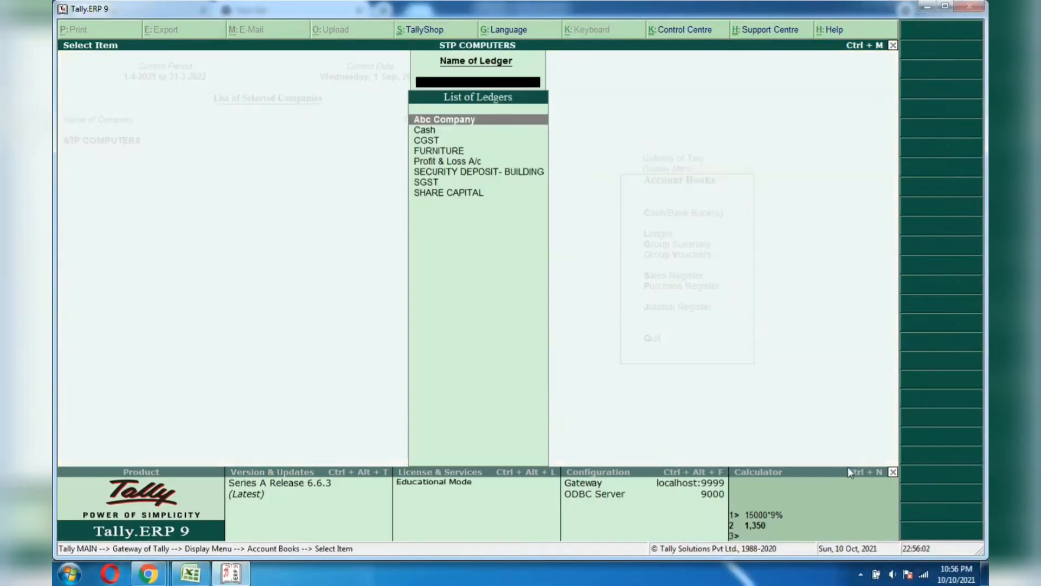
pyautogui.write('ABC')
pyautogui.press('Return')
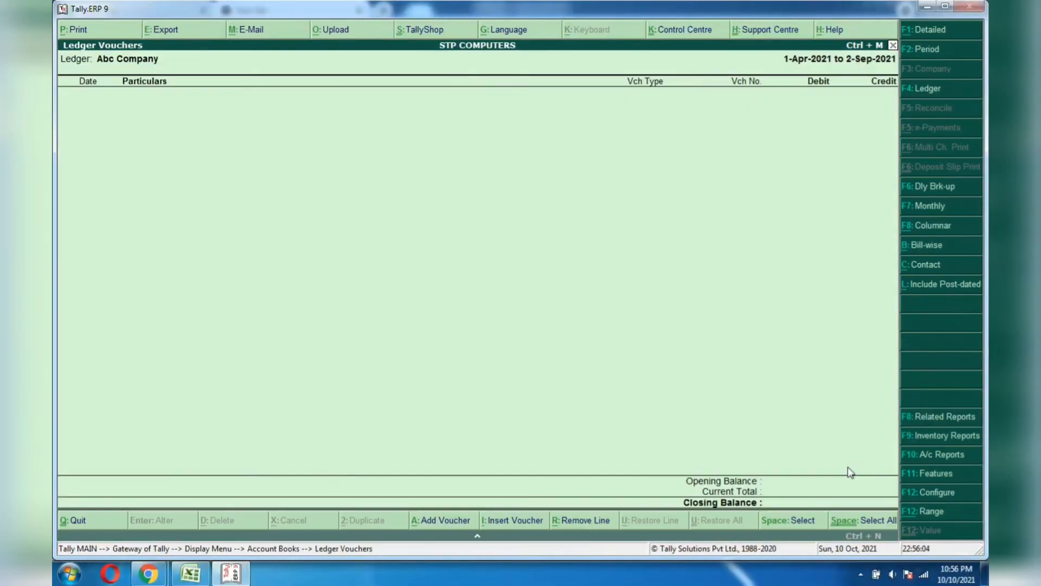
# Display the Cash ledger's vouchers and examine the entry details for the furniture payment.
pyautogui.press('Escape')
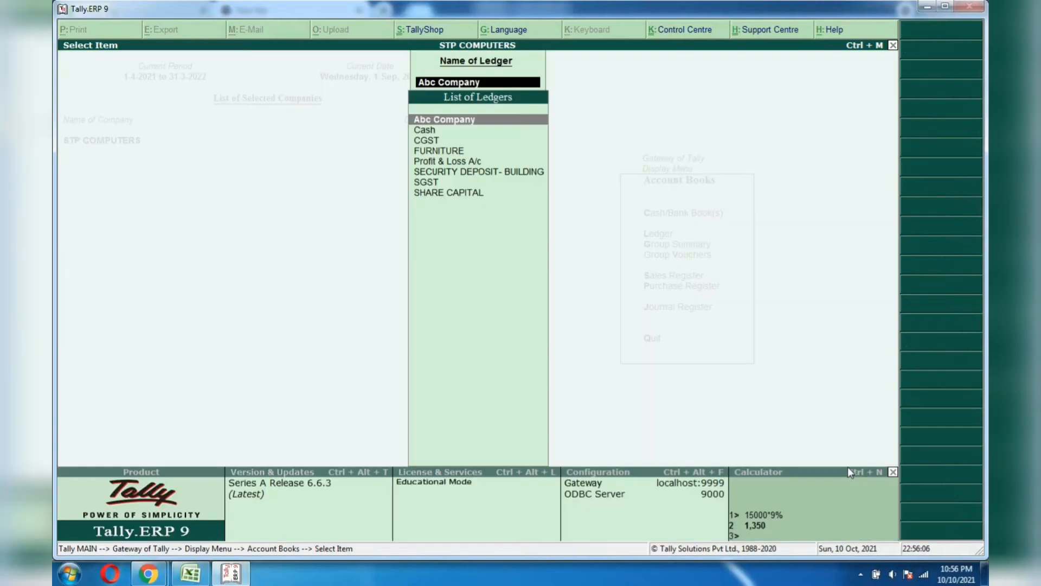
pyautogui.write('CASH')
pyautogui.press('Return')
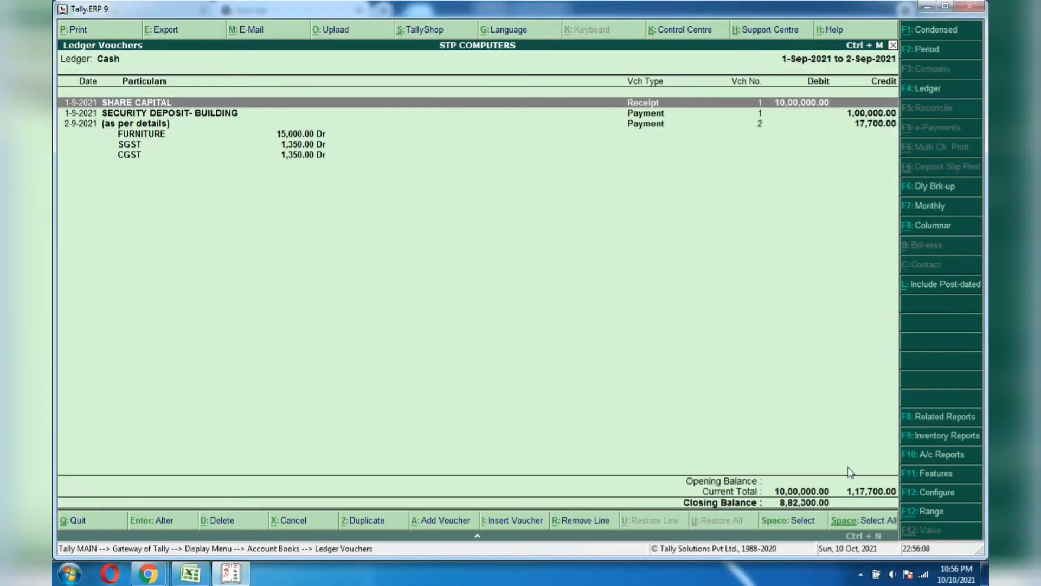
pyautogui.press('Down')
pyautogui.press('Down')
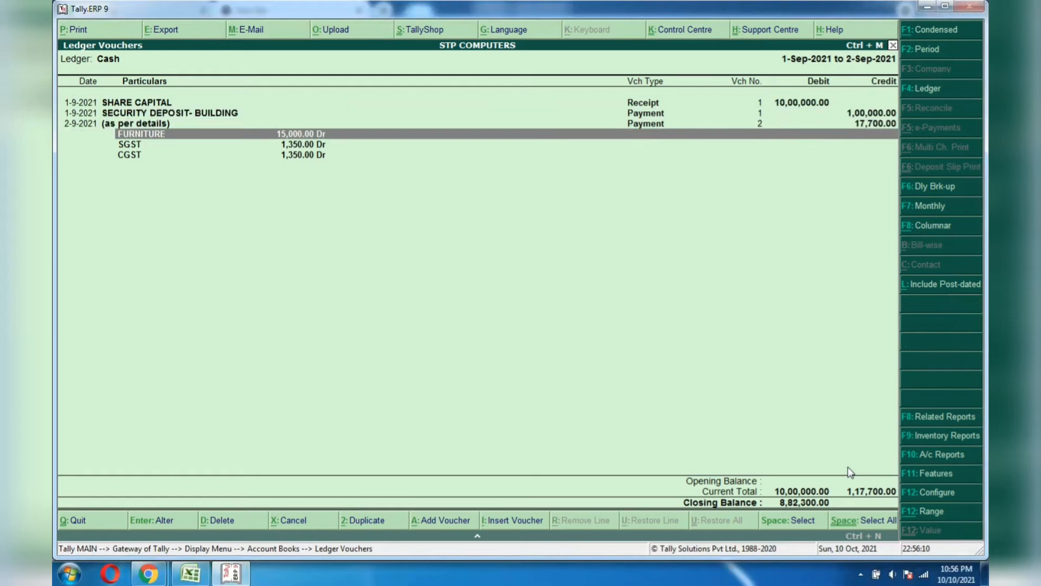
# Return to the Gateway of Tally and start a new purchase voucher.
pyautogui.press('Escape')
pyautogui.press('Escape')
pyautogui.press('Escape')
pyautogui.press('Escape')
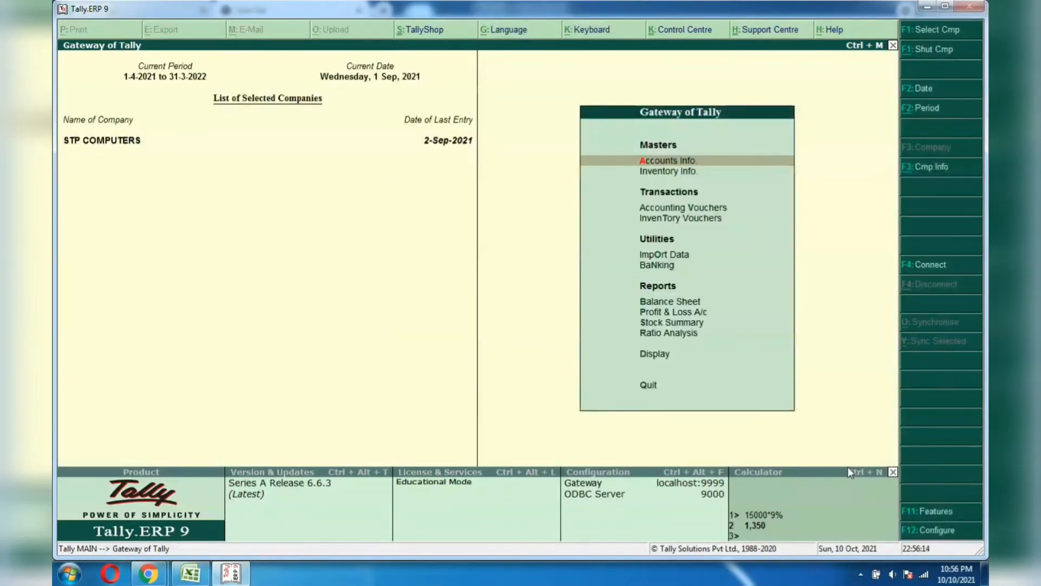
pyautogui.press('v')
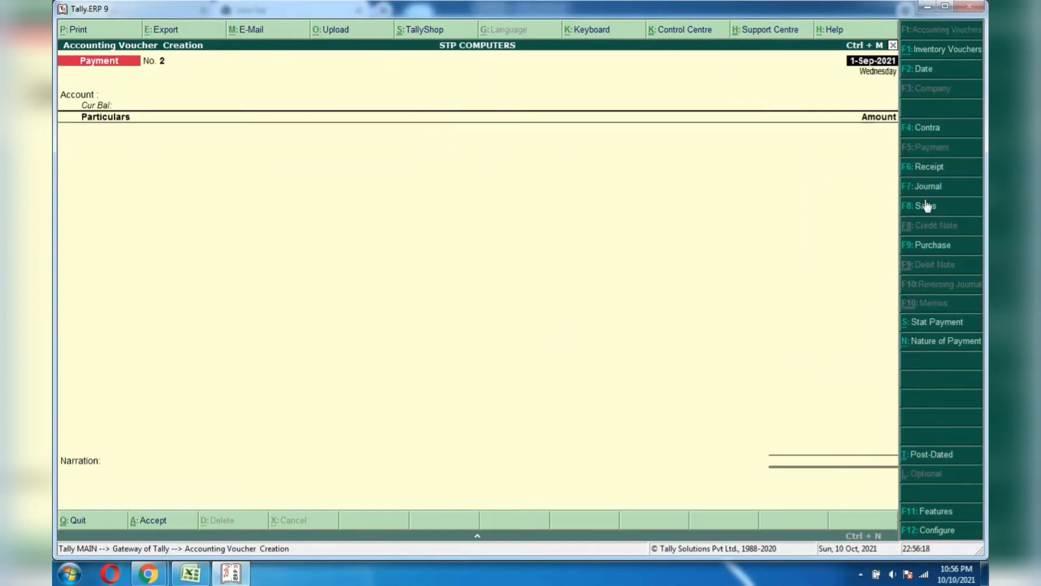
pyautogui.click(927, 245)
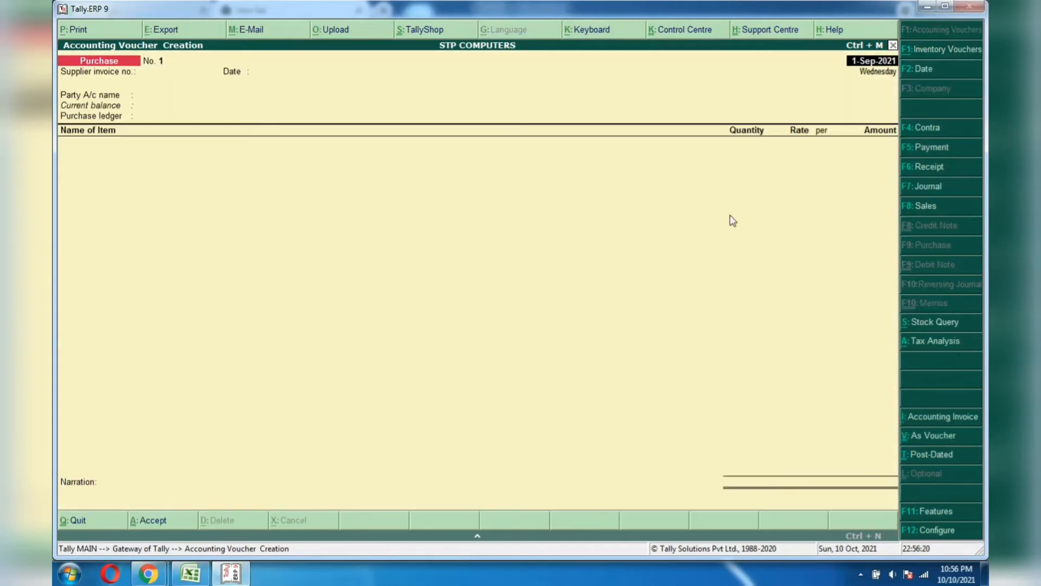
# Set the purchase voucher's date to 2-Sep-2021 and leave the supplier invoice number and date blank.
pyautogui.press('Return')
pyautogui.press('Return')
pyautogui.press('Return')
pyautogui.press('Return')
pyautogui.press('Return')
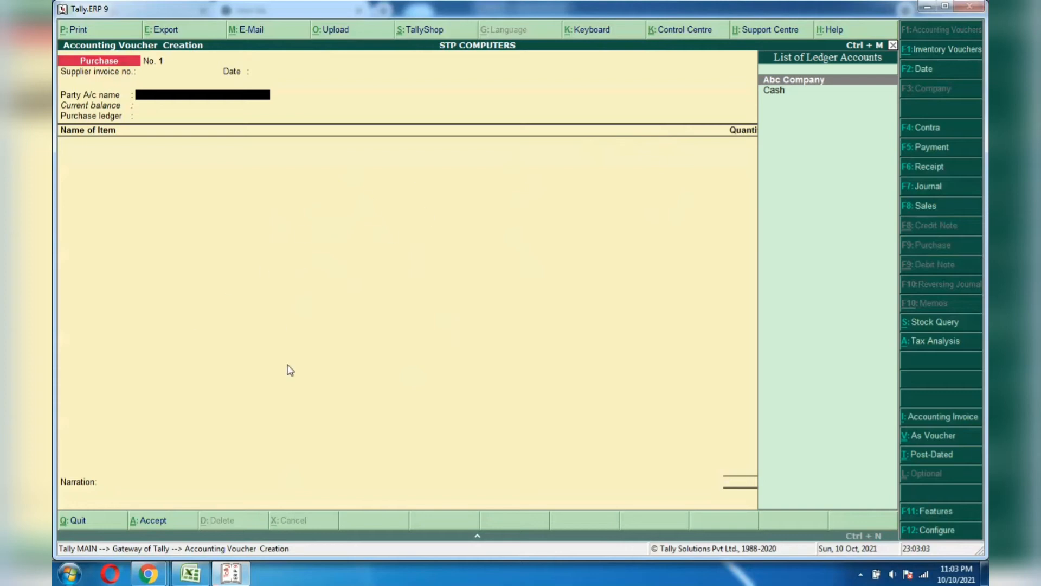
# Switch the purchase voucher to accounting invoice mode and leave the supplier invoice number blank.
pyautogui.click(946, 417)
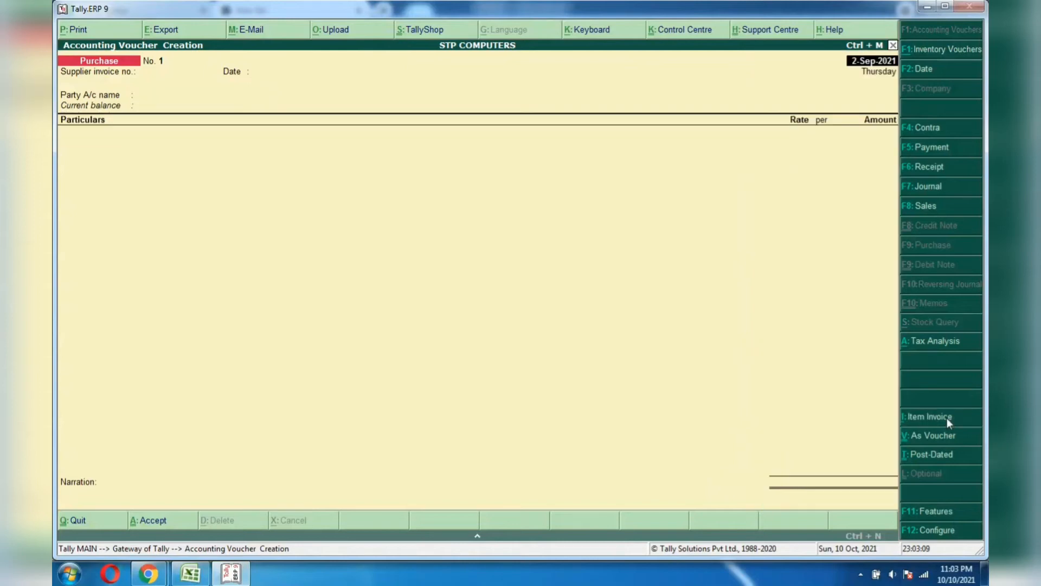
pyautogui.press('Return')
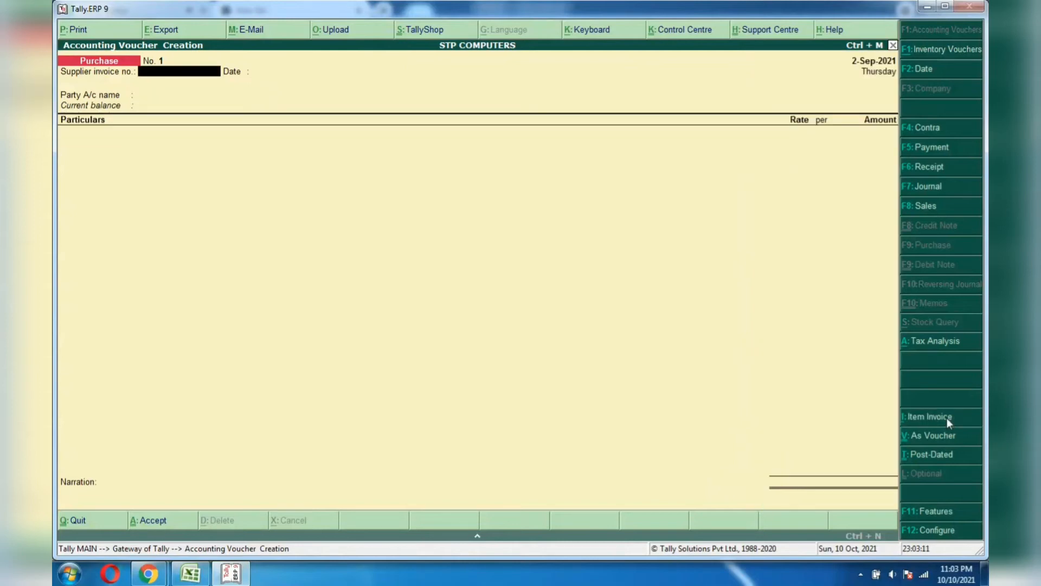
pyautogui.press('Return')
# Examine the Purchase Invoice Configuration options for accounting invoice mode and accept them as they are.
pyautogui.press('F12')
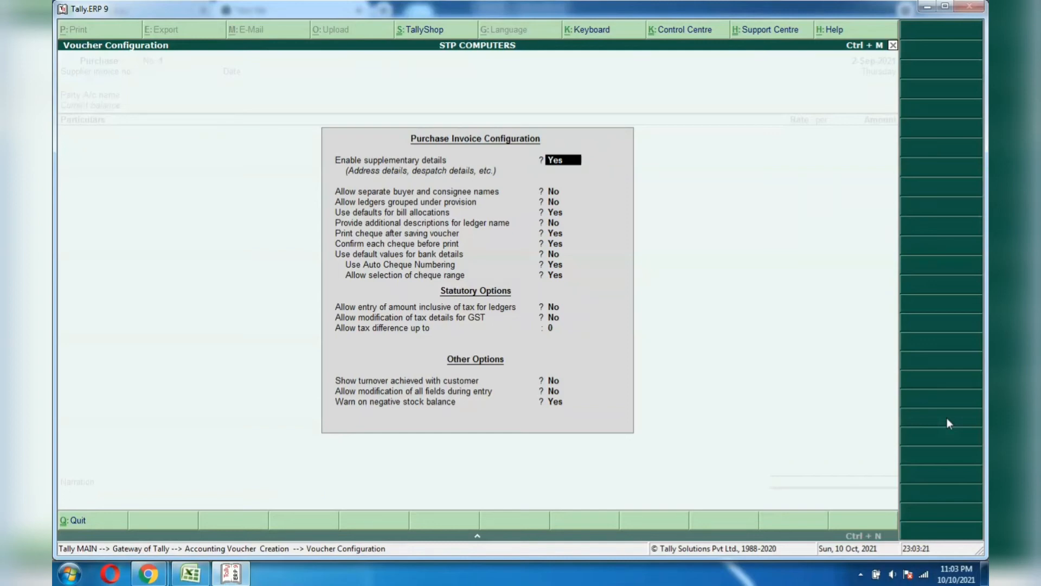
pyautogui.press('Return')
pyautogui.press('Return')
pyautogui.press('Return')
pyautogui.press('Return')
pyautogui.press('Return')
pyautogui.press('Return')
pyautogui.press('Return')
pyautogui.press('Return')
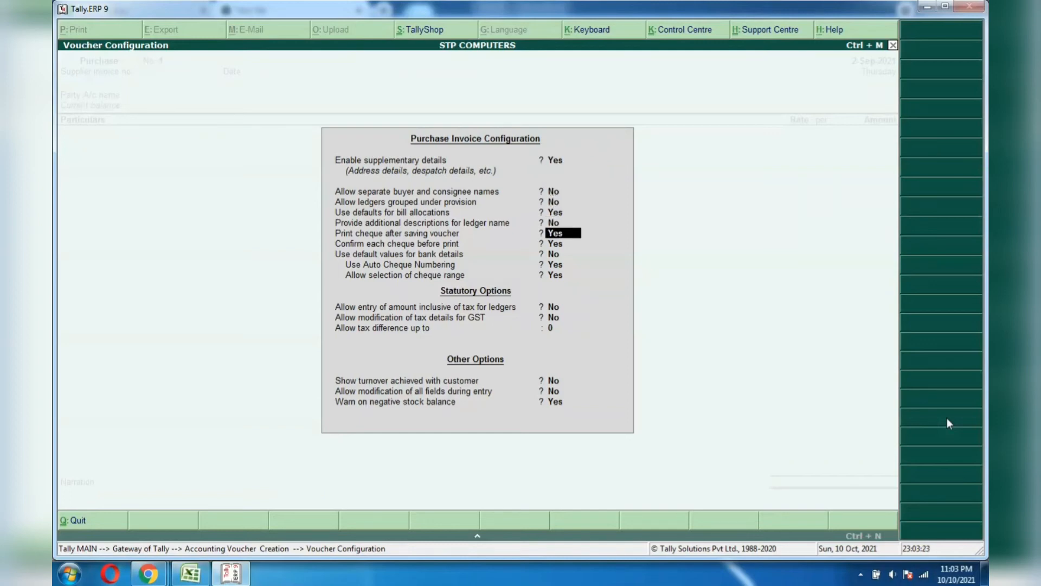
pyautogui.hotkey('ctrl', 'a')
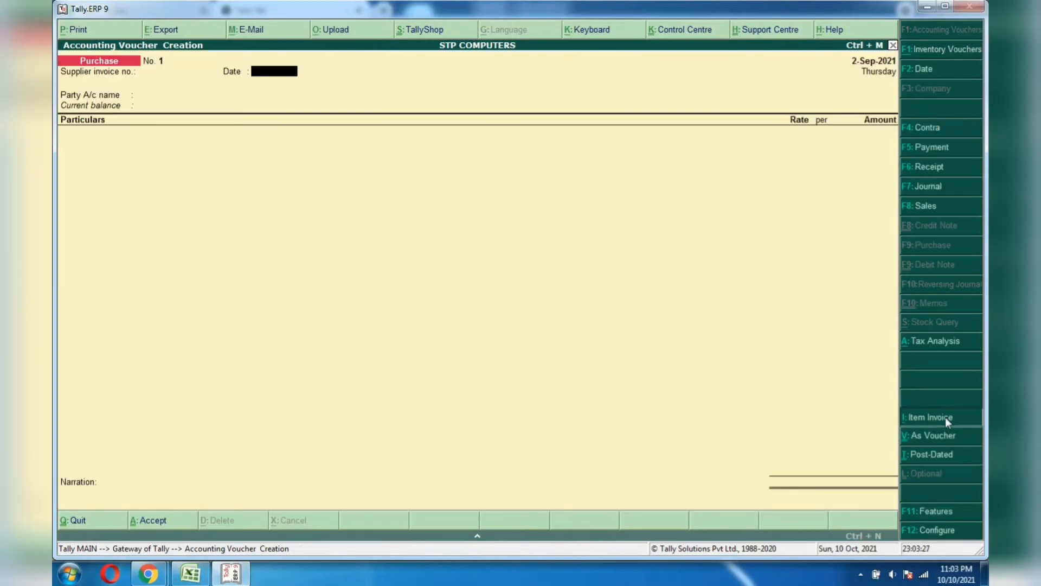
# Switch the purchase voucher back to item invoice mode and open its advanced configuration.
pyautogui.click(946, 418)
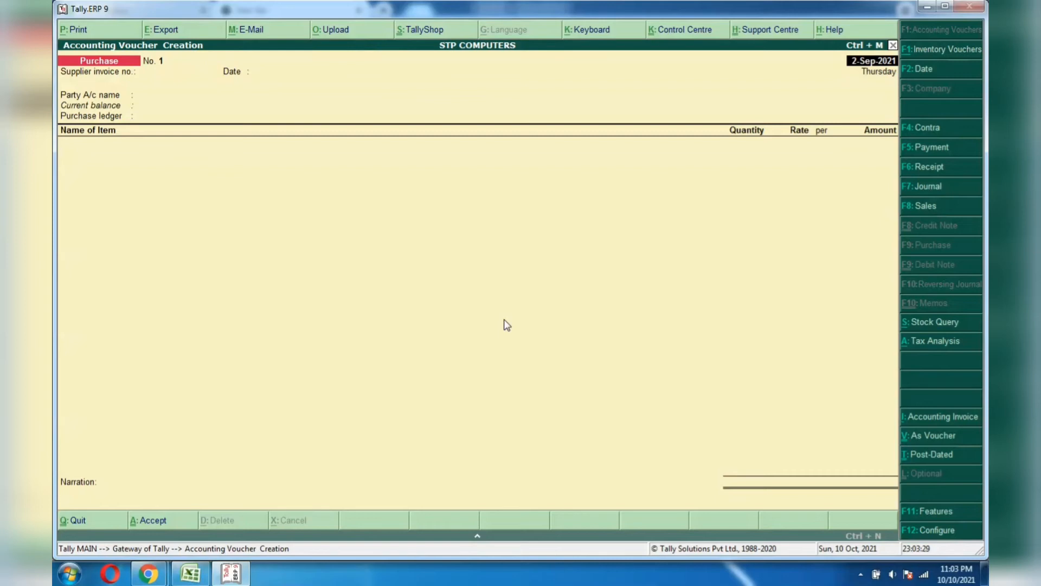
pyautogui.press('F12')
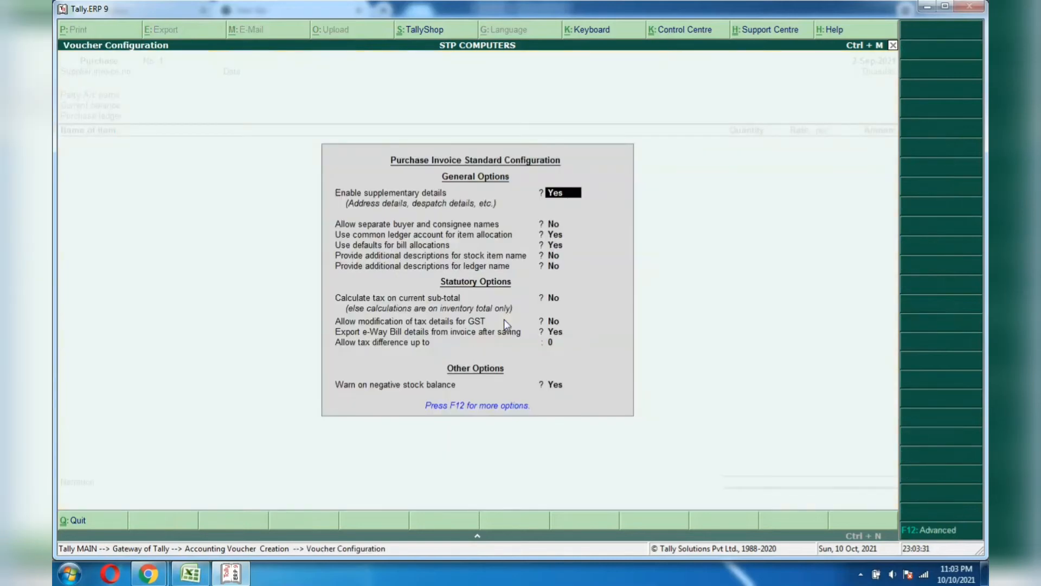
pyautogui.press('F12')
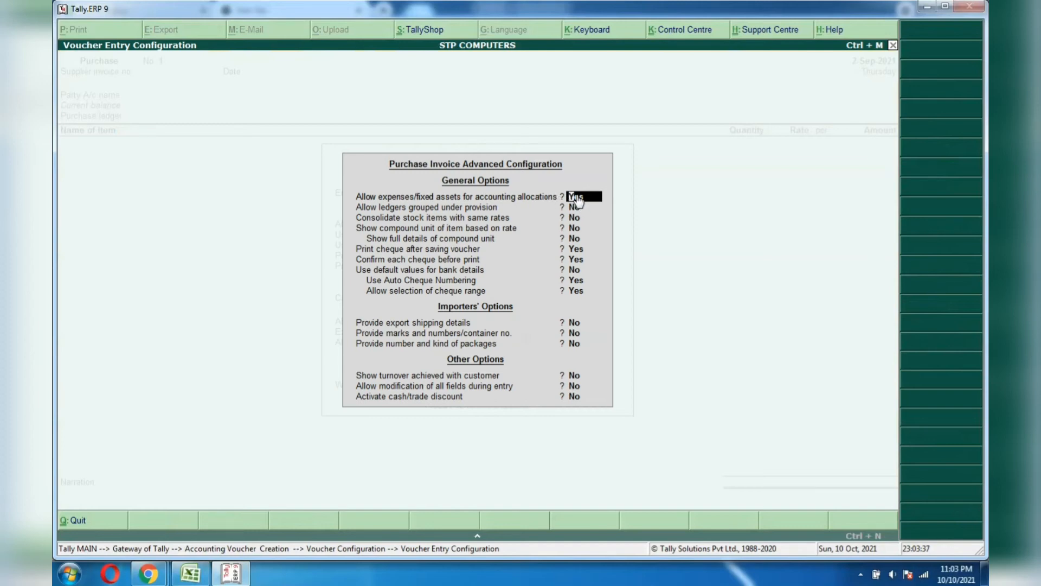
# Examine the Purchase Invoice Advanced Configuration, especially whether expenses/fixed assets are allowed for accounting allocations, and close it.
pyautogui.press('Return')
pyautogui.press('Return')
pyautogui.press('Return')
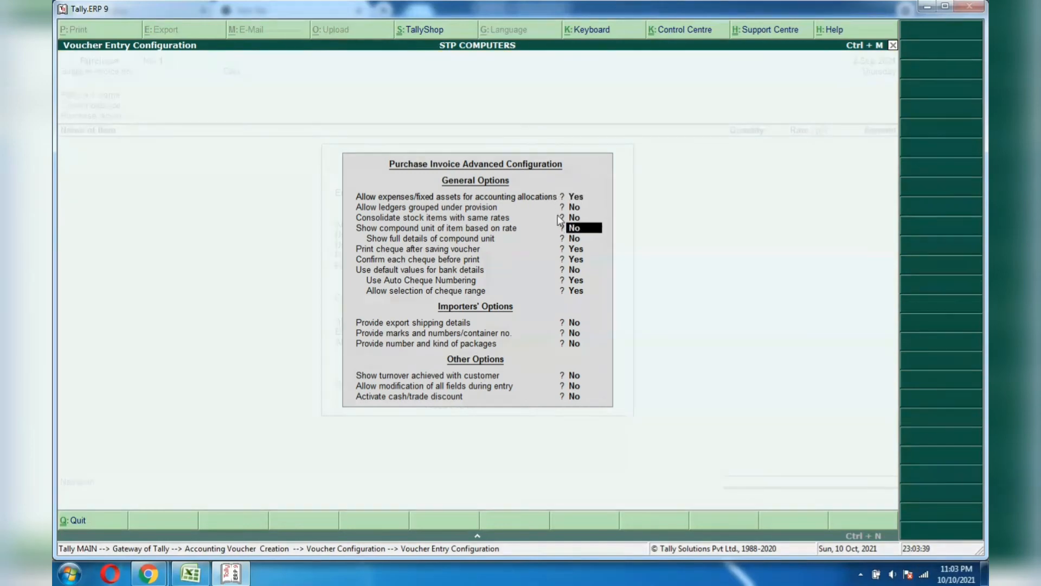
pyautogui.press('Return')
pyautogui.press('Return')
pyautogui.press('Return')
pyautogui.press('Return')
pyautogui.press('Return')
pyautogui.press('Return')
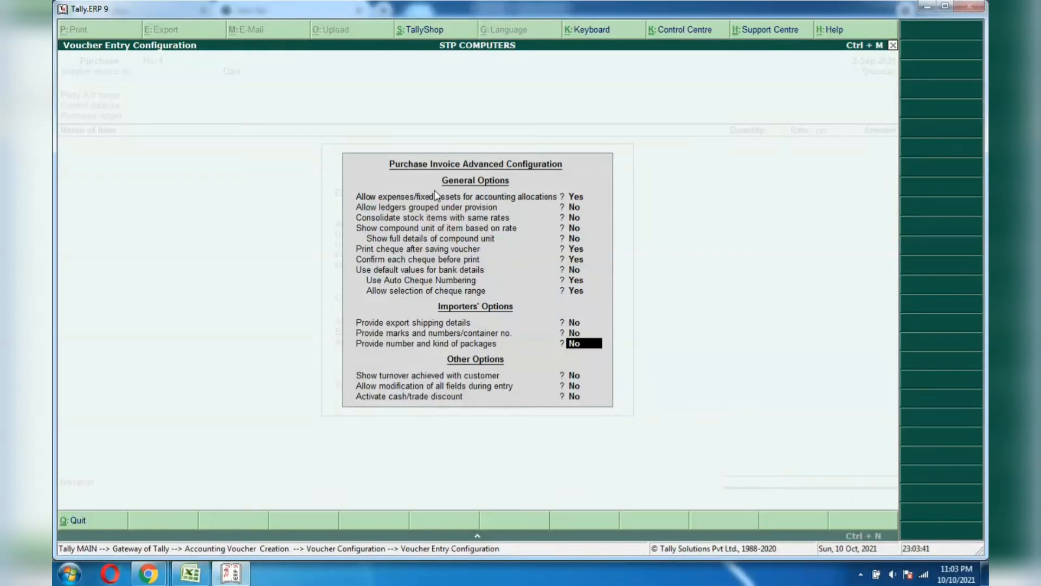
pyautogui.click(582, 198)
pyautogui.press('Escape')
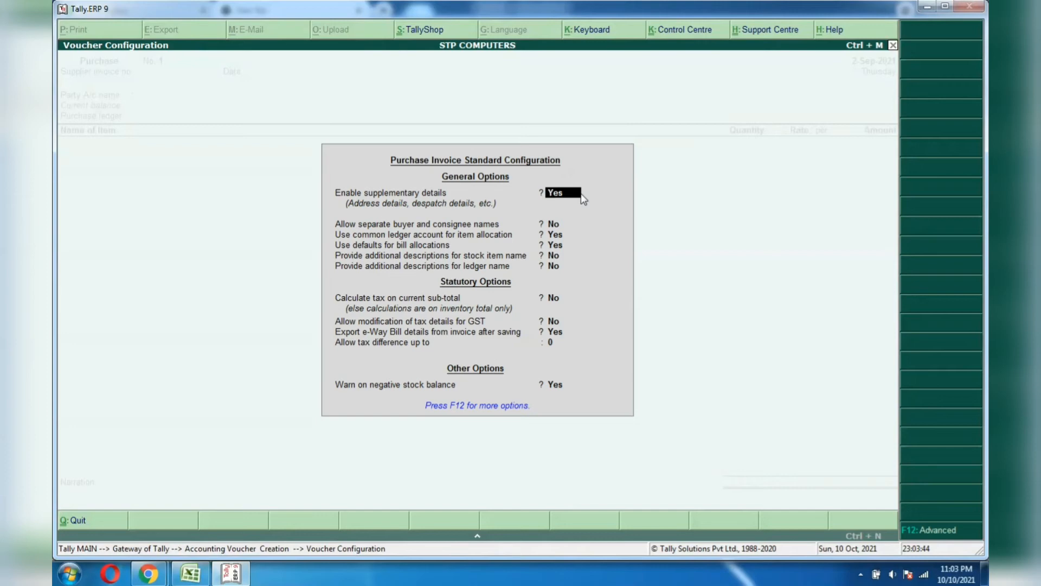
# Switch the purchase voucher to accounting invoice mode and enter 222 as the supplier invoice number.
pyautogui.press('Escape')
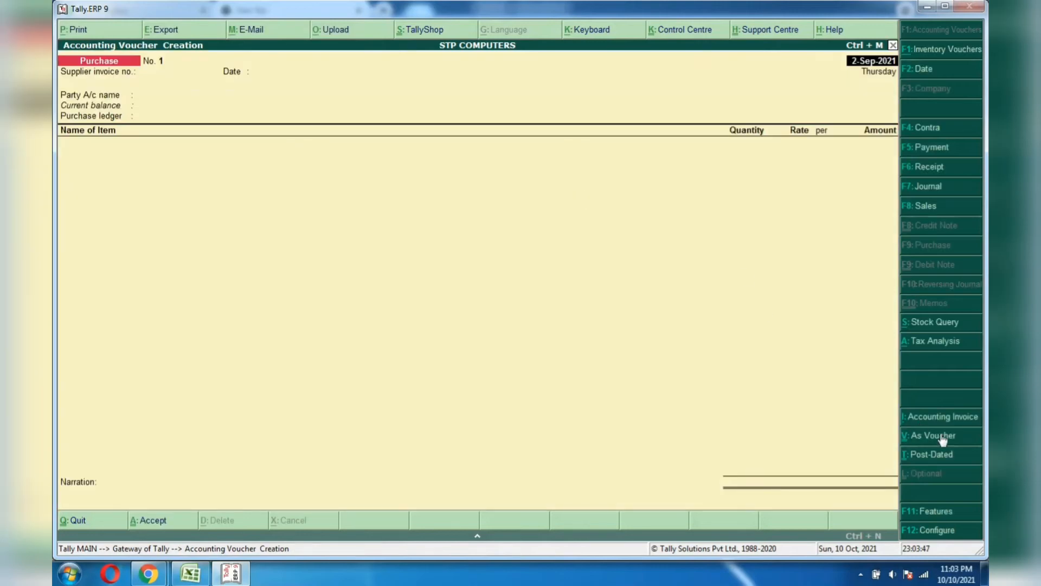
pyautogui.click(940, 418)
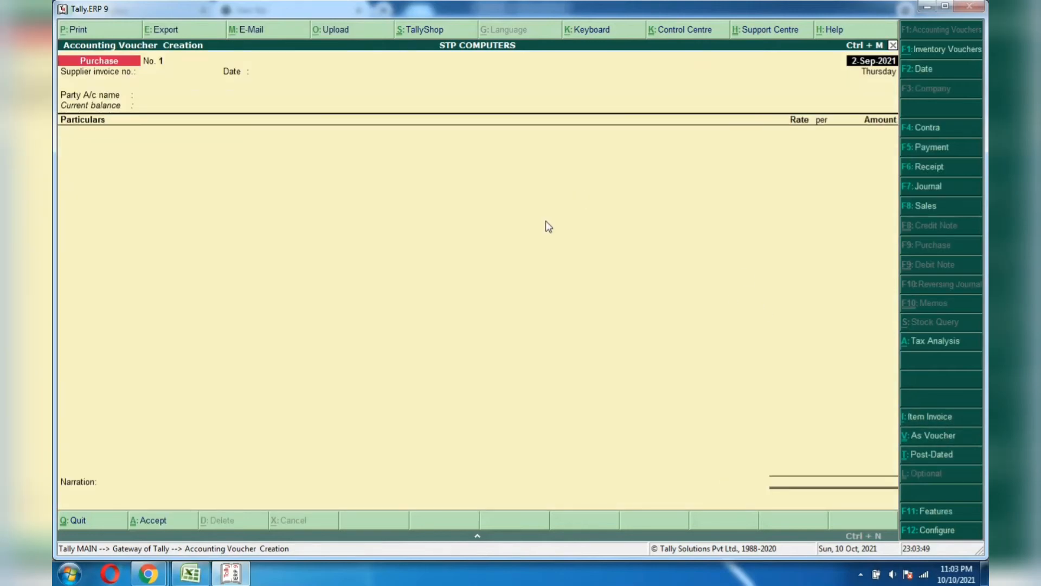
pyautogui.press('Return')
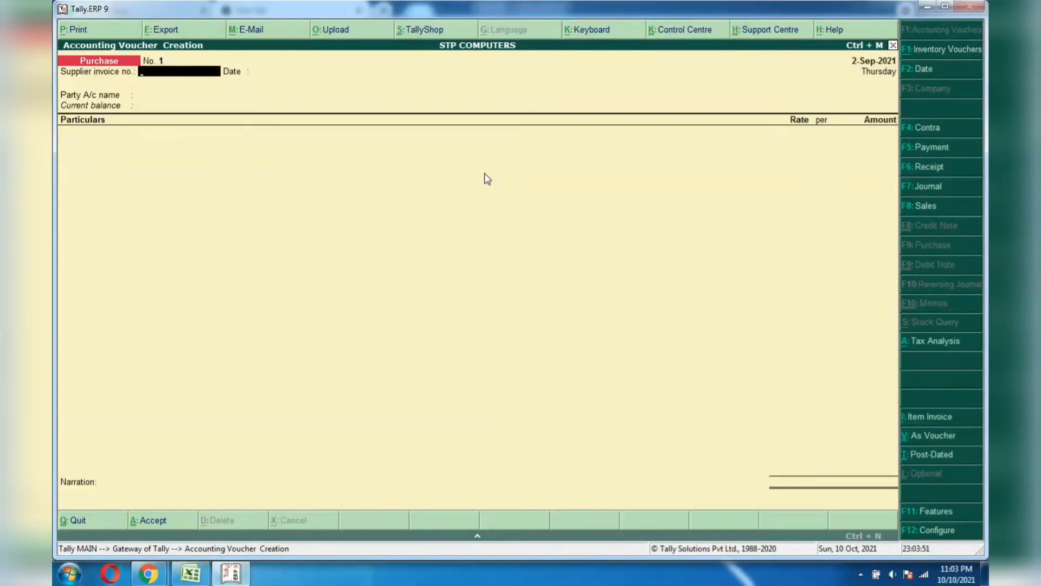
pyautogui.write('222')
pyautogui.press('Return')
pyautogui.press('Return')
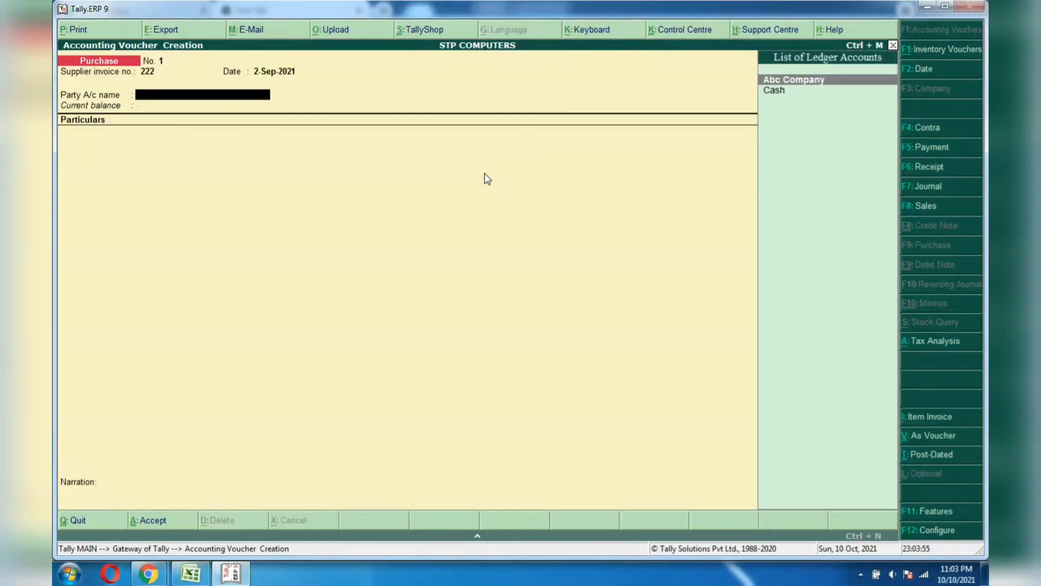
pyautogui.press('Down')
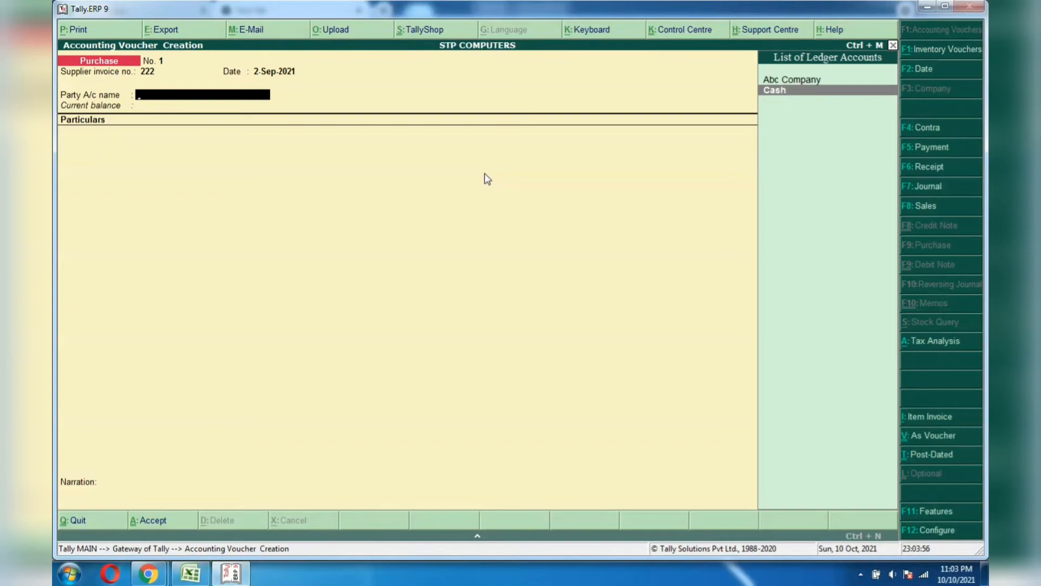
# Switch to the Excel transaction list and examine entry 4 for furniture and entry 5 for office computers.
pyautogui.hotkey('alt', 'Tab')
pyautogui.hotkey('alt', 'Tab')
pyautogui.hotkey('alt', 'Tab')
pyautogui.hotkey('alt', 'Tab')
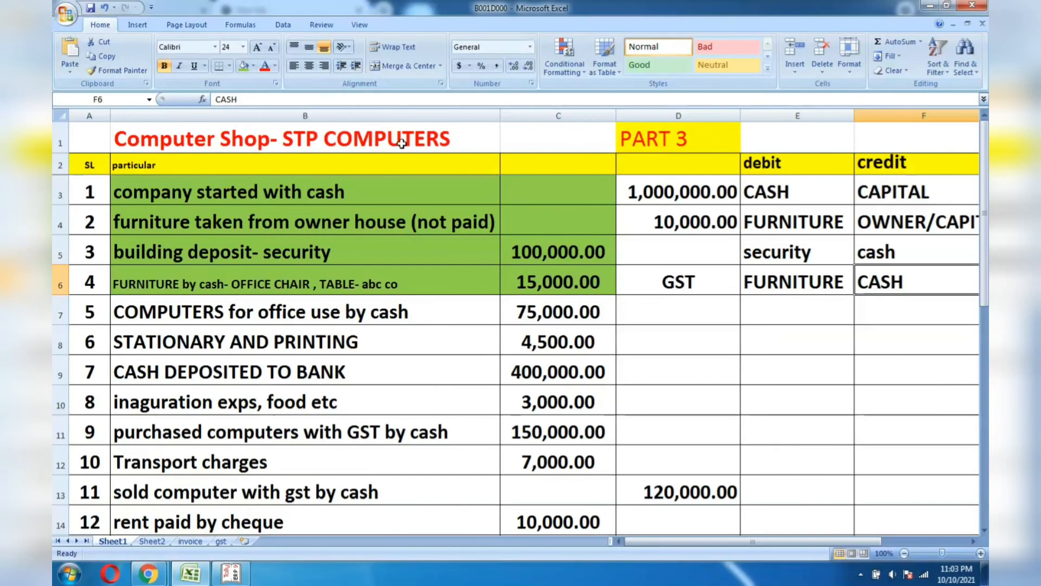
pyautogui.click(362, 271)
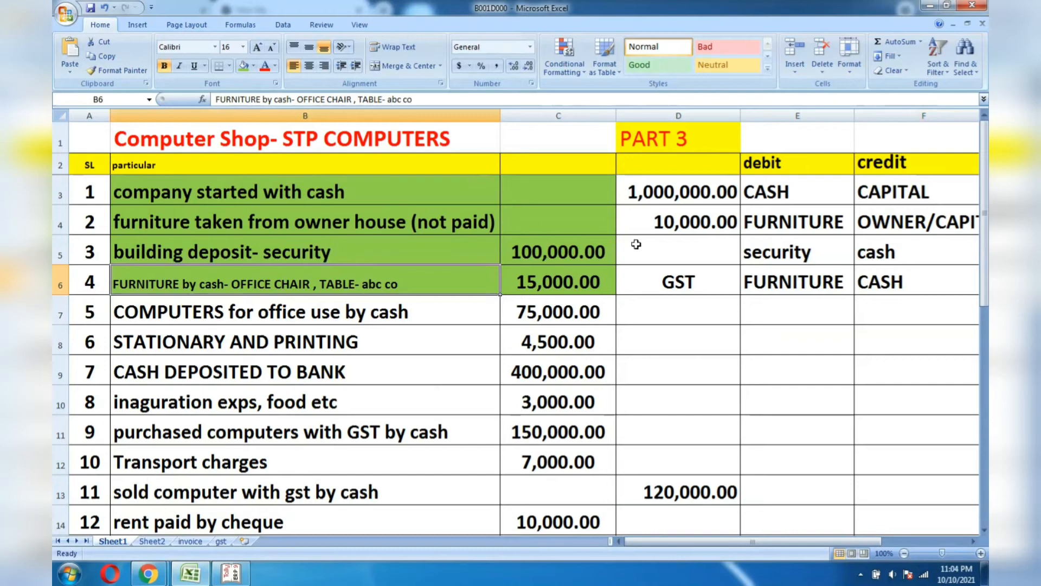
pyautogui.click(559, 313)
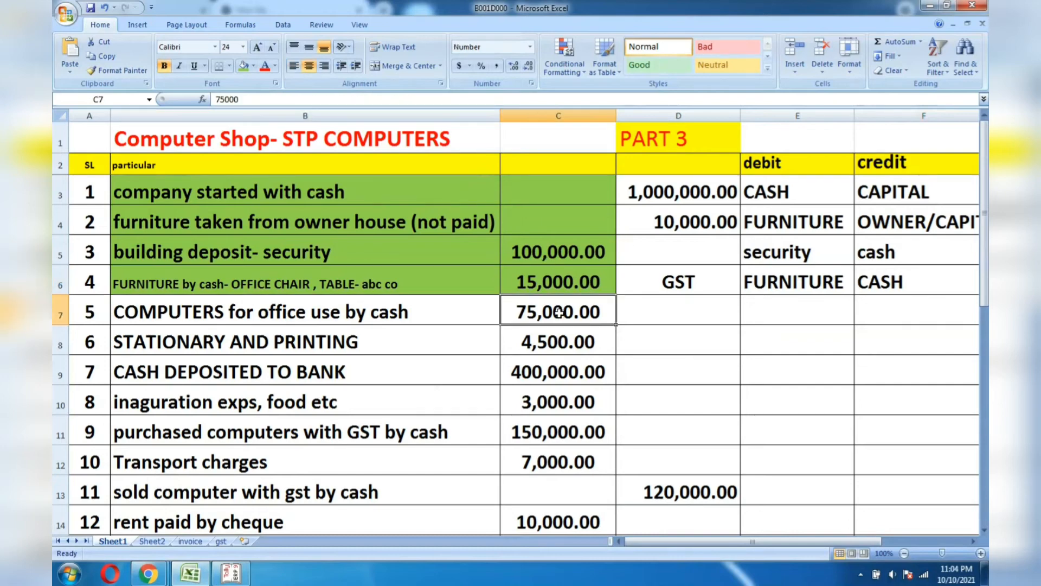
pyautogui.click(340, 310)
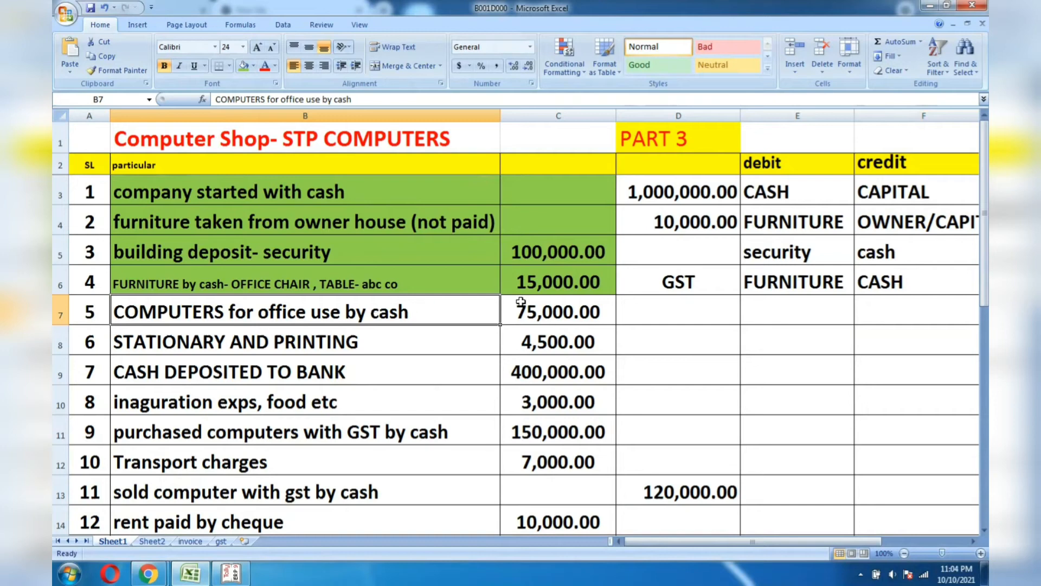
# Mark the office computers entry in row 7 as GST, with COMPUTER as debit and CASH as credit.
pyautogui.click(673, 307)
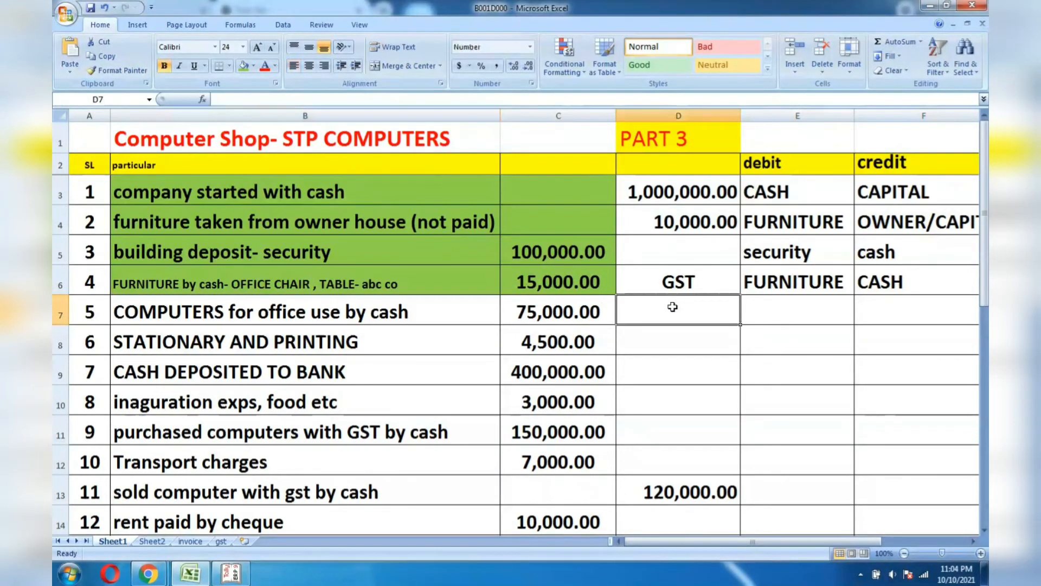
pyautogui.write('GST')
pyautogui.press('Tab')
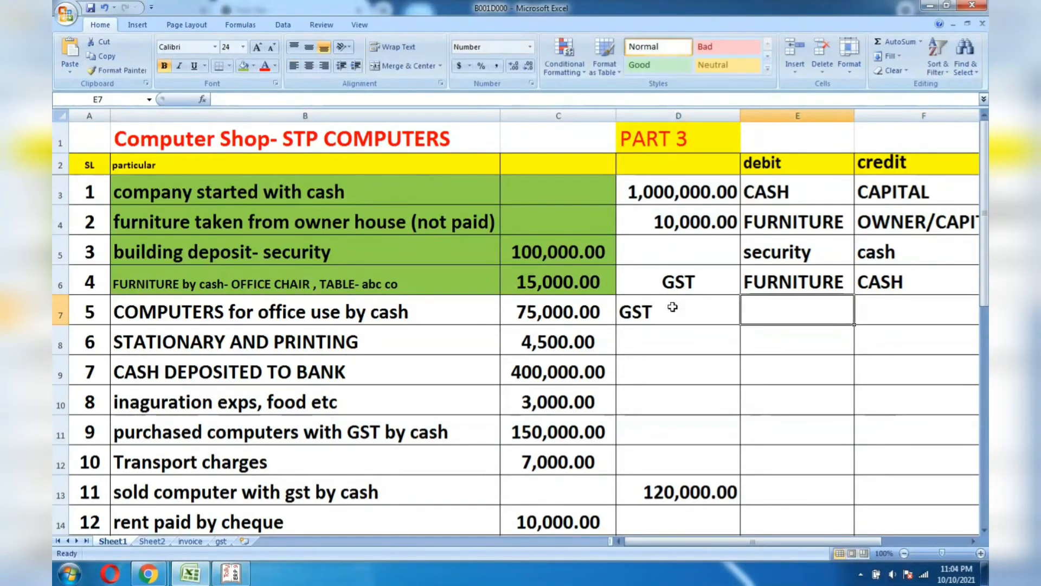
pyautogui.write('CO')
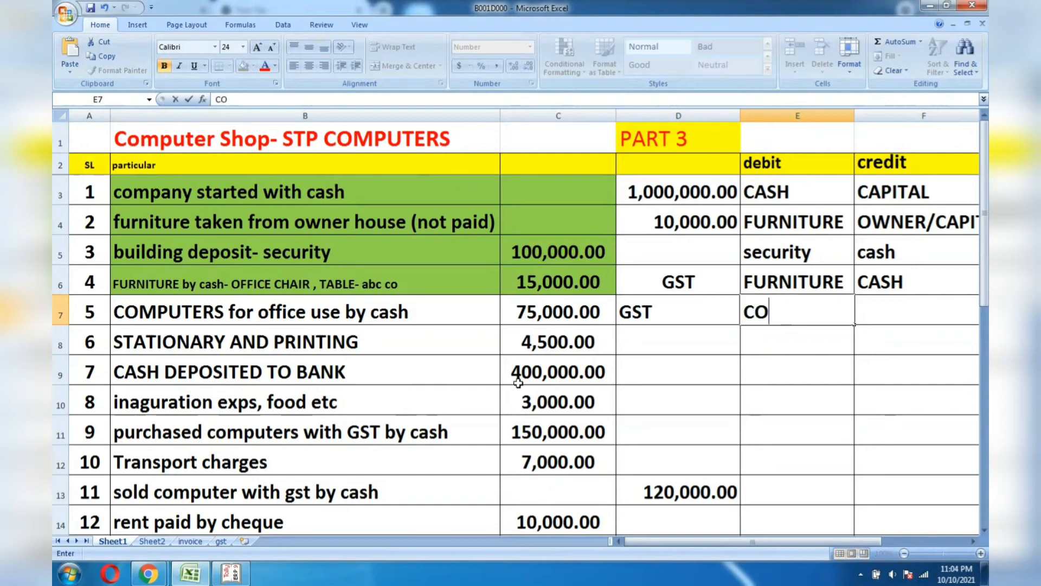
pyautogui.write('MPUTER')
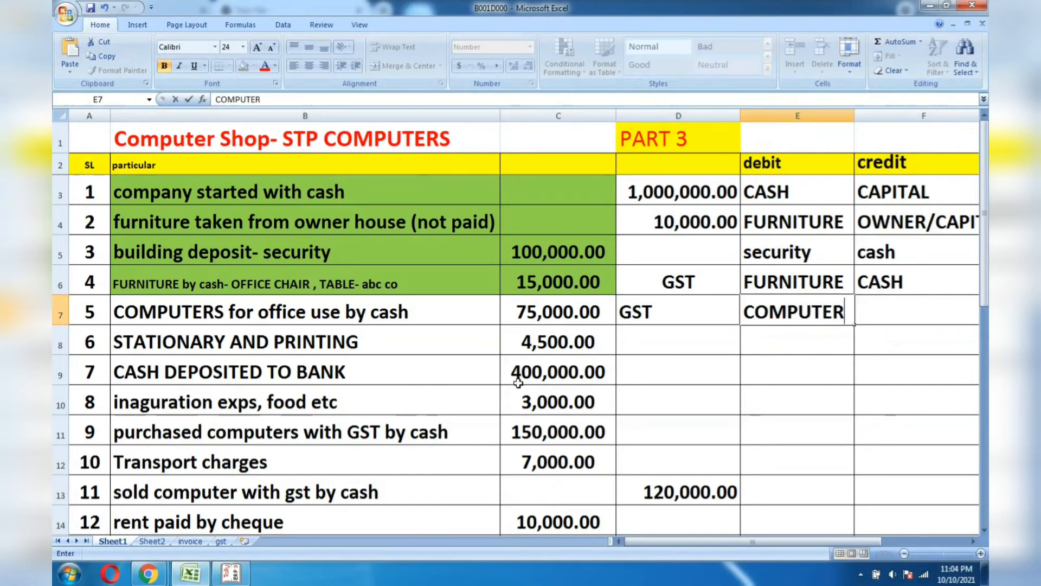
pyautogui.press('Tab')
pyautogui.write('CASH')
pyautogui.press('Tab')
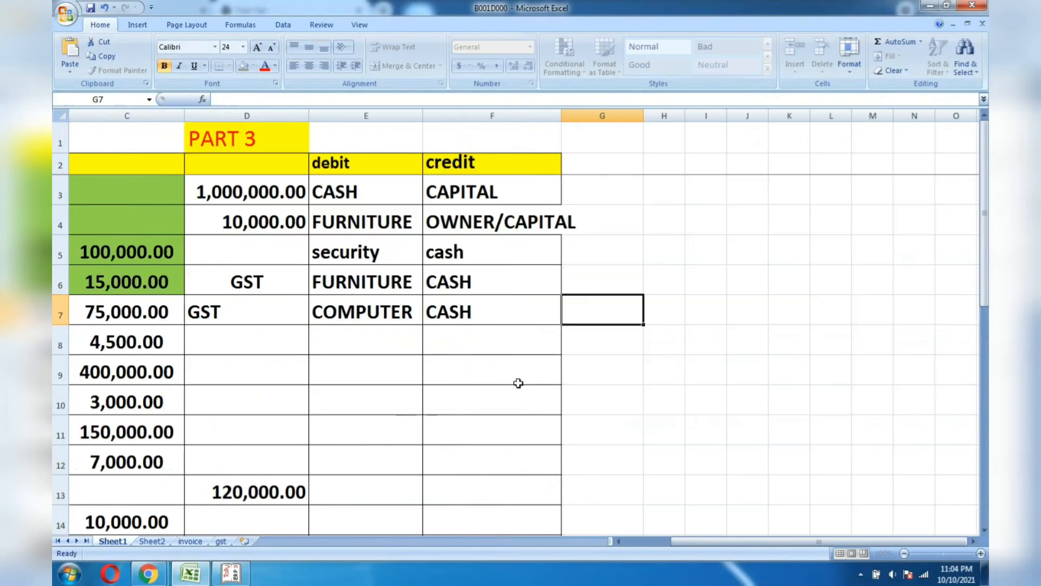
# Append "-Z CO" to the description of the office computers entry in cell B7.
pyautogui.press('Left')
pyautogui.press('Home')
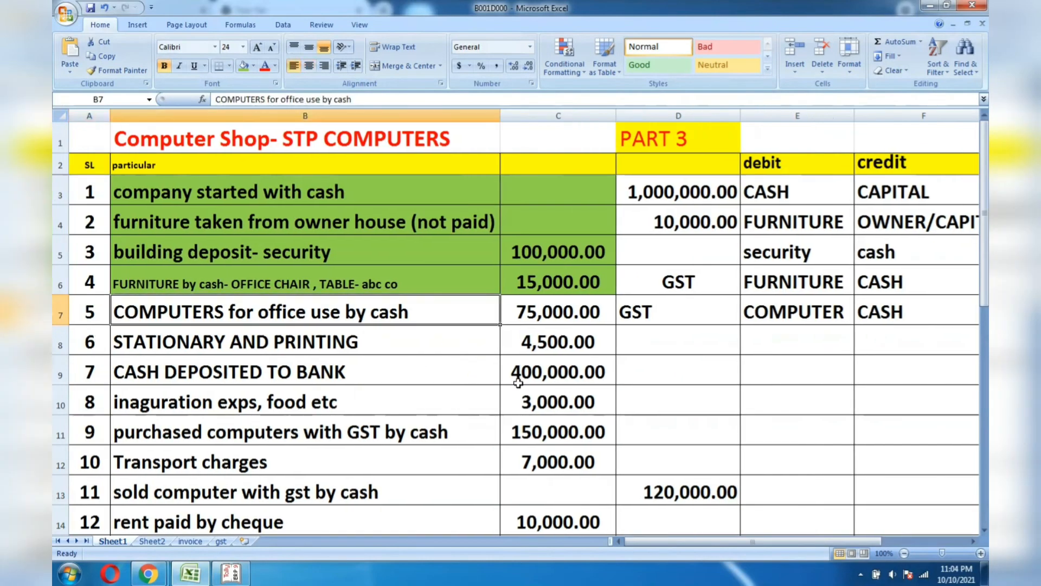
pyautogui.press('F2')
pyautogui.write('-')
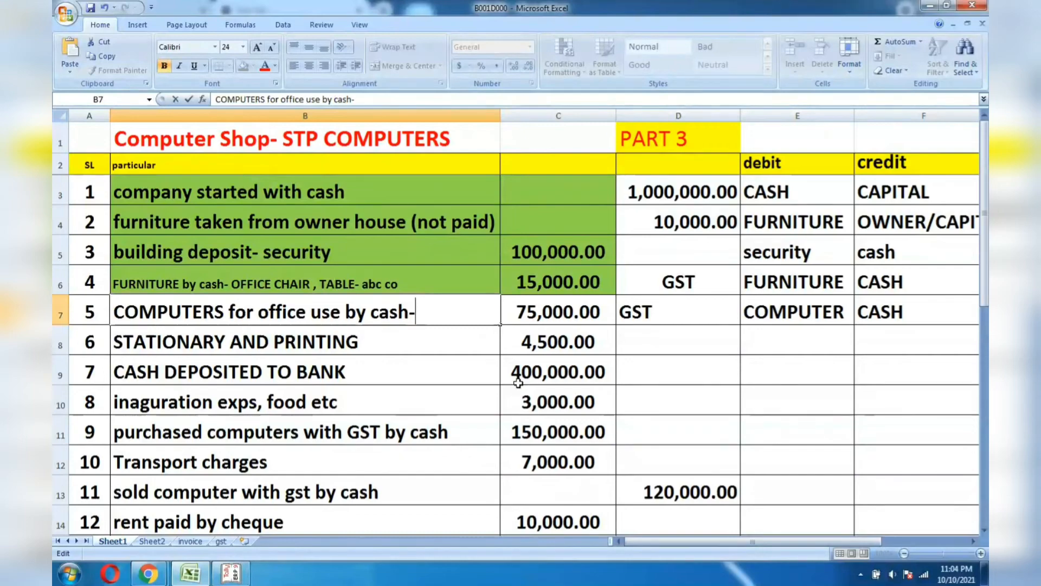
pyautogui.write('Z CO')
pyautogui.press('Tab')
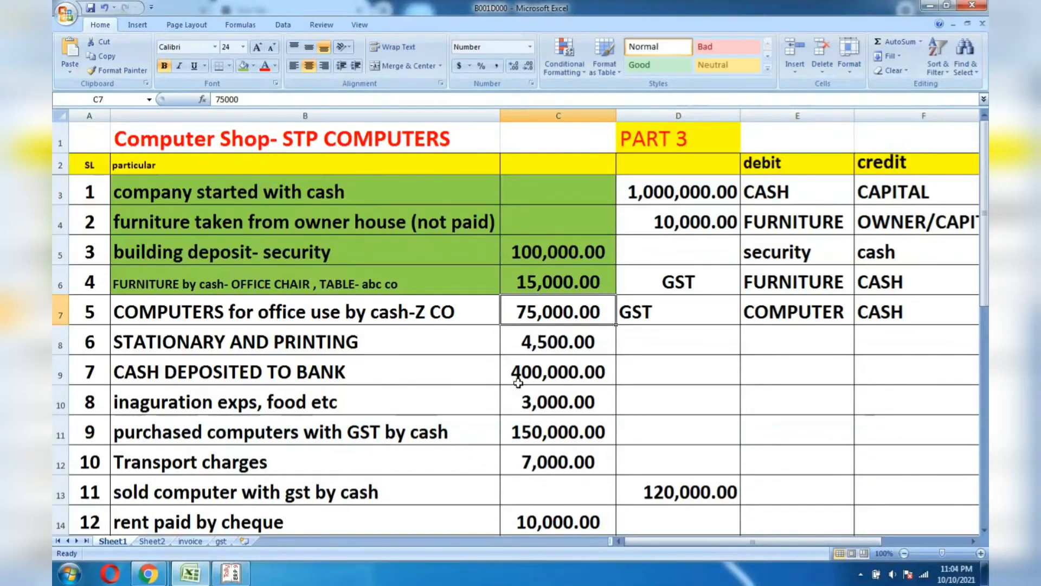
pyautogui.press('Down')
# Switch back to Tally.ERP 9 and quit the purchase voucher without saving, returning to the Gateway of Tally.
pyautogui.press('super')
pyautogui.press('super')
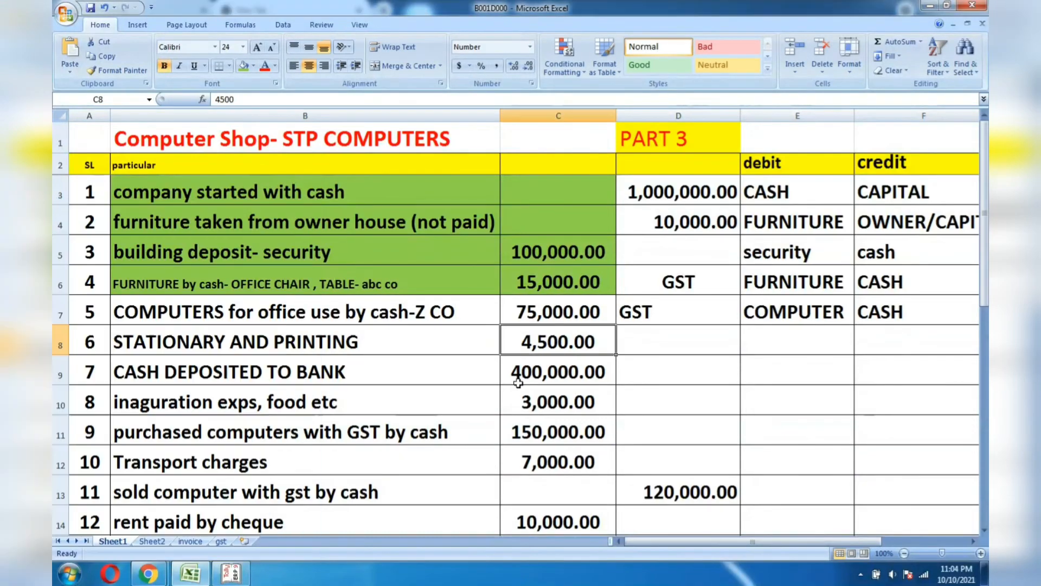
pyautogui.hotkey('alt', 'Tab')
pyautogui.hotkey('alt', 'Tab')
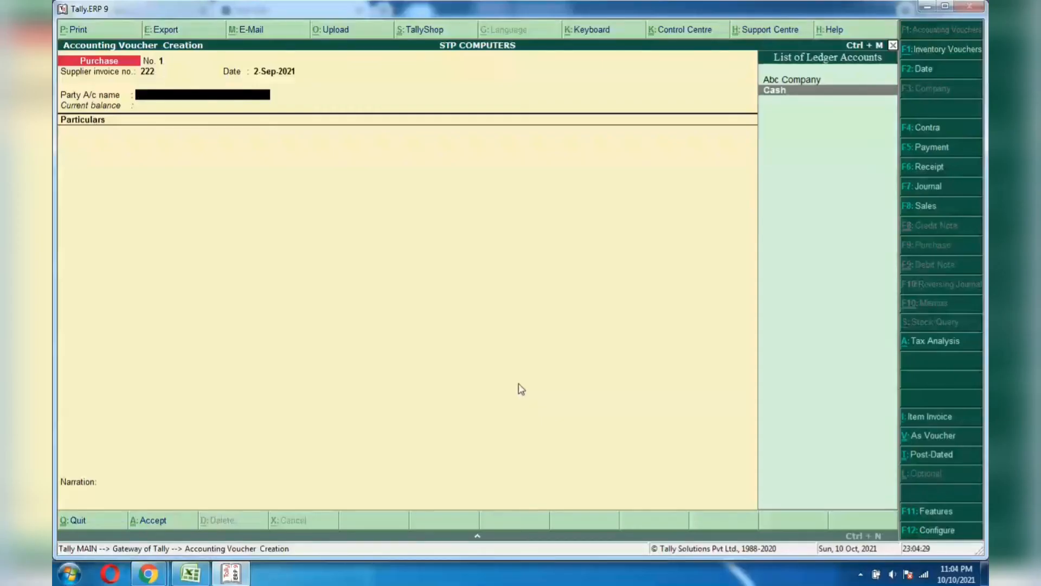
pyautogui.press('Escape')
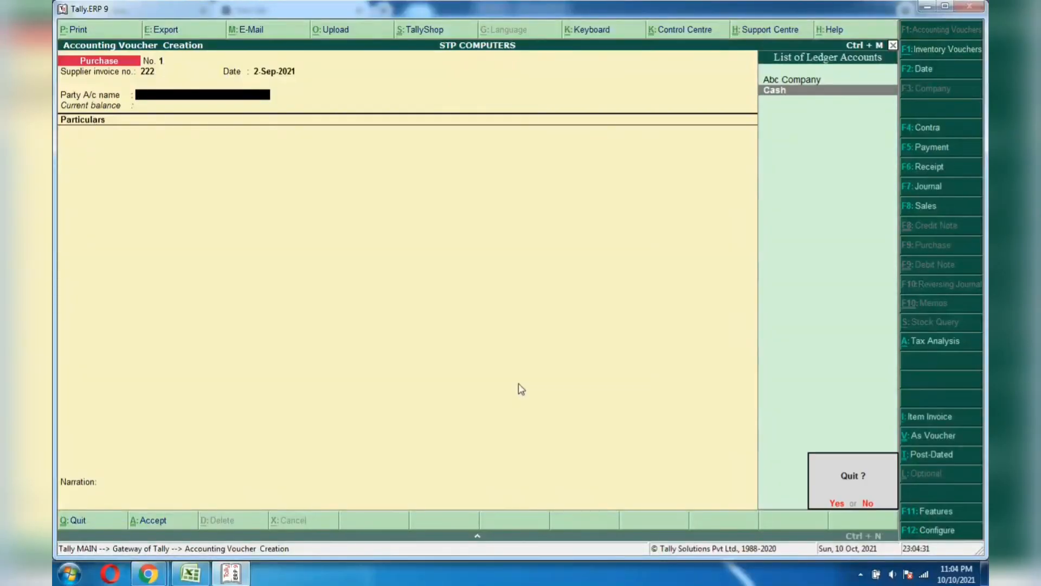
pyautogui.press('Return')
pyautogui.press('Escape')
pyautogui.press('Escape')
# Start creating a single ledger and name it Z COMPANY.
pyautogui.press('Down')
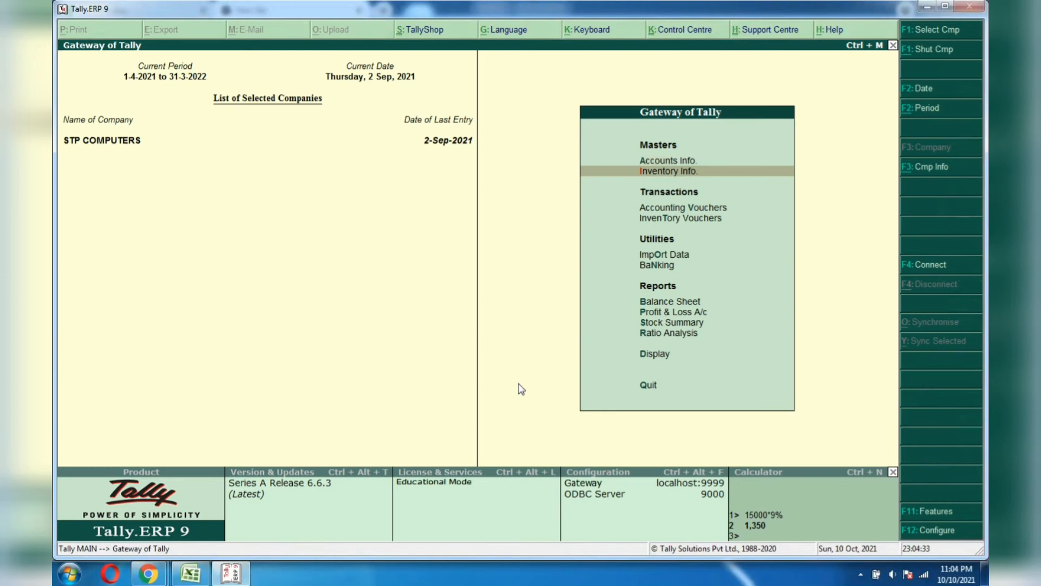
pyautogui.press('Down')
pyautogui.press('Up')
pyautogui.press('Down')
pyautogui.press('Up')
pyautogui.press('Up')
pyautogui.press('Return')
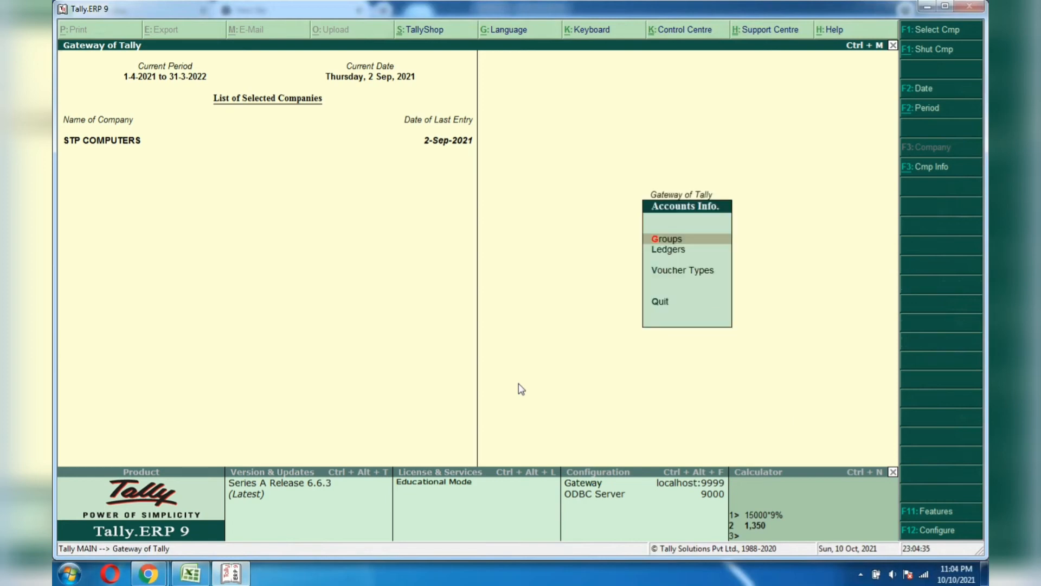
pyautogui.press('Down')
pyautogui.press('Return')
pyautogui.press('Down')
pyautogui.press('Down')
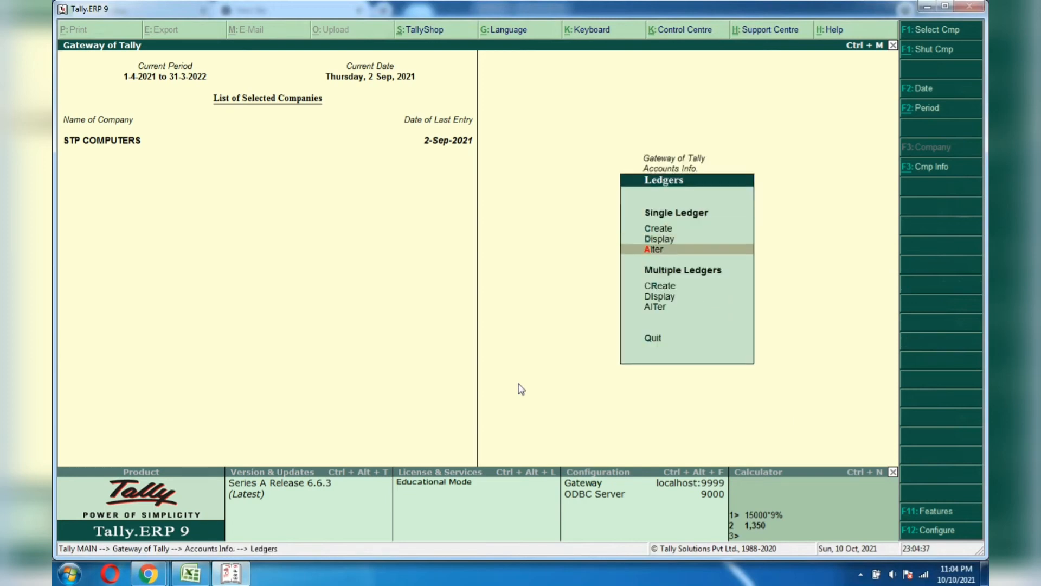
pyautogui.press('Down')
pyautogui.press('Up')
pyautogui.press('Up')
pyautogui.press('Return')
pyautogui.write('Z C')
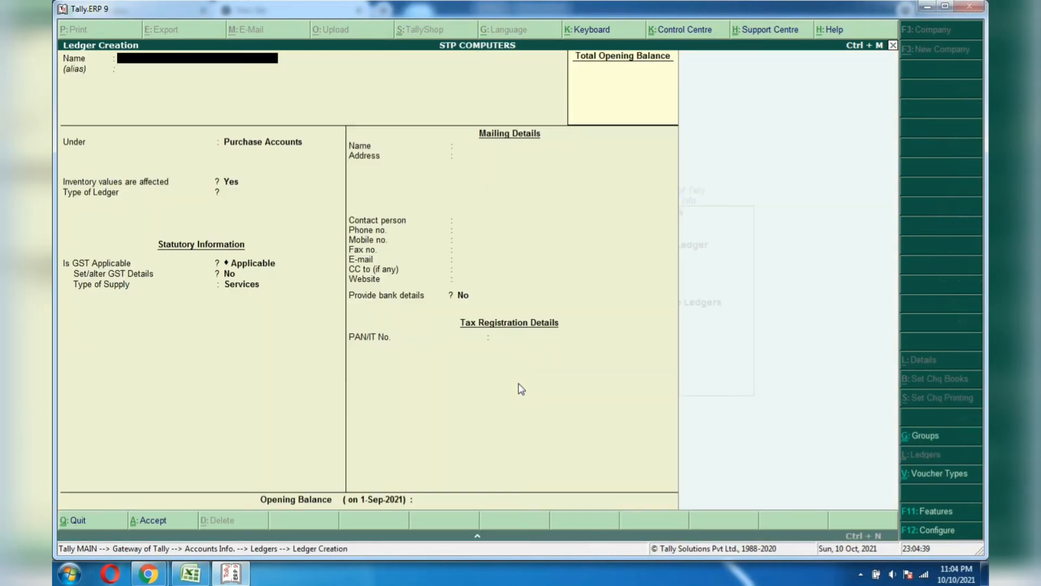
pyautogui.write('PANY')
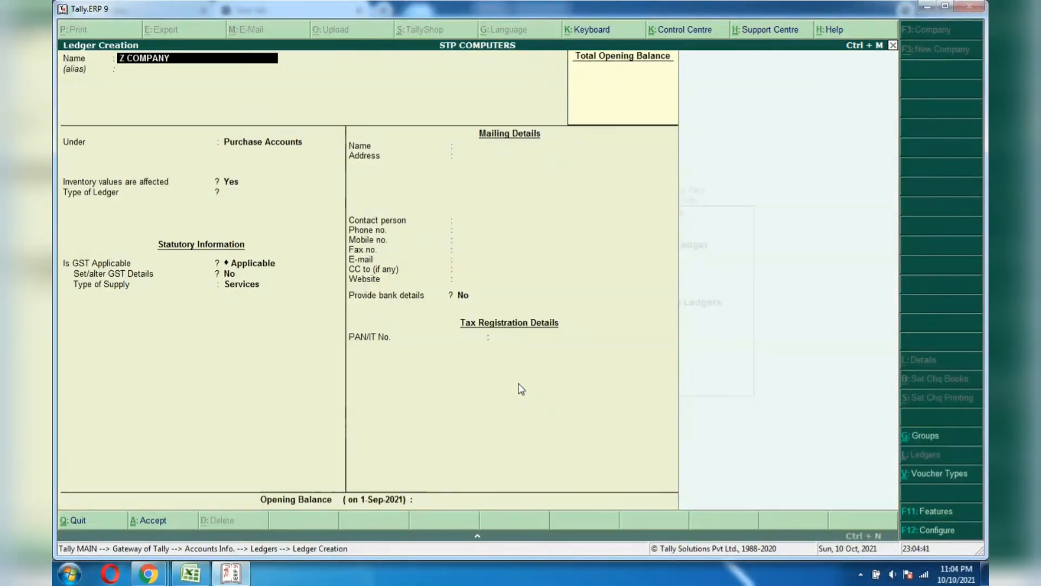
# Place the Z COMPANY ledger under Sundry Creditors, with bill-by-bill balances and inventory values both set to No.
pyautogui.press('Return')
pyautogui.press('Return')
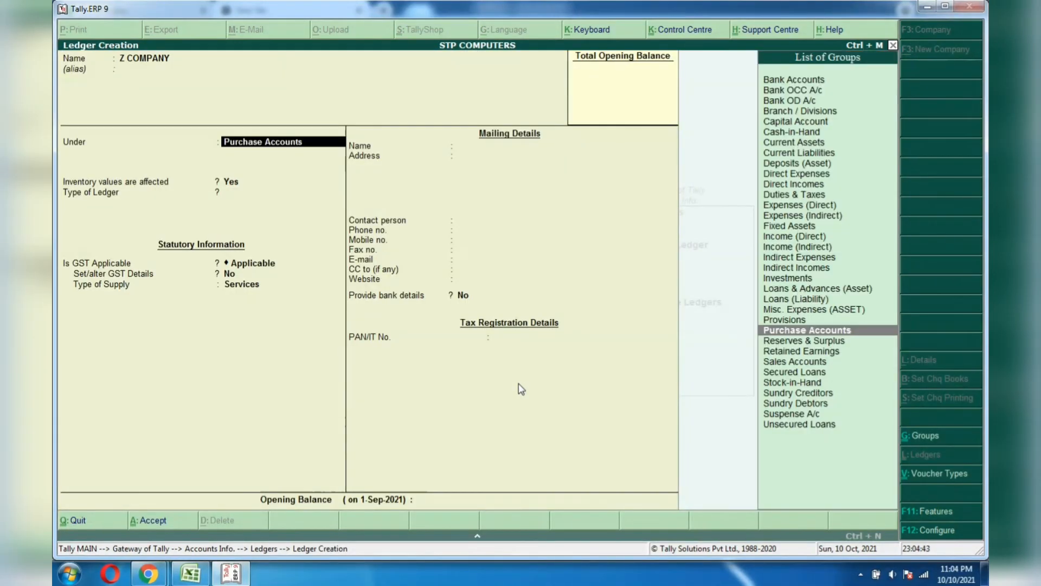
pyautogui.write('sund')
pyautogui.press('Return')
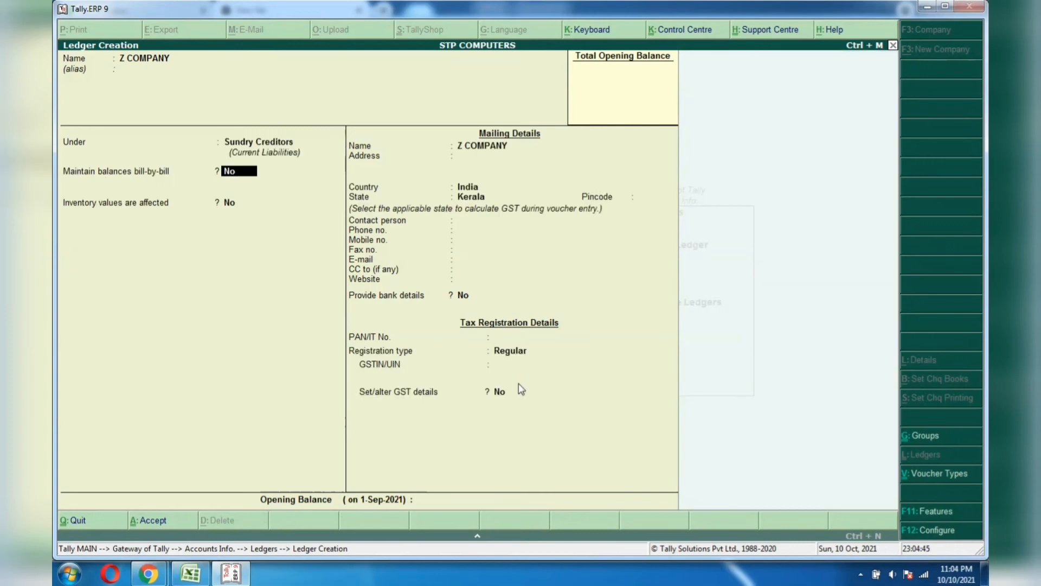
pyautogui.press('Return')
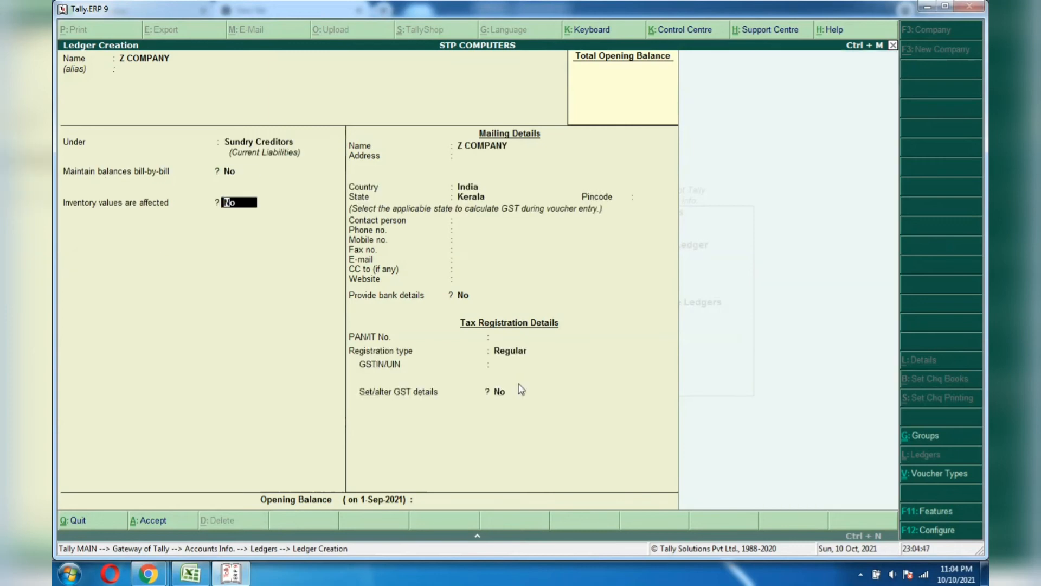
pyautogui.press('Return')
# Accept India and Kerala in the mailing details, leave the address, contact and PAN fields blank, and keep bank details at No.
pyautogui.press('Return')
pyautogui.press('Return')
pyautogui.press('Return')
pyautogui.press('Return')
pyautogui.press('BackSpace')
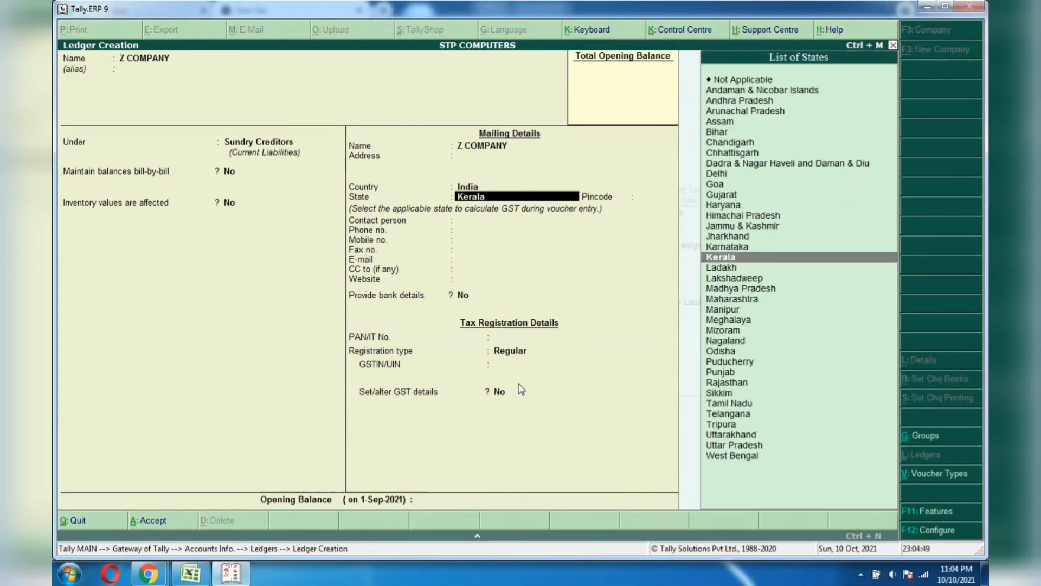
pyautogui.press('BackSpace')
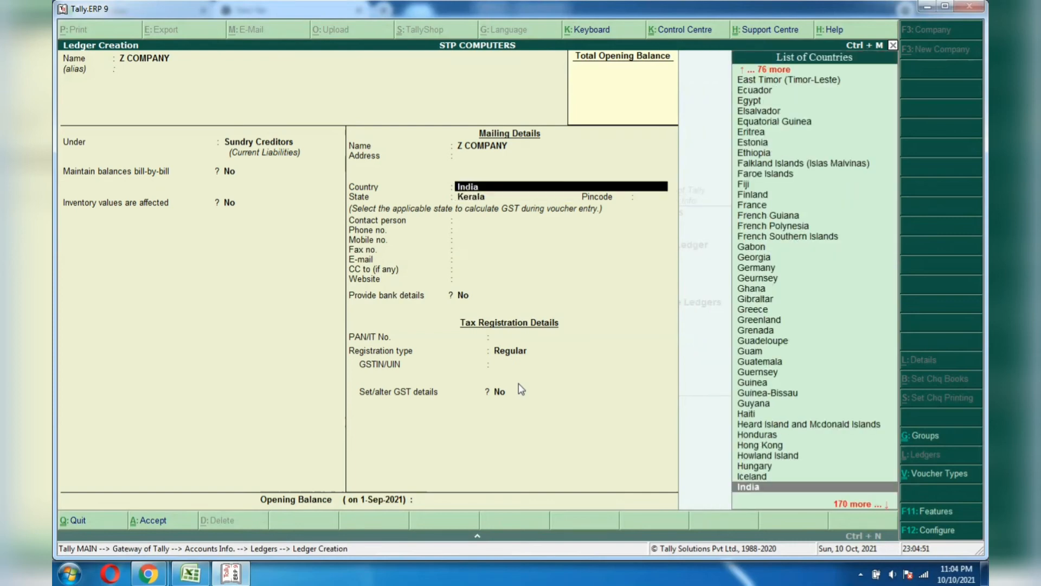
pyautogui.press('Return')
pyautogui.press('Return')
pyautogui.press('Return')
pyautogui.press('Return')
pyautogui.press('Return')
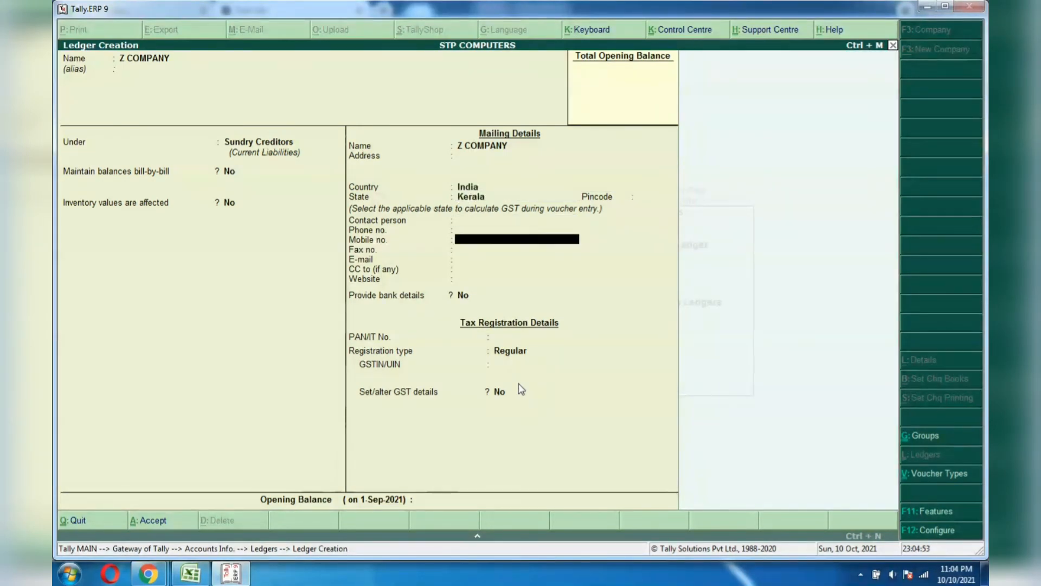
pyautogui.press('Return')
pyautogui.press('Return')
pyautogui.press('Return')
pyautogui.press('Return')
pyautogui.press('Return')
pyautogui.press('Return')
pyautogui.press('Return')
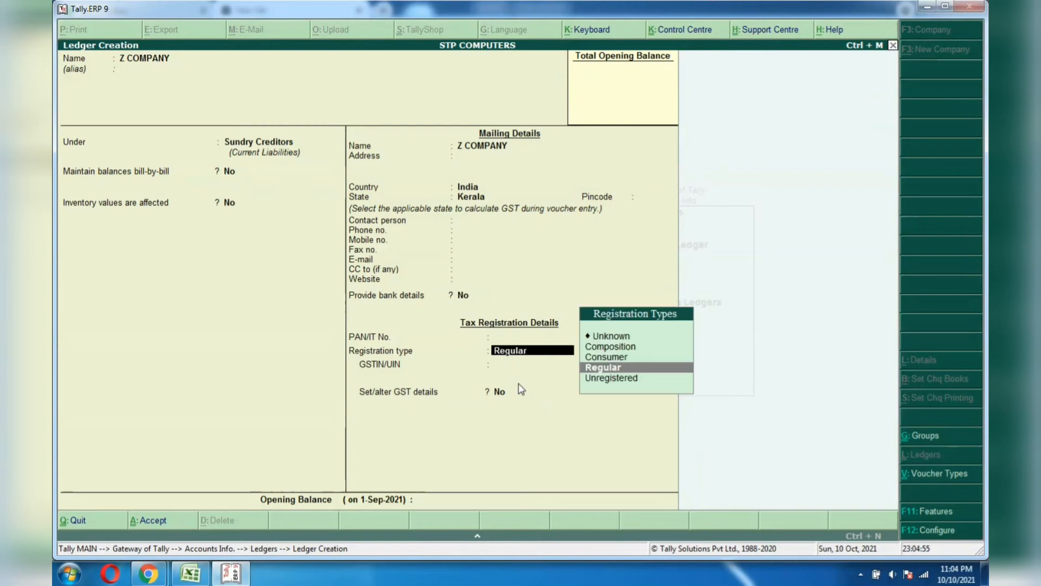
# Keep the registration type Regular, leave the GSTIN/UIN blank, and set Set/alter GST details to Yes.
pyautogui.press('Return')
pyautogui.press('Return')
pyautogui.press('Return')
pyautogui.press('y')
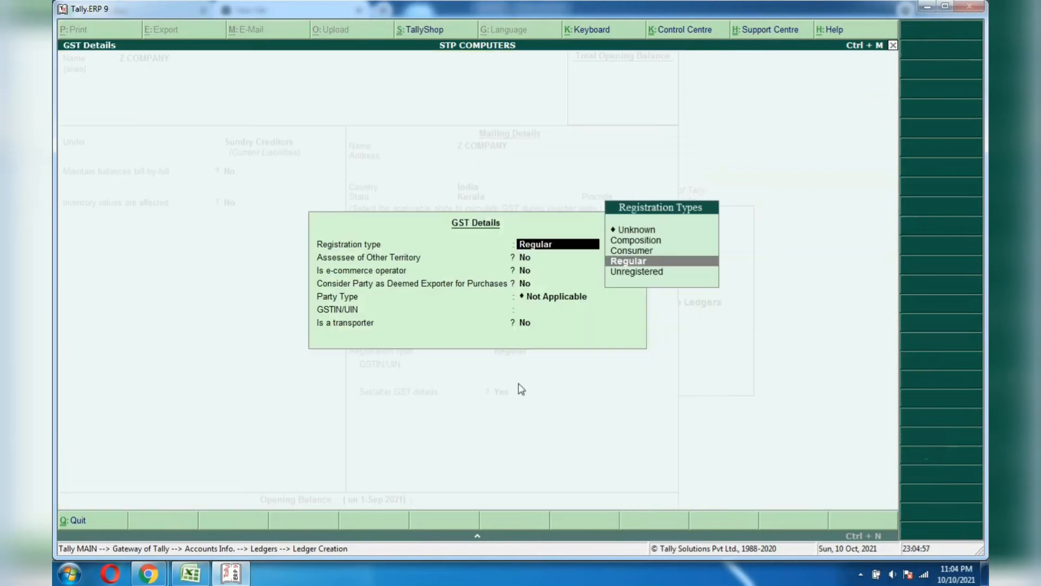
# Keep Z COMPANY's GST registration as Regular with party type Not Applicable, GSTIN/UIN blank and the remaining options at No, and save the ledger.
pyautogui.press('Return')
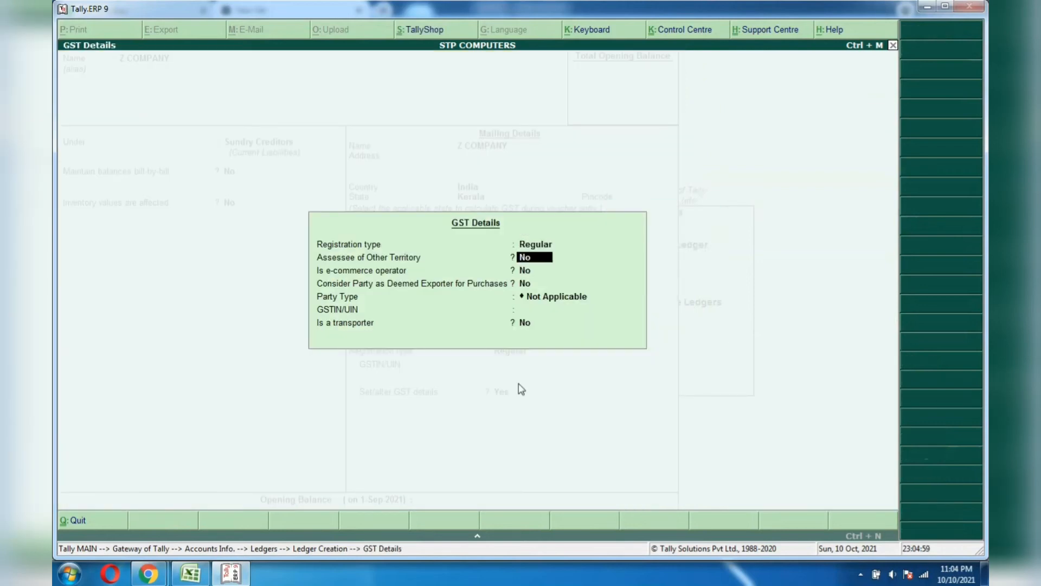
pyautogui.press('Return')
pyautogui.press('Return')
pyautogui.press('Return')
pyautogui.press('Return')
pyautogui.press('Return')
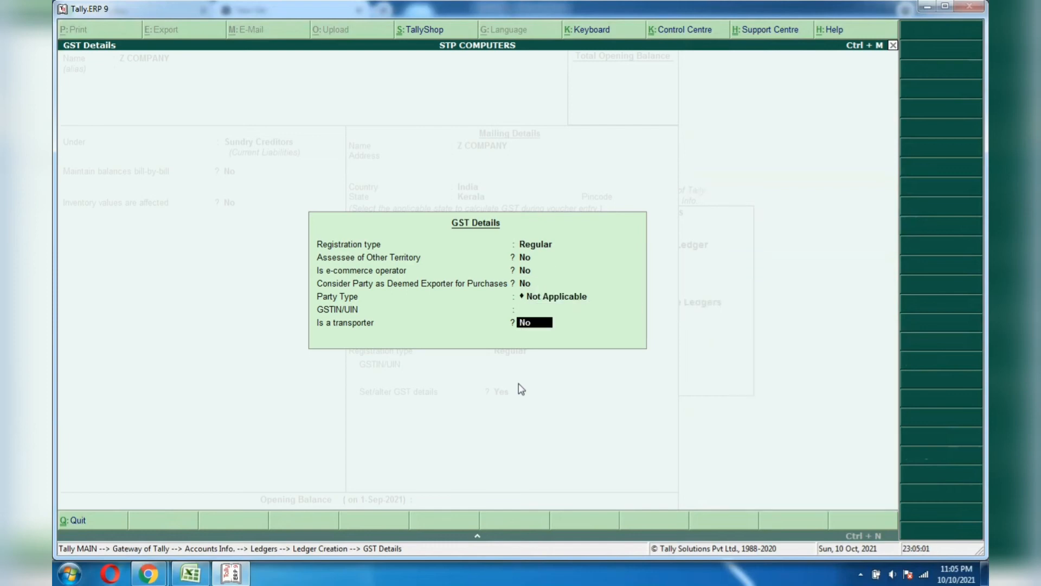
pyautogui.press('Return')
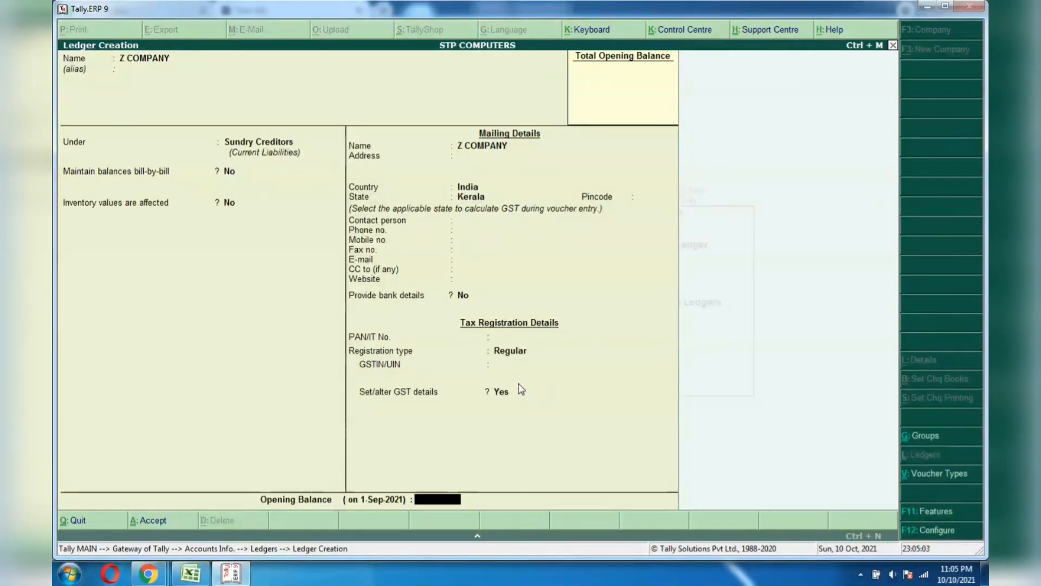
pyautogui.press('Return')
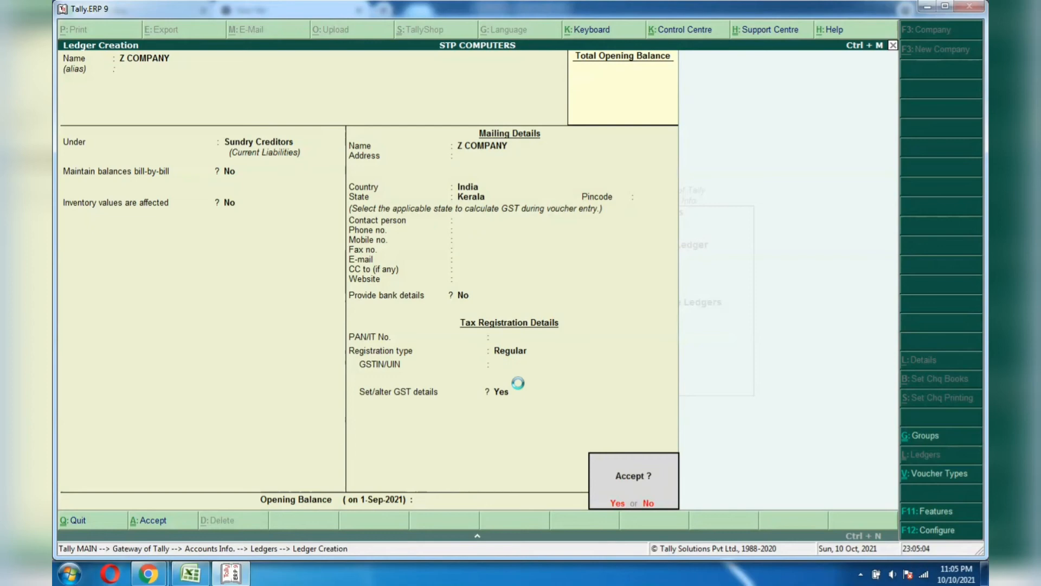
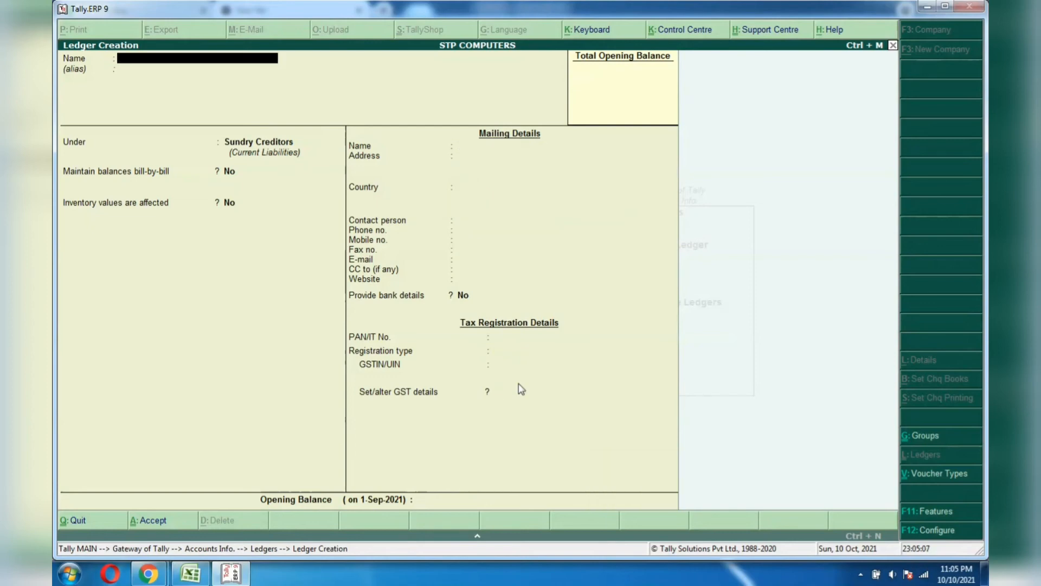
# Start a purchase voucher with supplier invoice number 222 dated 2-Sep-2021, and choose Cash as the party account.
pyautogui.press('Escape')
pyautogui.press('Escape')
pyautogui.press('Escape')
pyautogui.press('Escape')
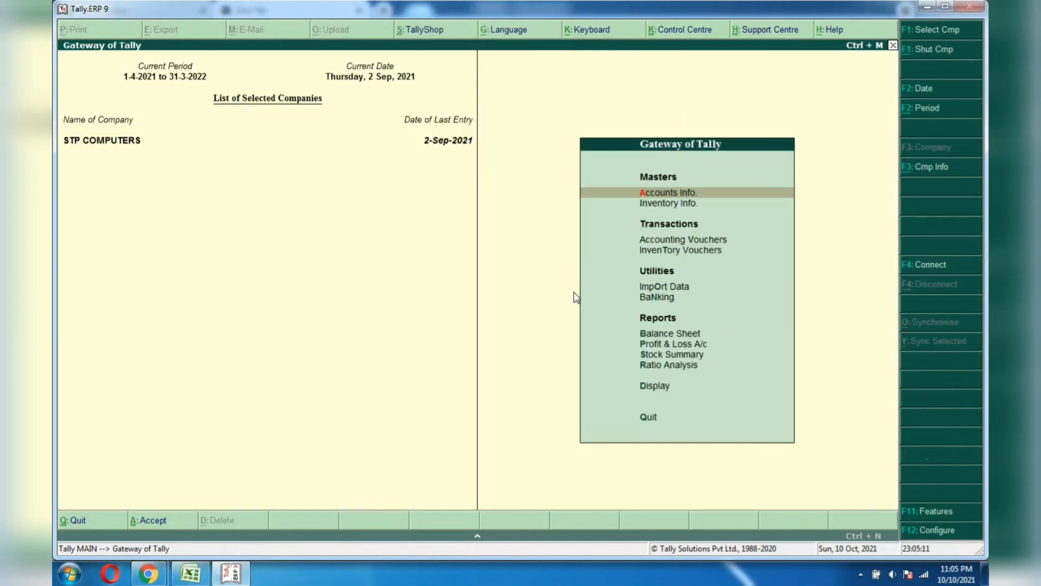
pyautogui.press('v')
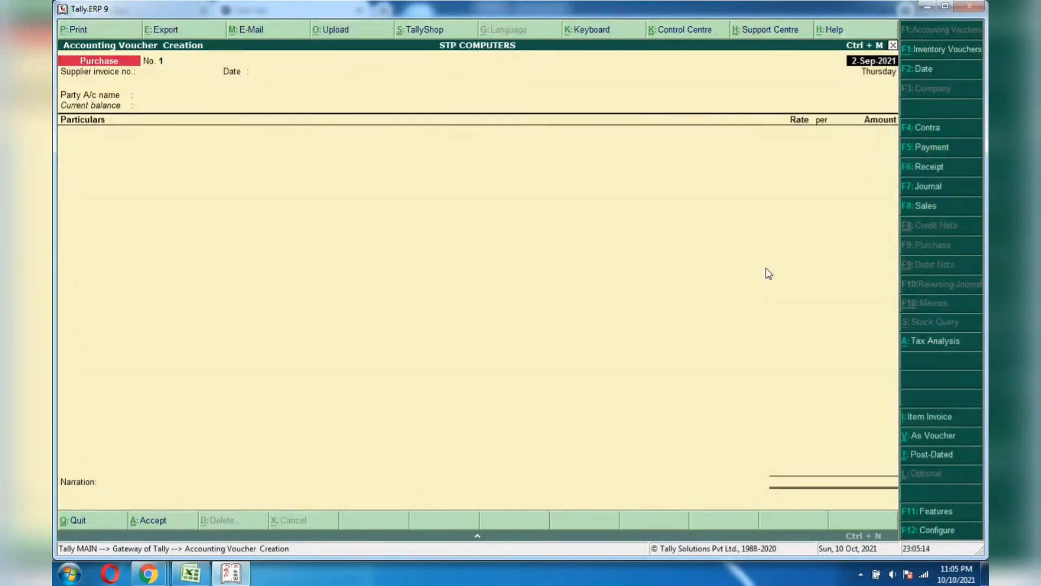
pyautogui.press('Return')
pyautogui.write('222')
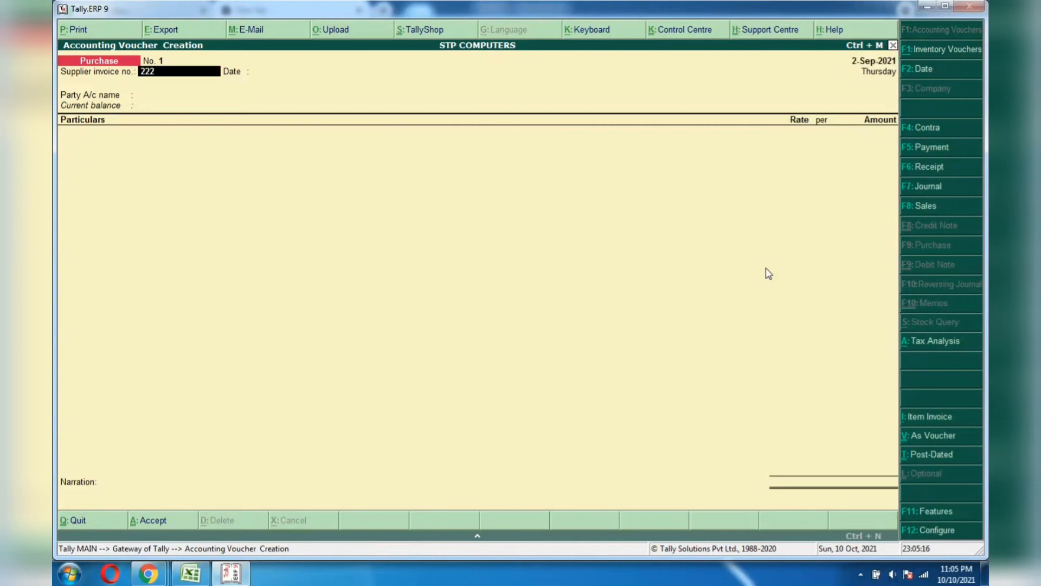
pyautogui.press('Return')
pyautogui.press('Return')
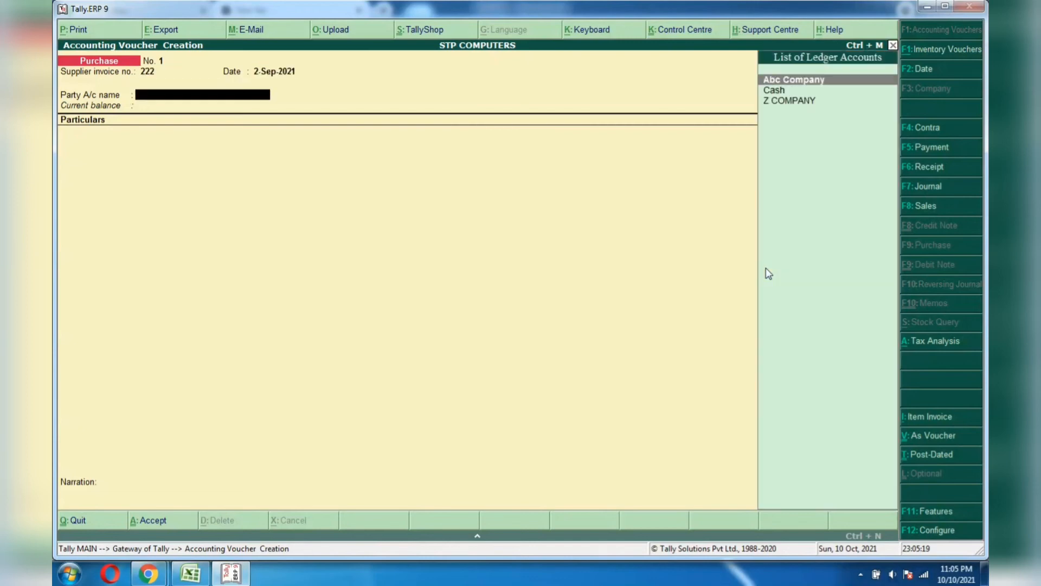
pyautogui.write('CAS')
pyautogui.press('Return')
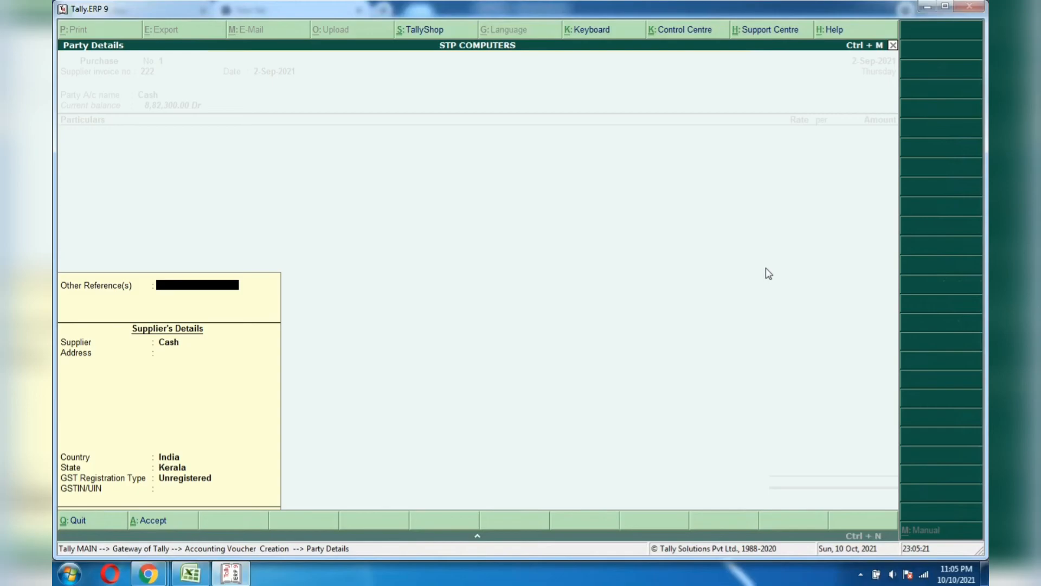
# Check the amount and supplier of the office computers purchase in the Excel transaction list, and return to Tally.
pyautogui.hotkey('alt', 'Tab')
pyautogui.hotkey('alt', 'Tab')
pyautogui.press('Tab')
pyautogui.press('Tab')
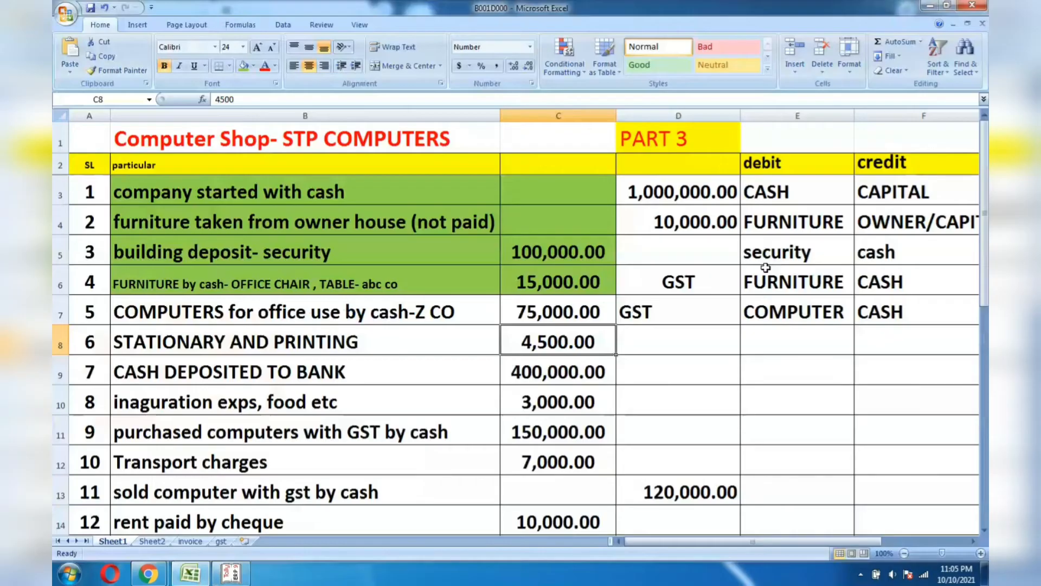
pyautogui.click(591, 312)
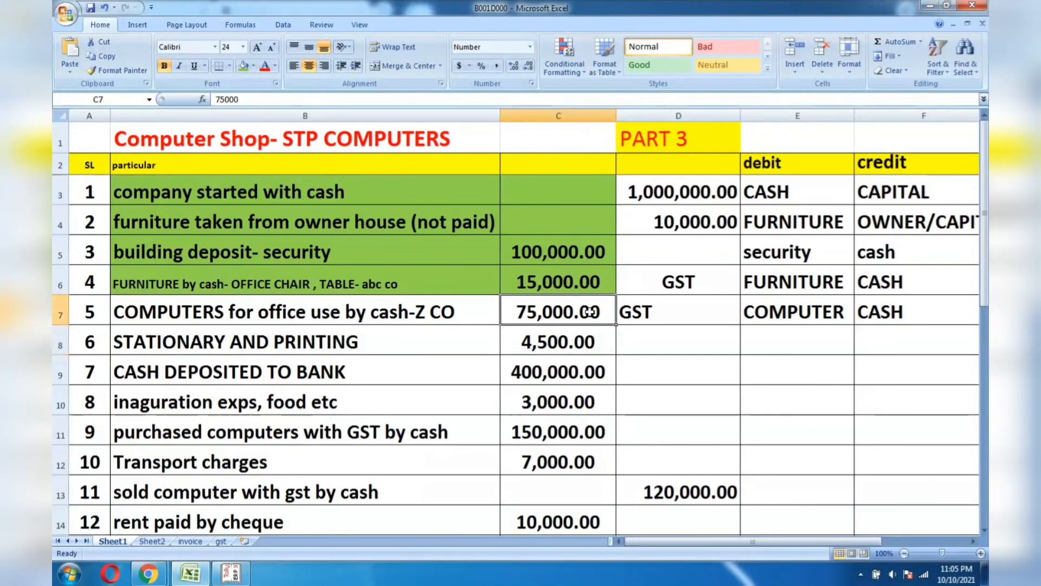
pyautogui.hotkey('alt', 'Tab')
pyautogui.press('Tab')
pyautogui.press('Tab')
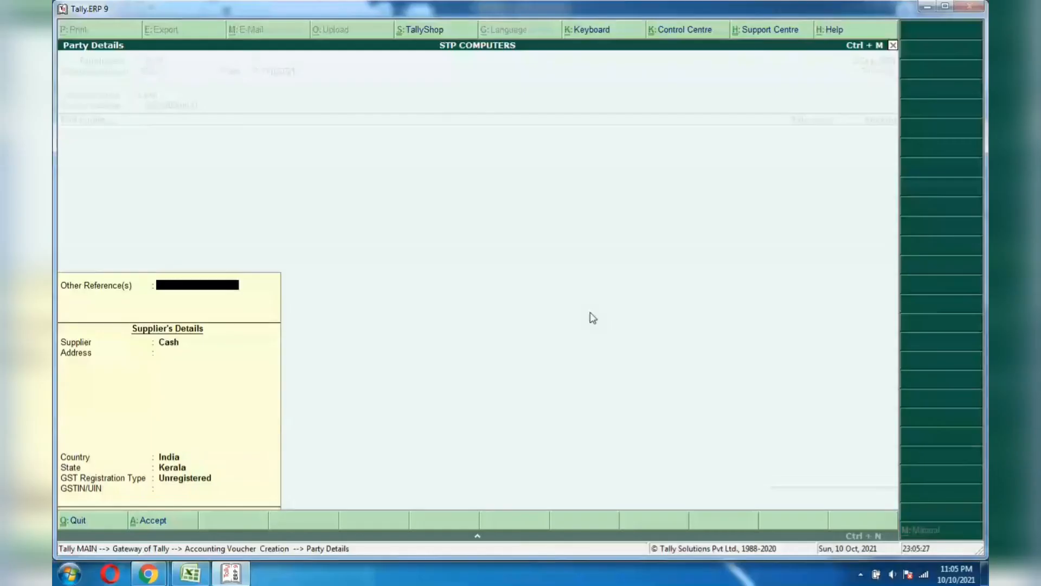
# Set Z COMPANY as the supplier, keeping India, Kerala and Regular registration, with the references, address and GSTIN/UIN left blank.
pyautogui.press('Return')
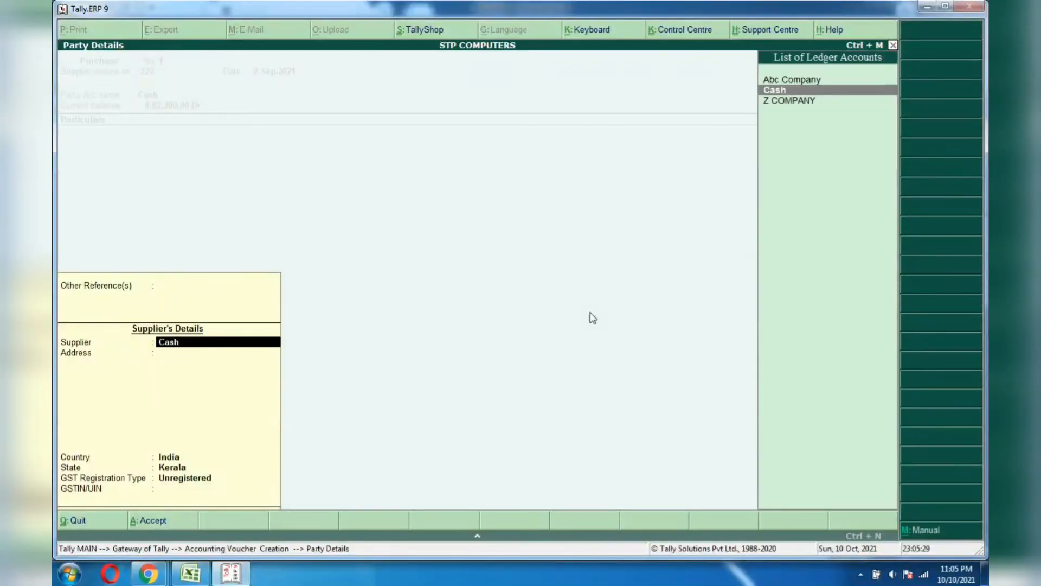
pyautogui.press('Down')
pyautogui.press('Return')
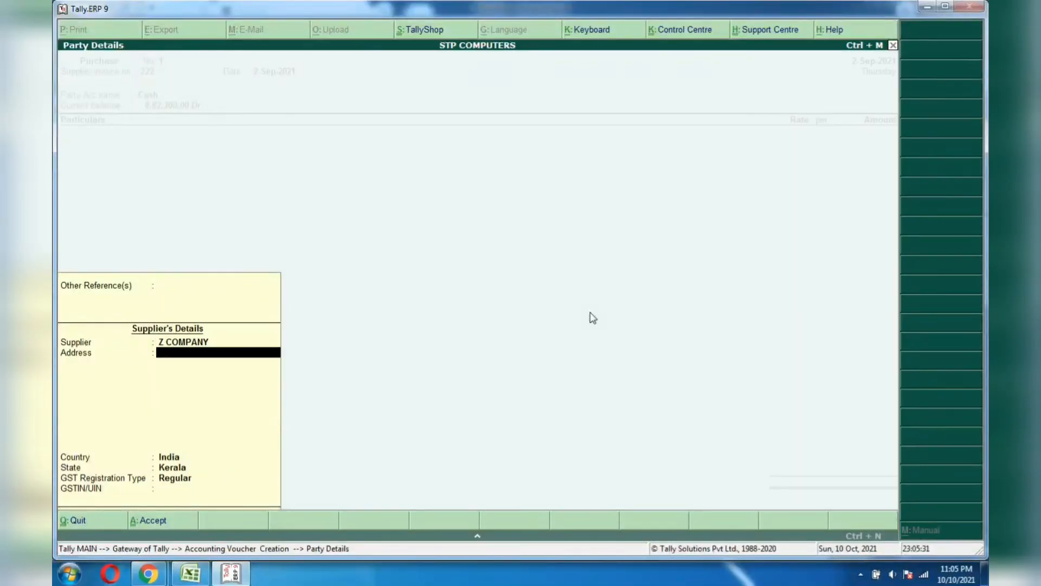
pyautogui.press('Return')
pyautogui.press('Return')
pyautogui.press('Return')
pyautogui.press('Return')
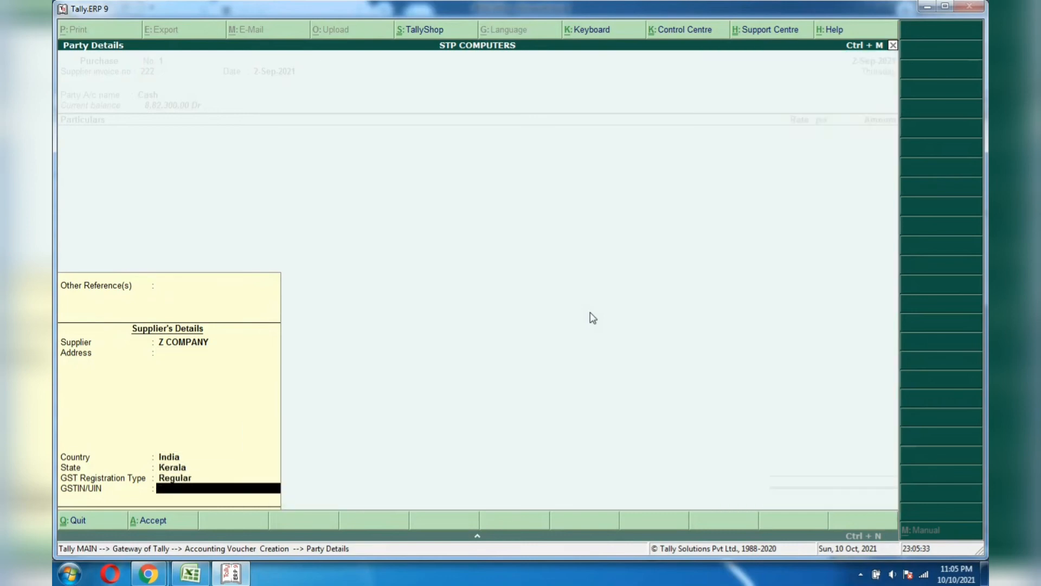
pyautogui.press('Return')
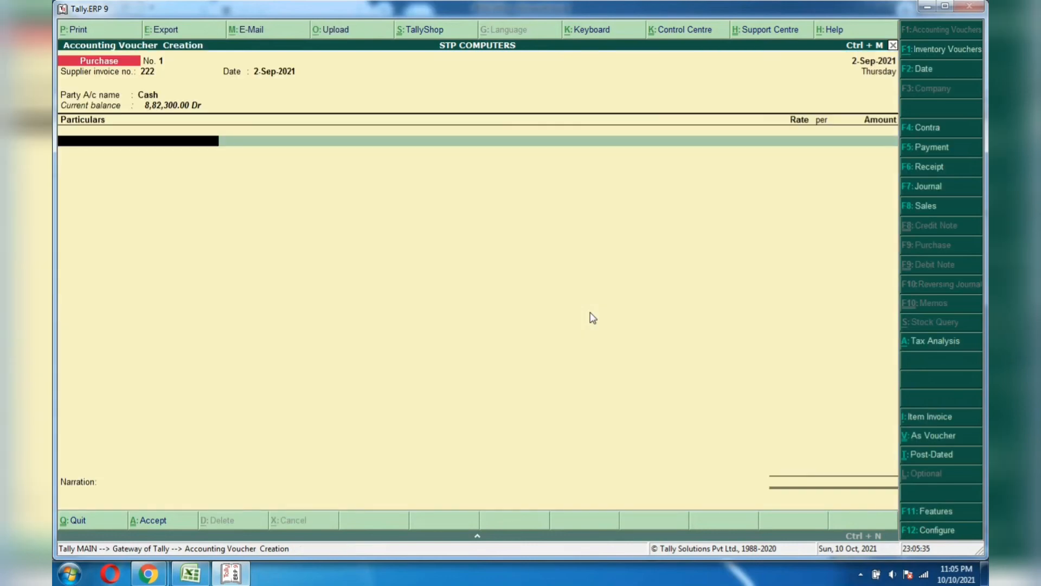
# Create a ledger named COMPUTER from the voucher's particulars line, placed under Fixed Assets with inventory values affected set to No.
pyautogui.hotkey('alt', 'Tab')
pyautogui.hotkey('alt', 'Tab')
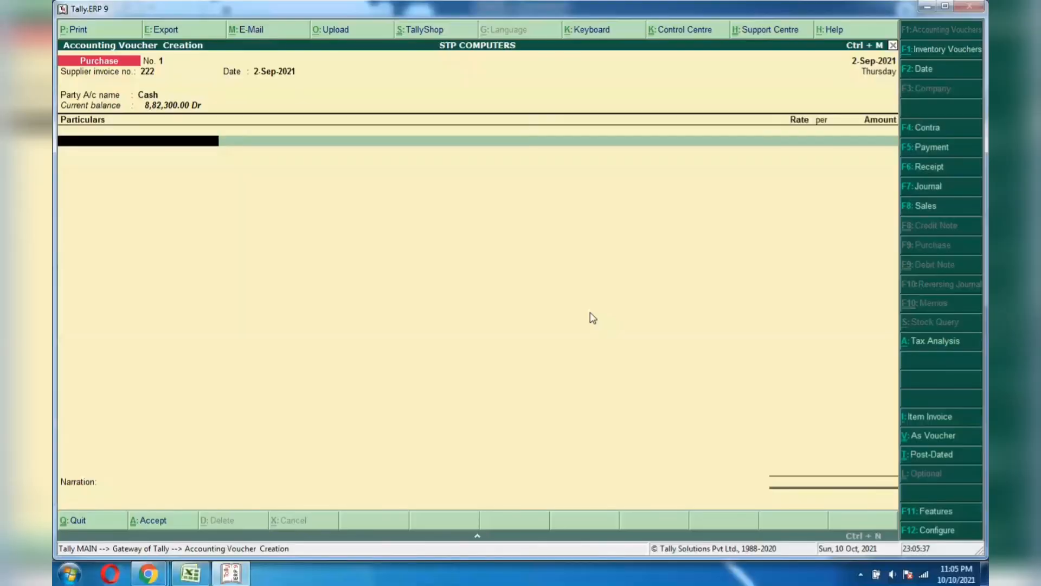
pyautogui.write('C')
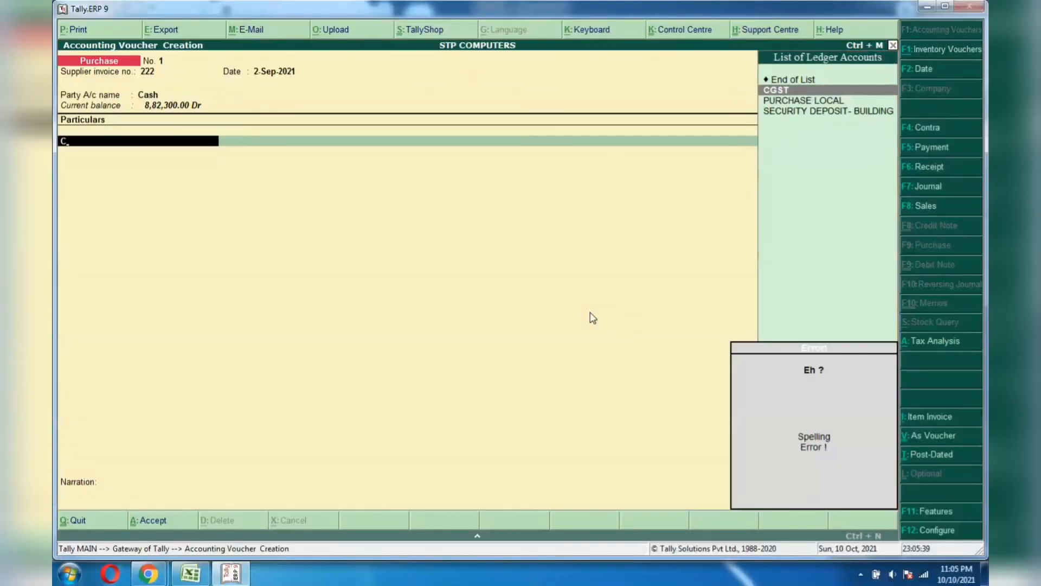
pyautogui.hotkey('alt', 'c')
pyautogui.write('COMP')
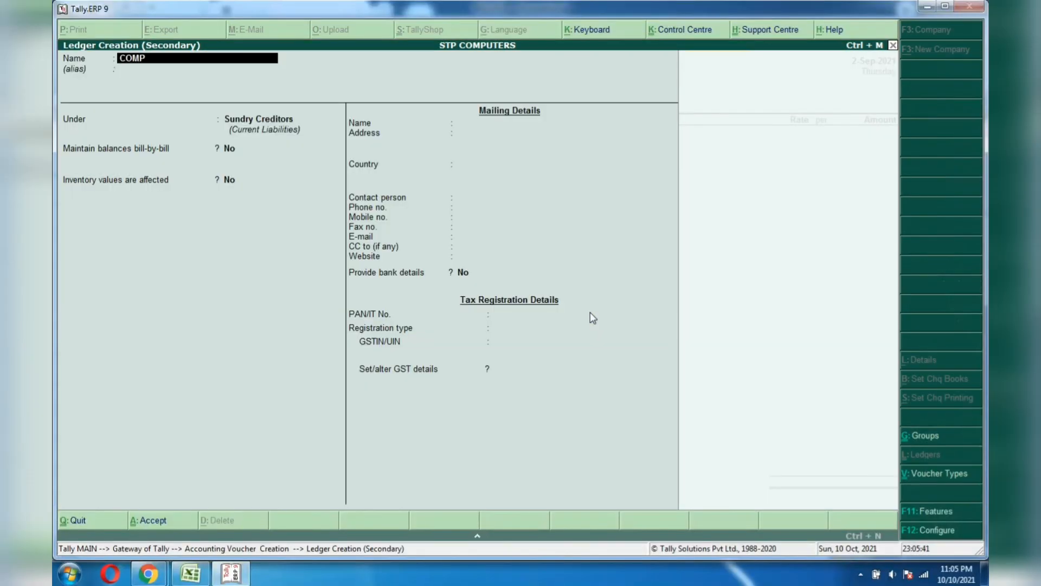
pyautogui.write('UTER')
pyautogui.press('Return')
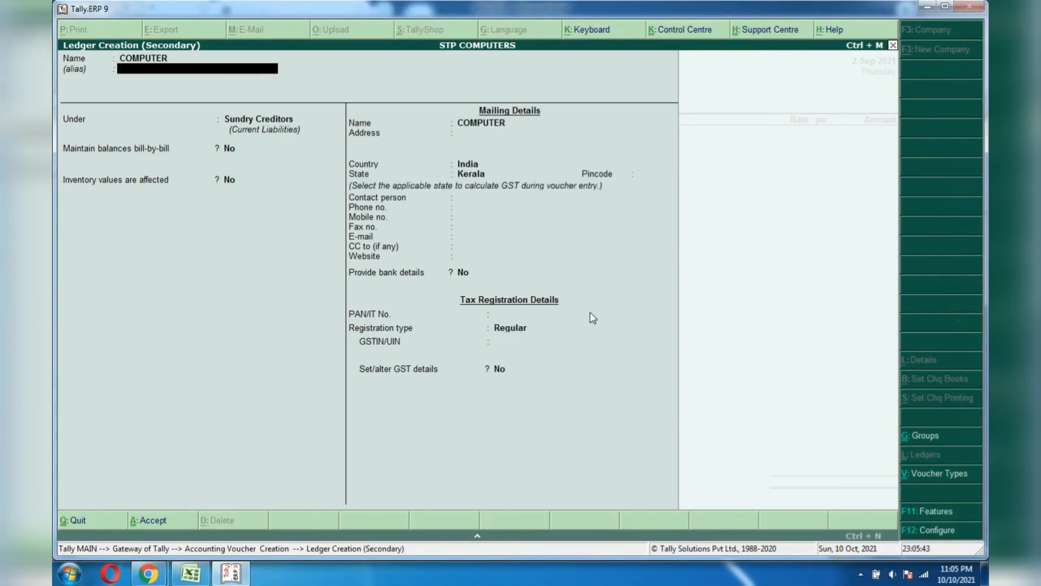
pyautogui.press('Return')
pyautogui.write('FIX')
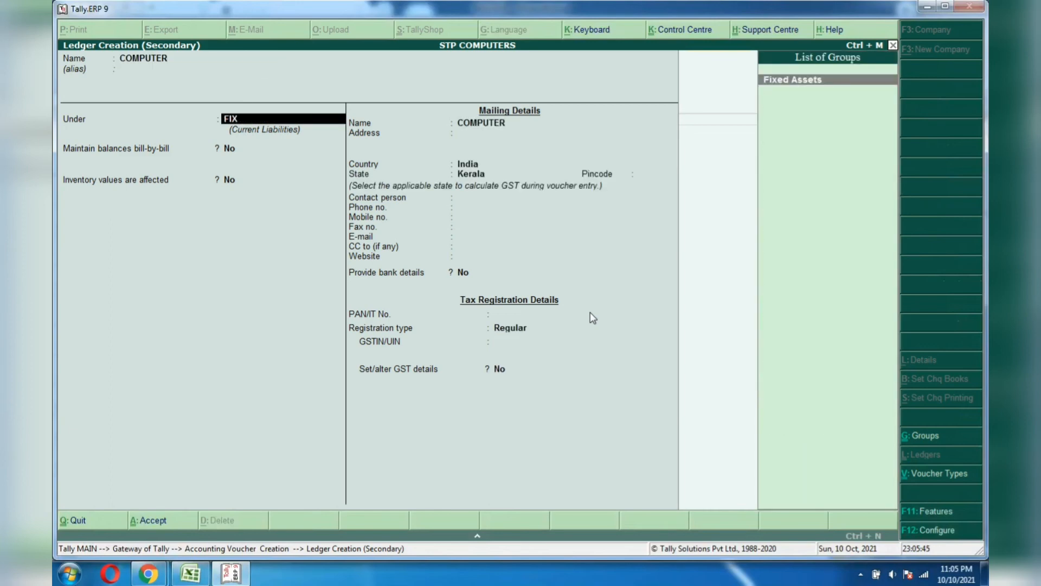
pyautogui.write('ED')
pyautogui.press('Return')
pyautogui.press('Return')
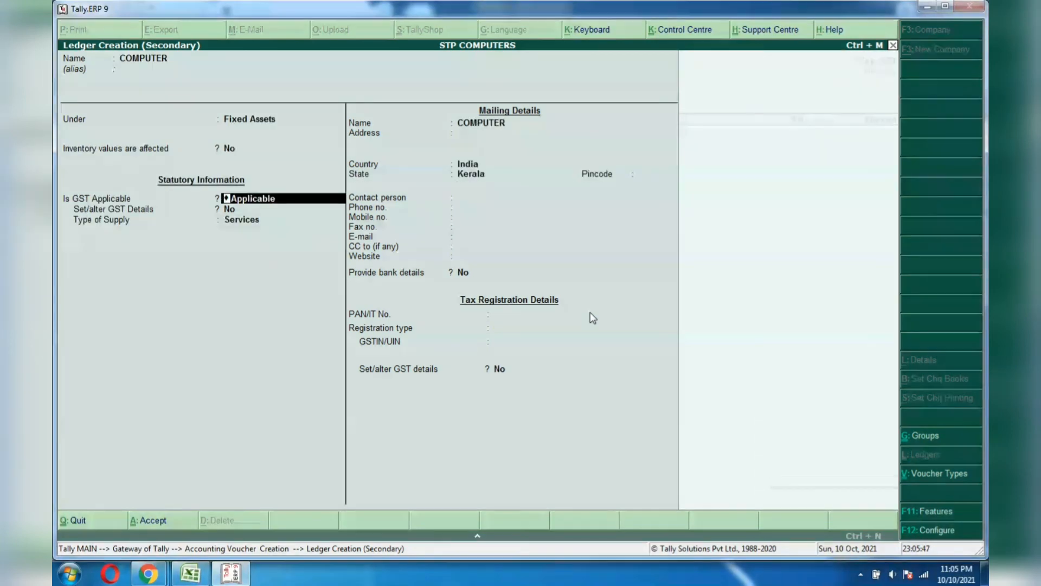
# Keep GST applicable for the COMPUTER ledger and set its GST details to Purchase Taxable with Capital Goods as the nature of goods.
pyautogui.press('Return')
pyautogui.press('y')
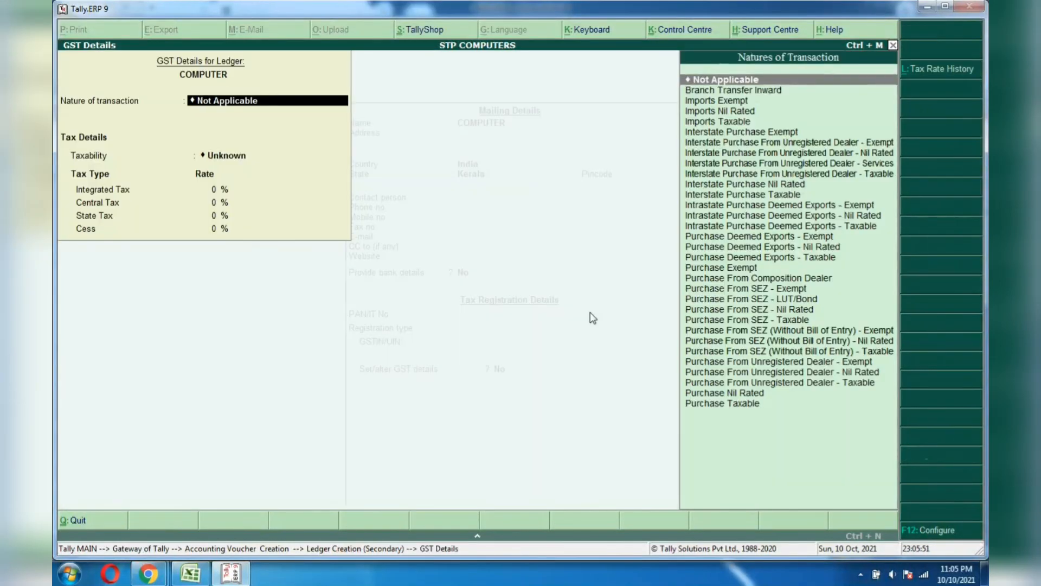
pyautogui.press('Down')
pyautogui.press('Down')
pyautogui.press('Down')
pyautogui.press('Down')
pyautogui.press('Down')
pyautogui.press('Down')
pyautogui.press('Down')
pyautogui.press('Down')
pyautogui.press('Down')
pyautogui.press('Down')
pyautogui.press('Down')
pyautogui.press('Down')
pyautogui.press('Down')
pyautogui.press('Down')
pyautogui.press('Down')
pyautogui.press('Down')
pyautogui.press('Down')
pyautogui.press('Down')
pyautogui.press('Down')
pyautogui.press('Down')
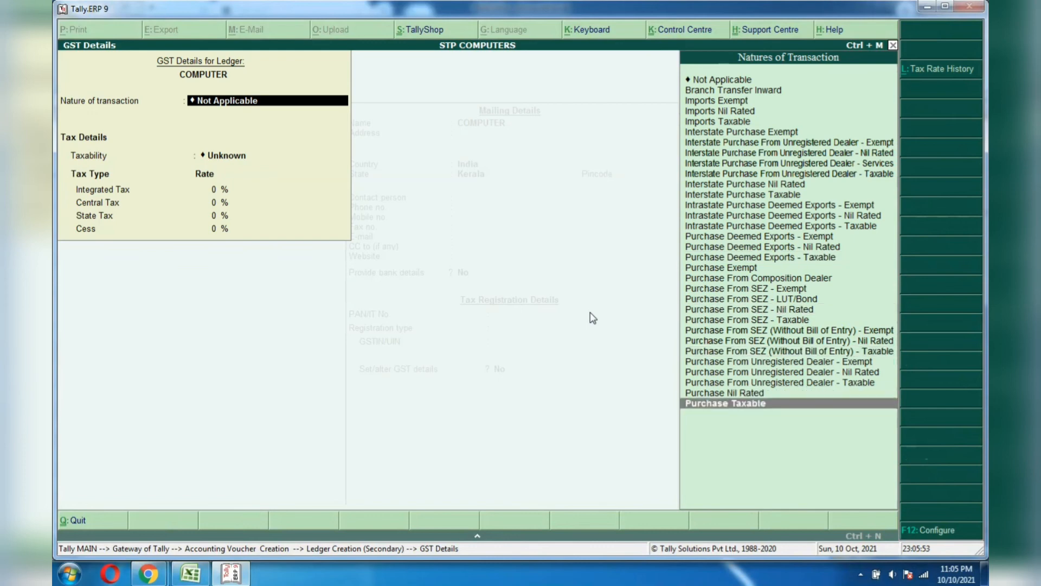
pyautogui.press('Return')
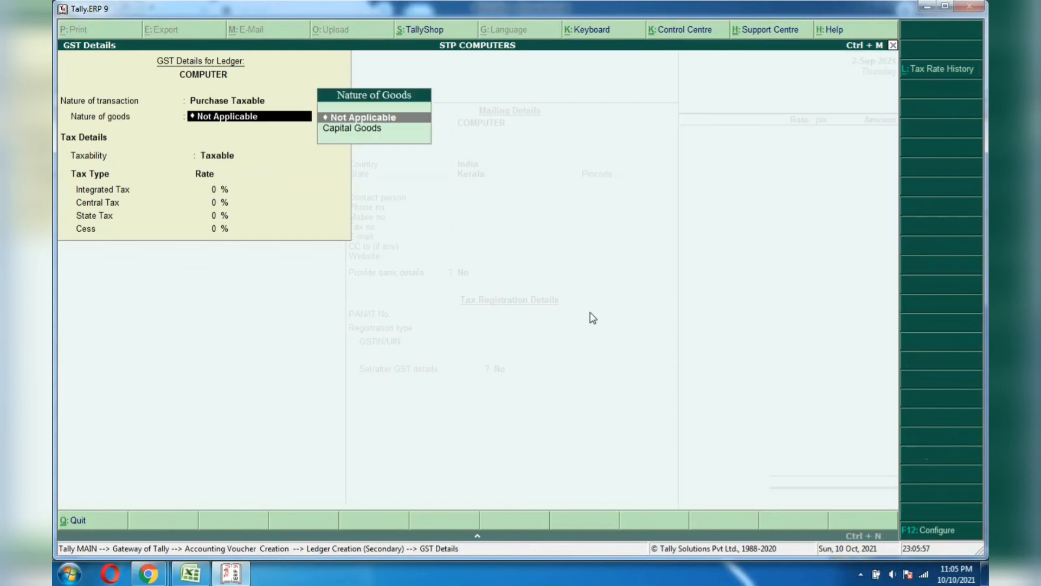
pyautogui.press('Down')
pyautogui.press('Return')
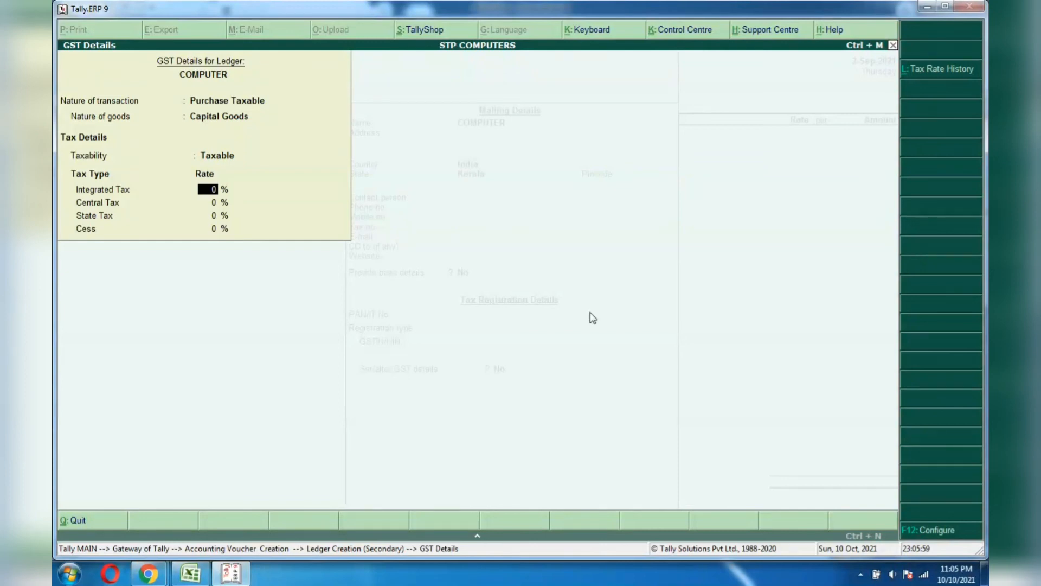
# Set the COMPUTER ledger's integrated tax rate to 18% and its type of supply to Goods.
pyautogui.write('18')
pyautogui.press('Return')
pyautogui.press('Return')
pyautogui.press('Return')
pyautogui.press('Return')
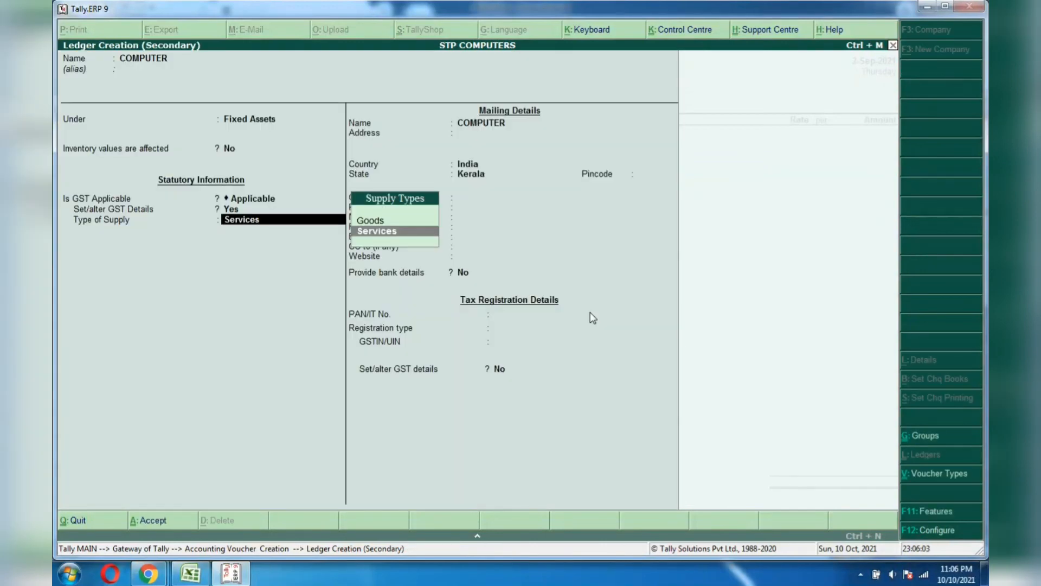
pyautogui.press('Up')
pyautogui.press('Return')
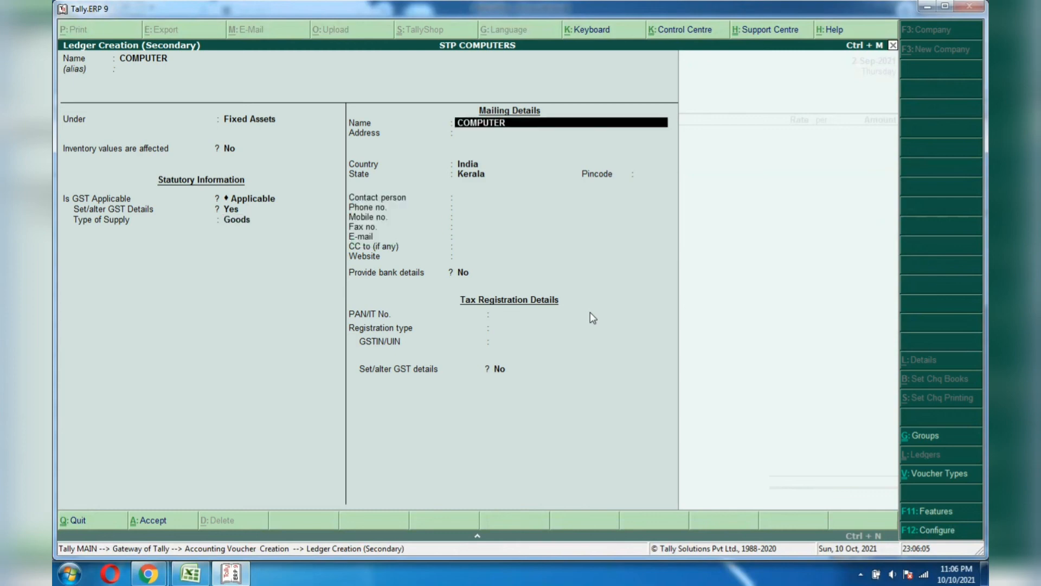
# Accept the COMPUTER ledger's default mailing details, leave contact and tax fields blank, keep bank details at No, and save it.
pyautogui.press('Return')
pyautogui.press('Return')
pyautogui.press('Return')
pyautogui.press('Return')
pyautogui.press('Return')
pyautogui.press('Return')
pyautogui.press('Return')
pyautogui.press('Return')
pyautogui.press('Return')
pyautogui.press('Return')
pyautogui.press('Return')
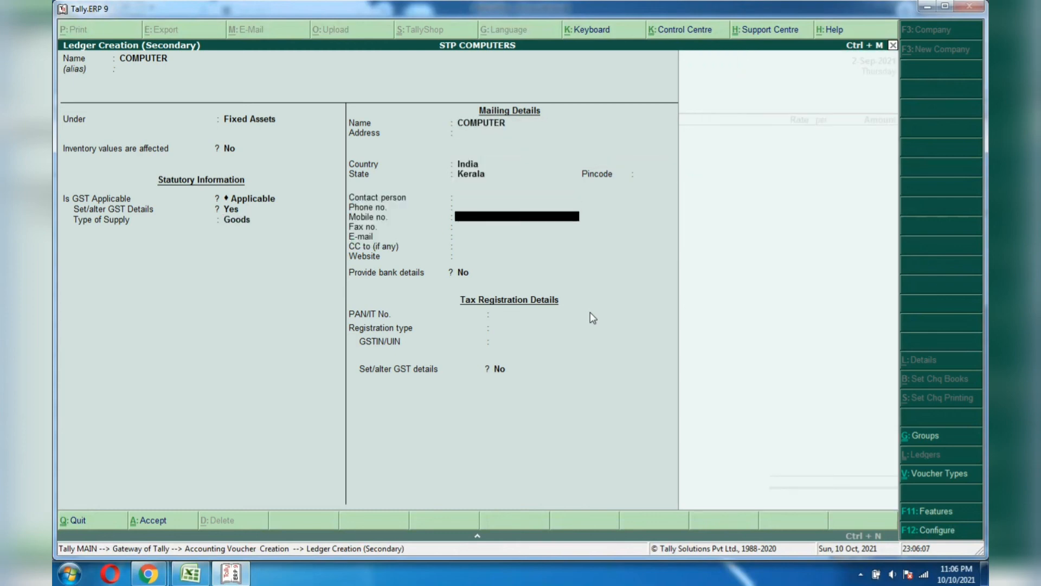
pyautogui.press('Return')
pyautogui.press('Return')
pyautogui.press('Return')
pyautogui.press('Return')
pyautogui.press('Return')
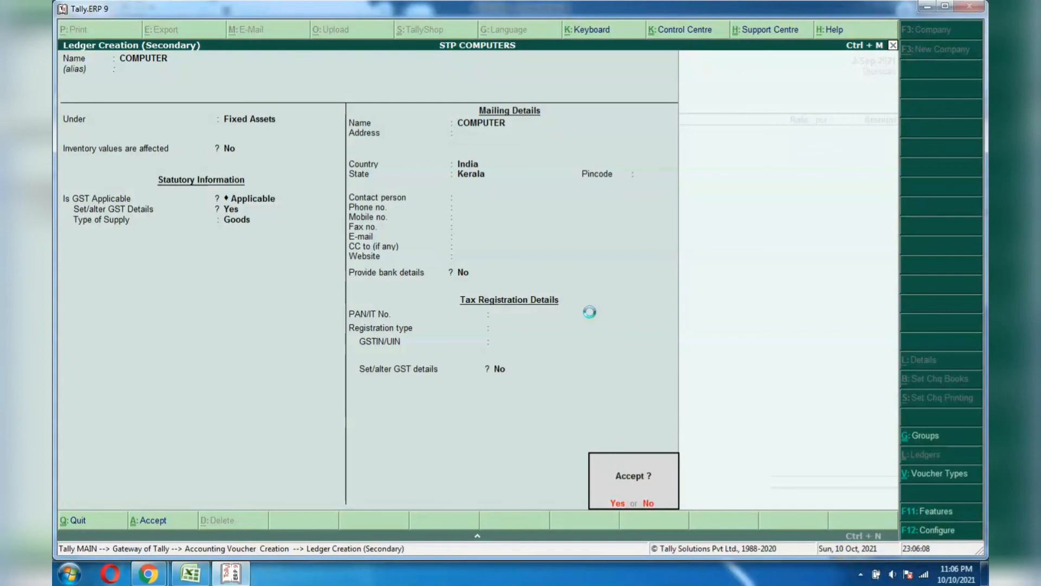
pyautogui.press('Return')
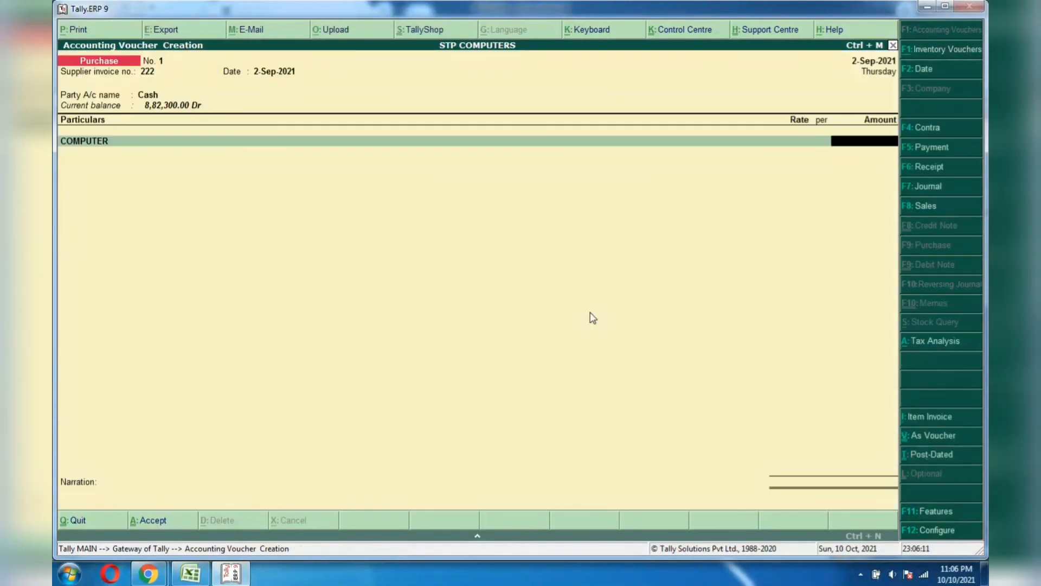
# Enter 75000 as the amount for the COMPUTER line in the purchase voucher.
pyautogui.hotkey('alt', 'Tab')
pyautogui.hotkey('alt', 'Tab')
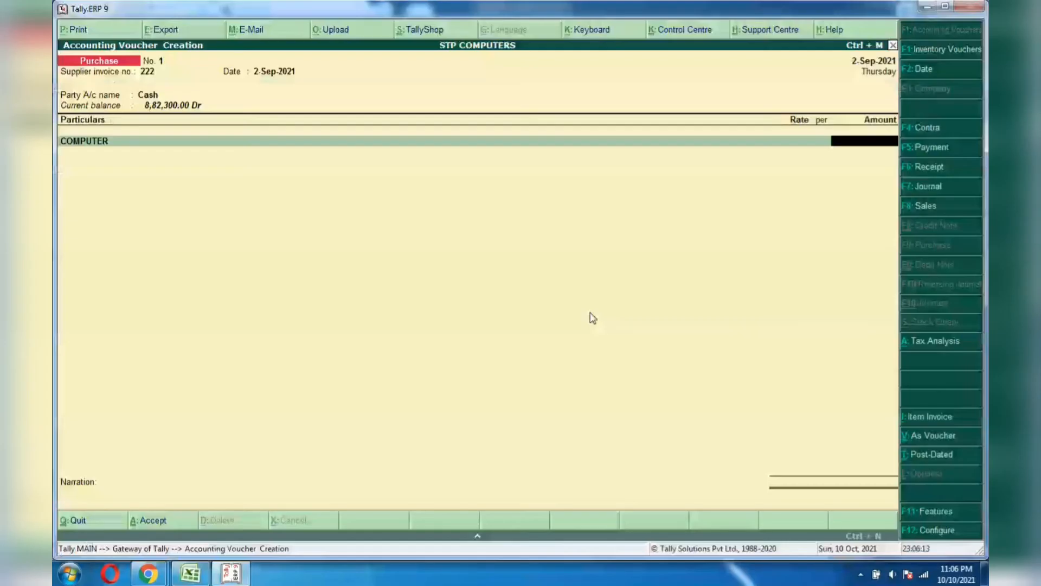
pyautogui.write('75000')
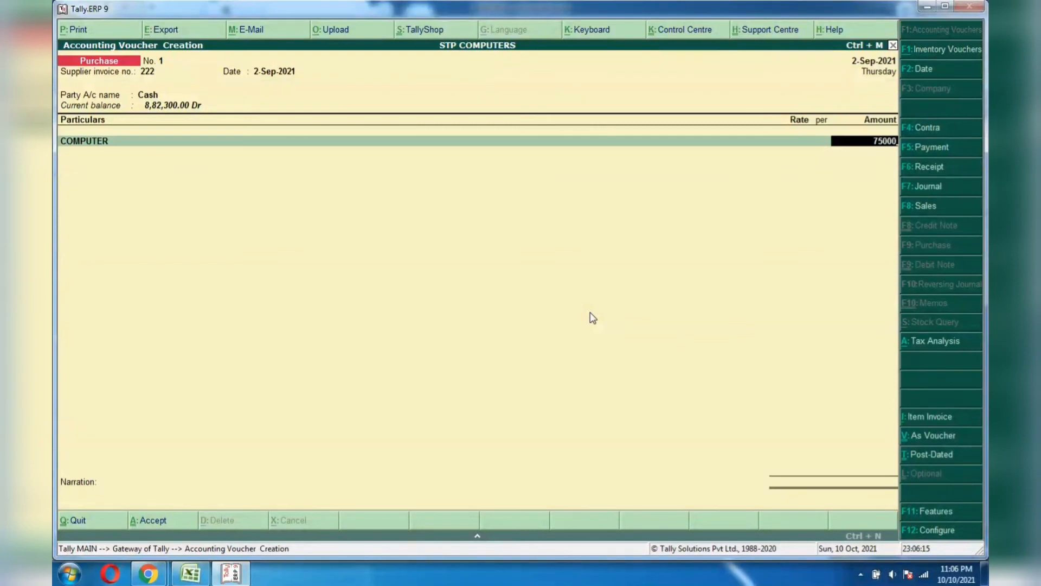
pyautogui.press('Return')
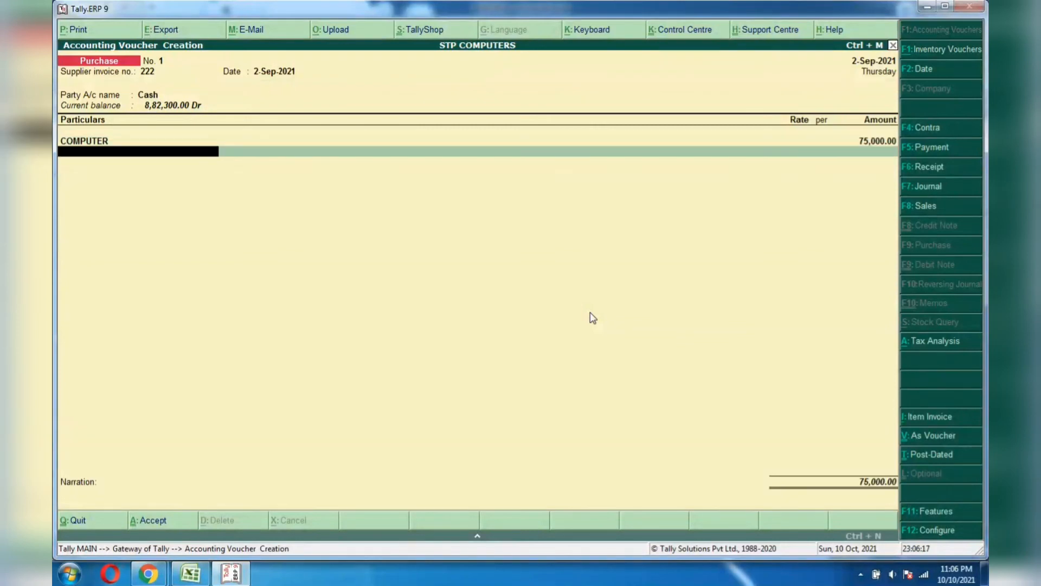
# Add the CGST and SGST ledgers to the purchase voucher, accepting 6,750 for each.
pyautogui.hotkey('alt', 'Tab')
pyautogui.hotkey('alt', 'Tab')
pyautogui.write('CG')
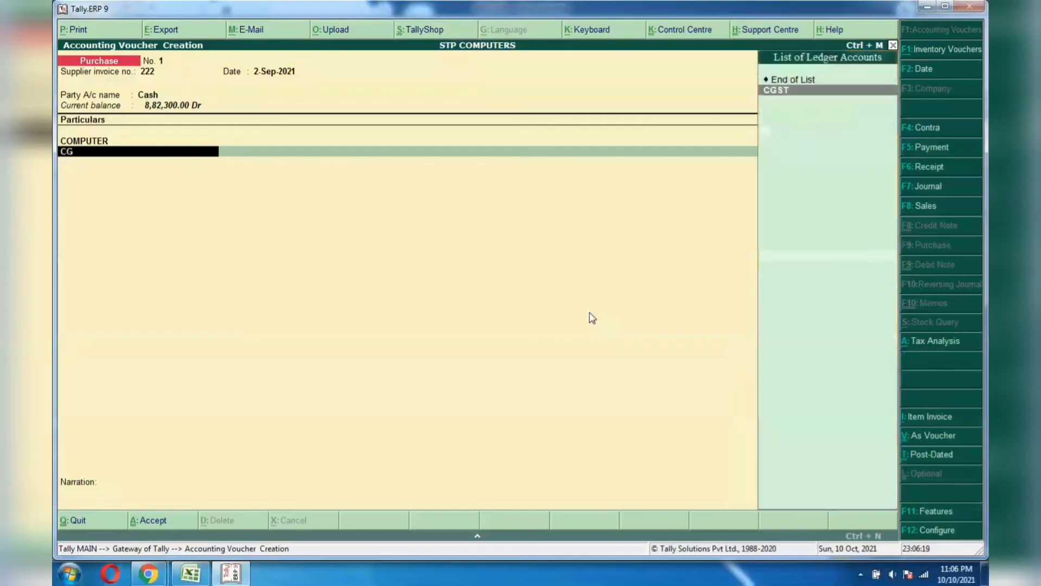
pyautogui.press('Return')
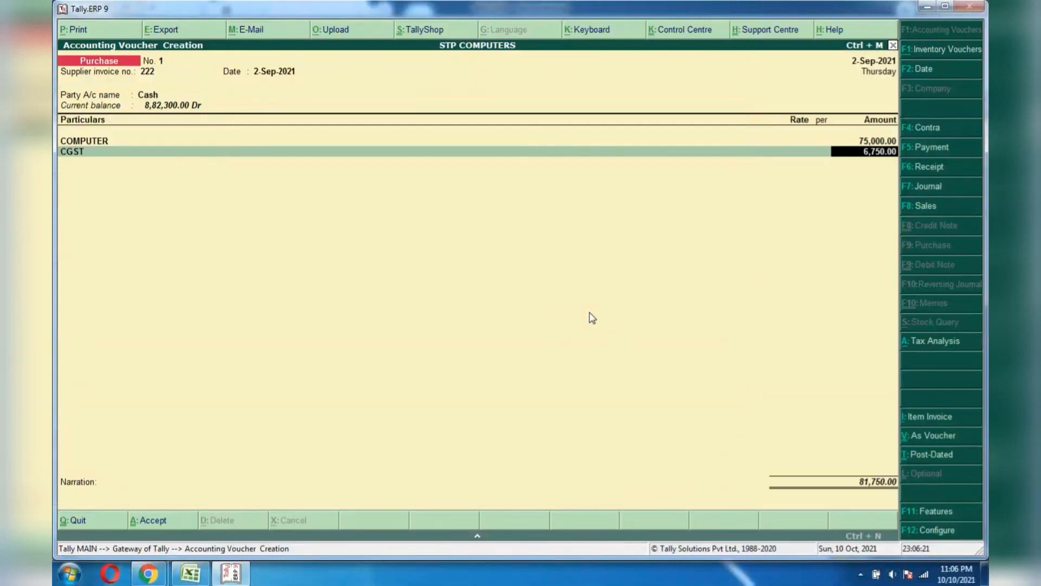
pyautogui.press('Return')
pyautogui.write('SG')
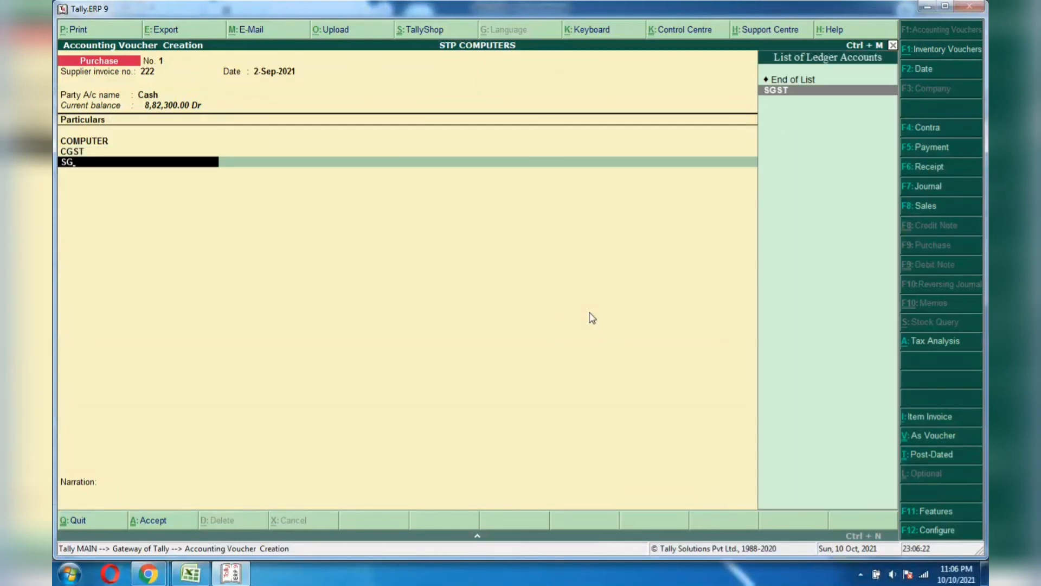
pyautogui.press('Return')
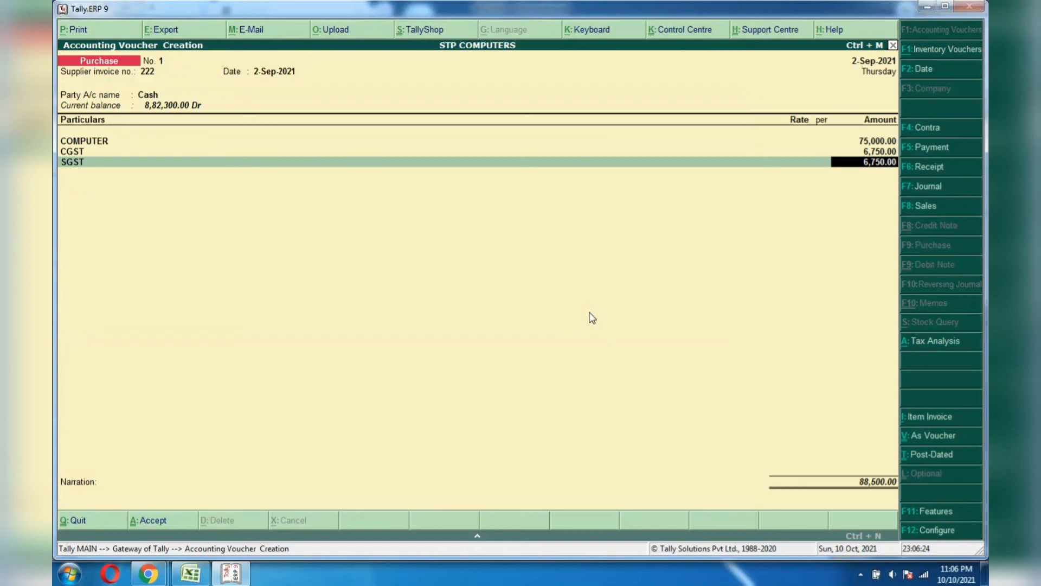
pyautogui.press('Return')
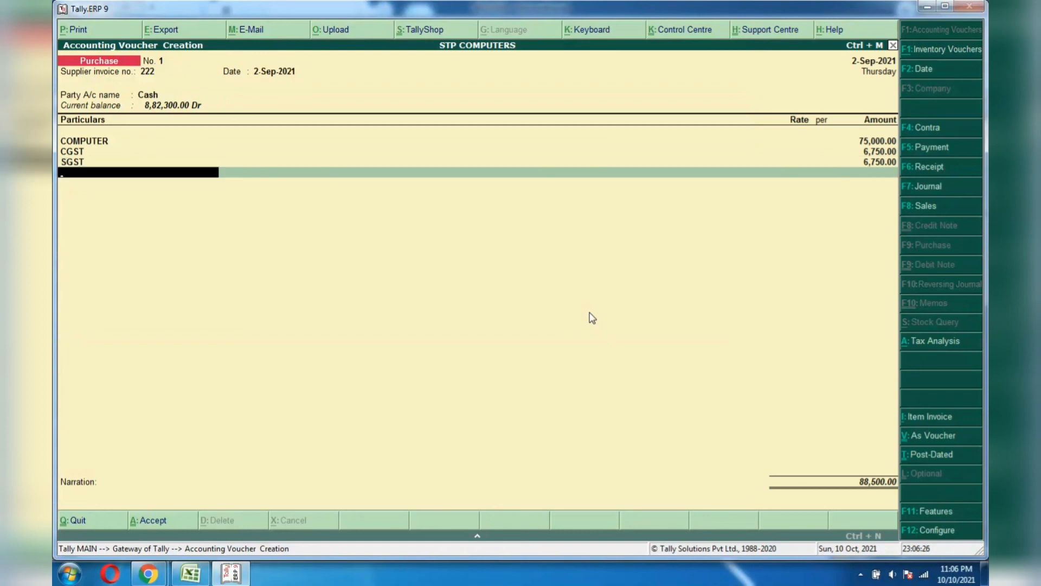
# End the list of ledgers, leave the narration blank and save the computer purchase voucher.
pyautogui.press('Return')
pyautogui.press('Return')
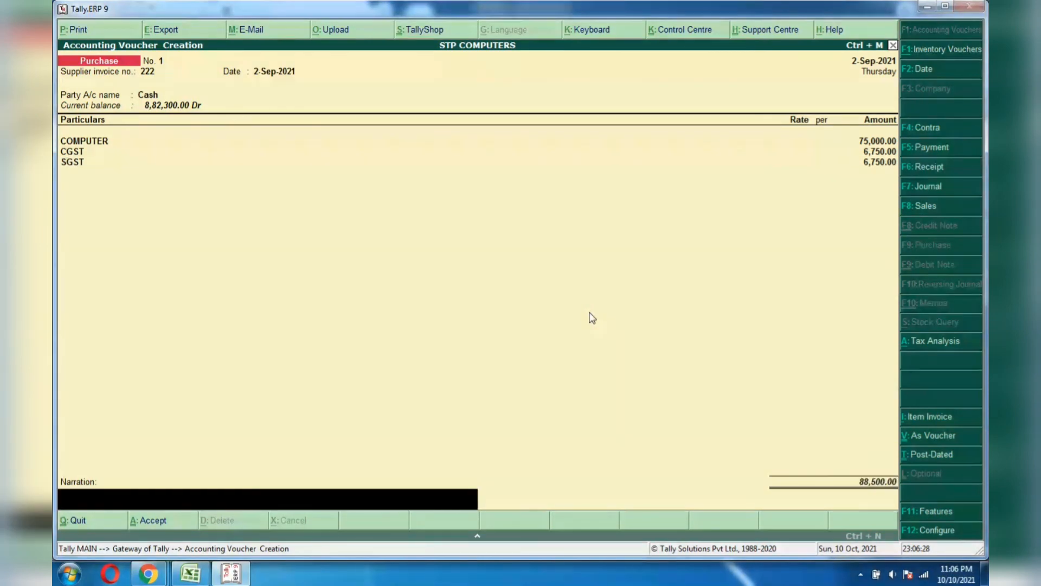
pyautogui.press('Return')
pyautogui.press('Return')
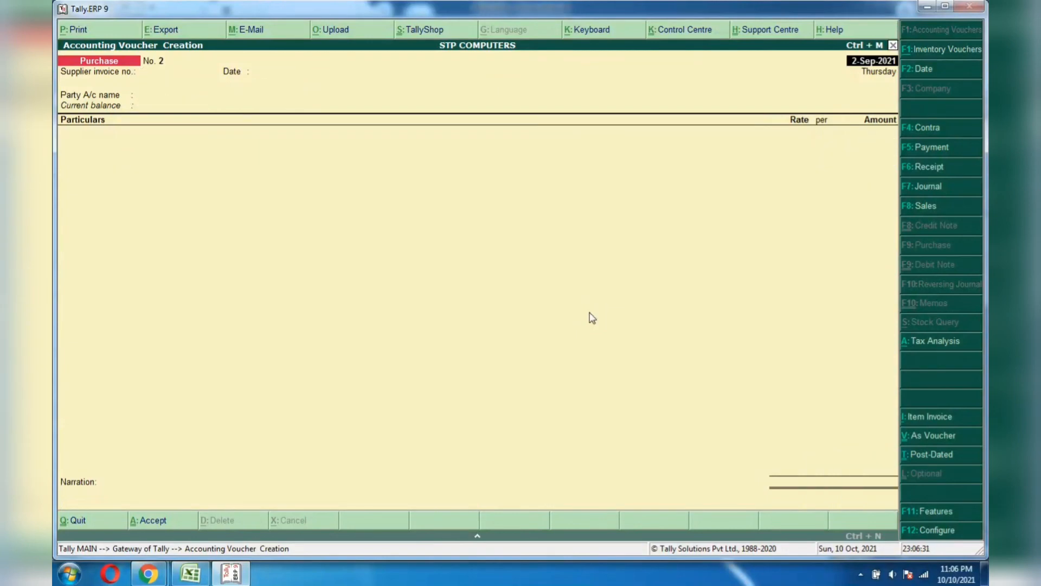
# Leave voucher entry and review the Cash ledger's vouchers, including the computer purchase with its CGST and SGST lines.
pyautogui.press('Escape')
pyautogui.press('Return')
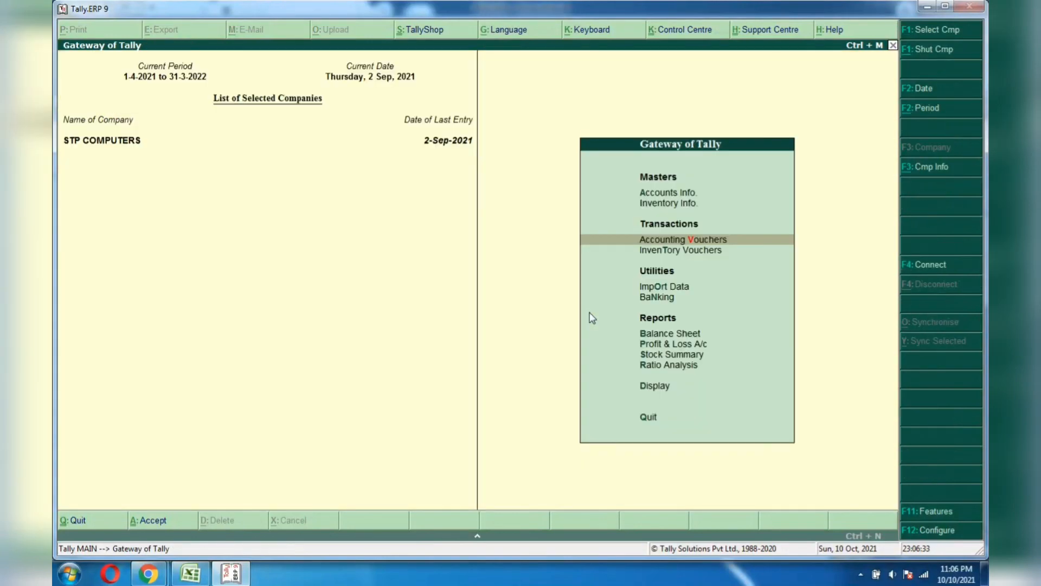
pyautogui.write('d')
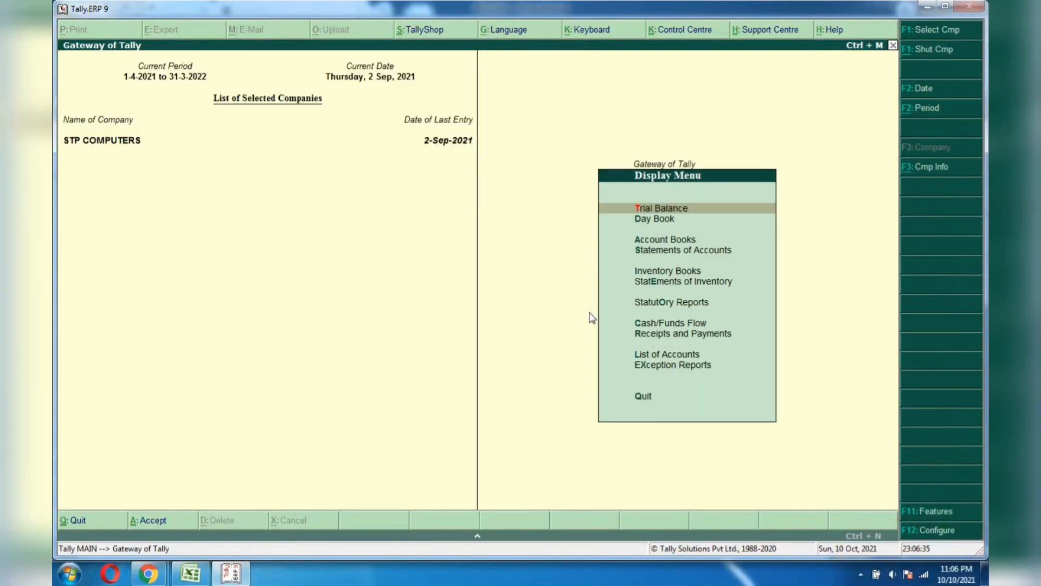
pyautogui.write('alca')
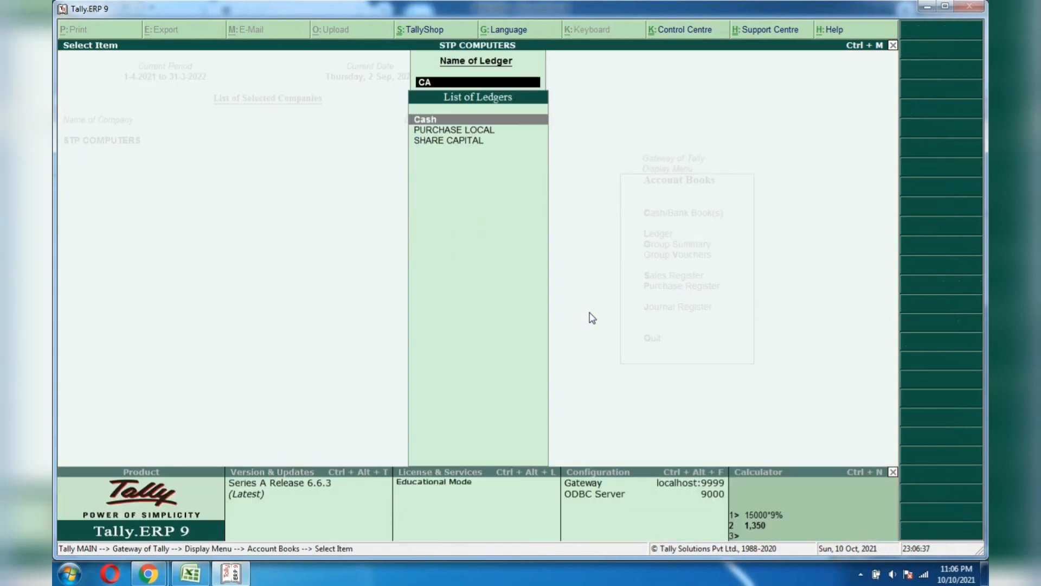
pyautogui.press('Return')
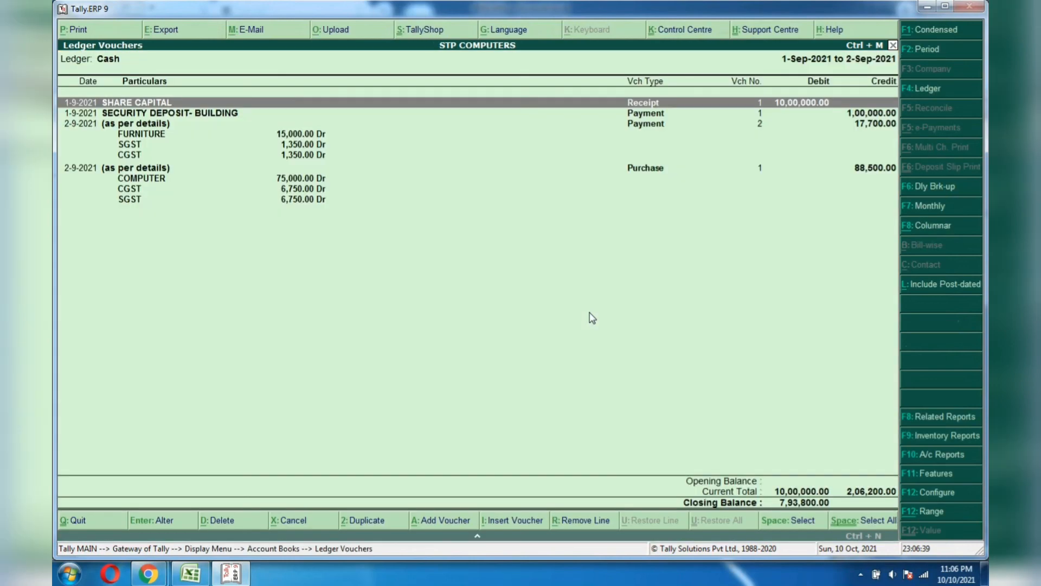
pyautogui.press('Down')
pyautogui.press('Down')
pyautogui.press('Down')
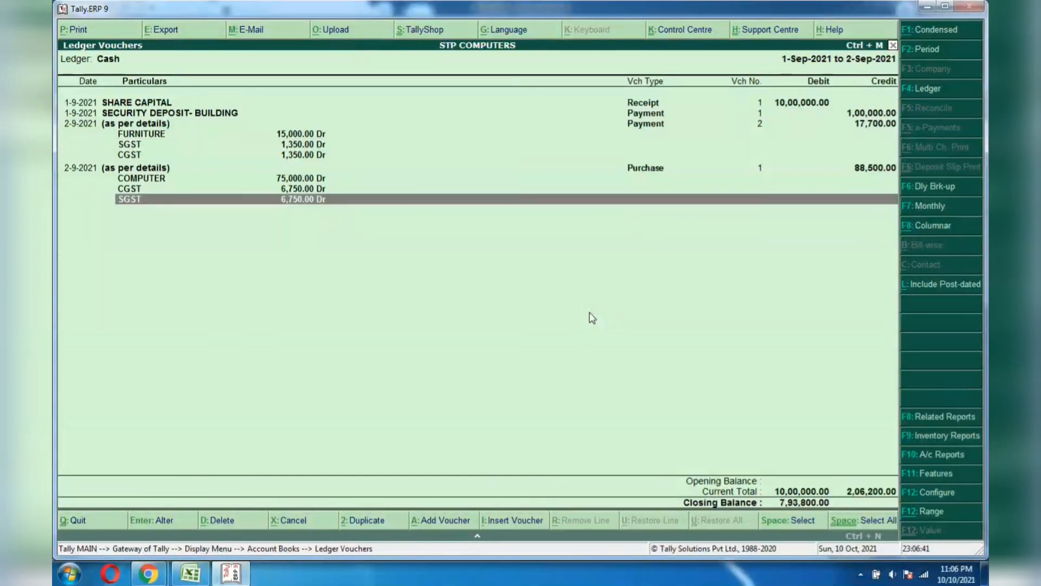
pyautogui.press('Up')
pyautogui.press('Up')
pyautogui.press('Escape')
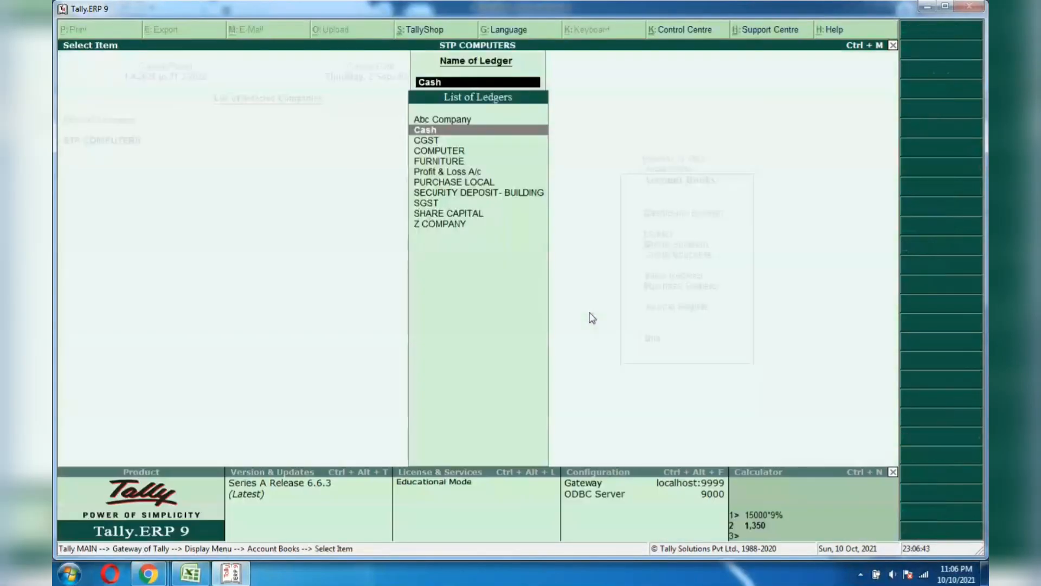
# Check the Z COMPANY ledger for vouchers and return to the Gateway of Tally.
pyautogui.write('zc')
pyautogui.press('Return')
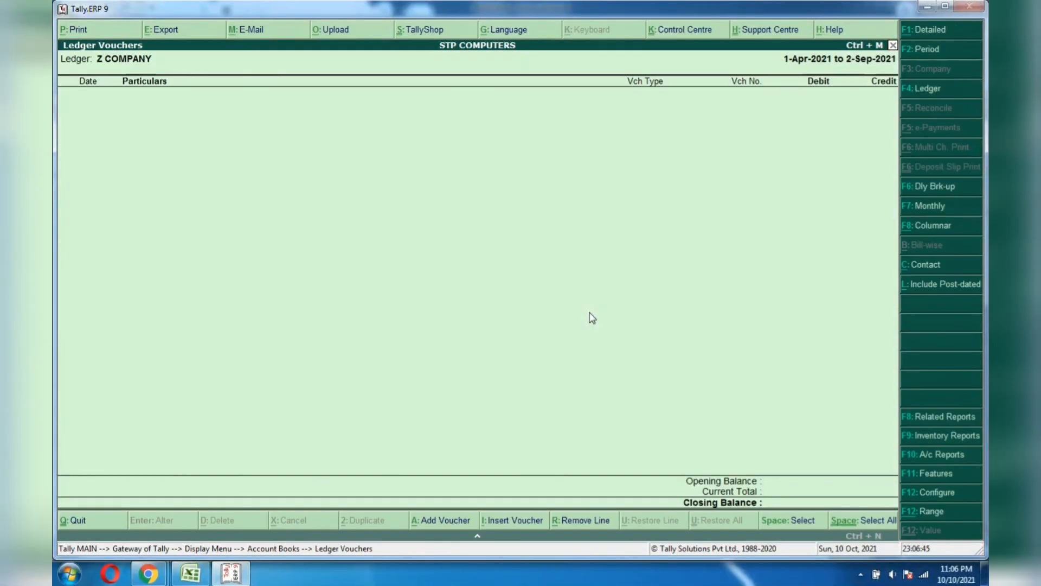
pyautogui.press('Escape')
pyautogui.press('Escape')
pyautogui.press('Escape')
pyautogui.press('Escape')
pyautogui.press('Escape')
pyautogui.press('Escape')
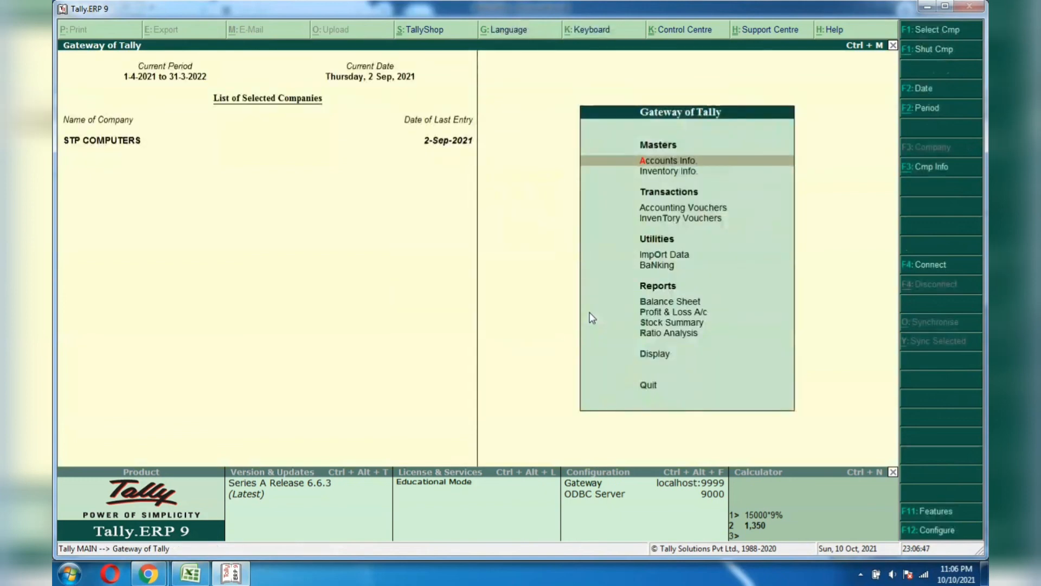
# Bring up the GST reports among the company's statutory reports.
pyautogui.press('Down')
pyautogui.press('Down')
pyautogui.press('Down')
pyautogui.press('Down')
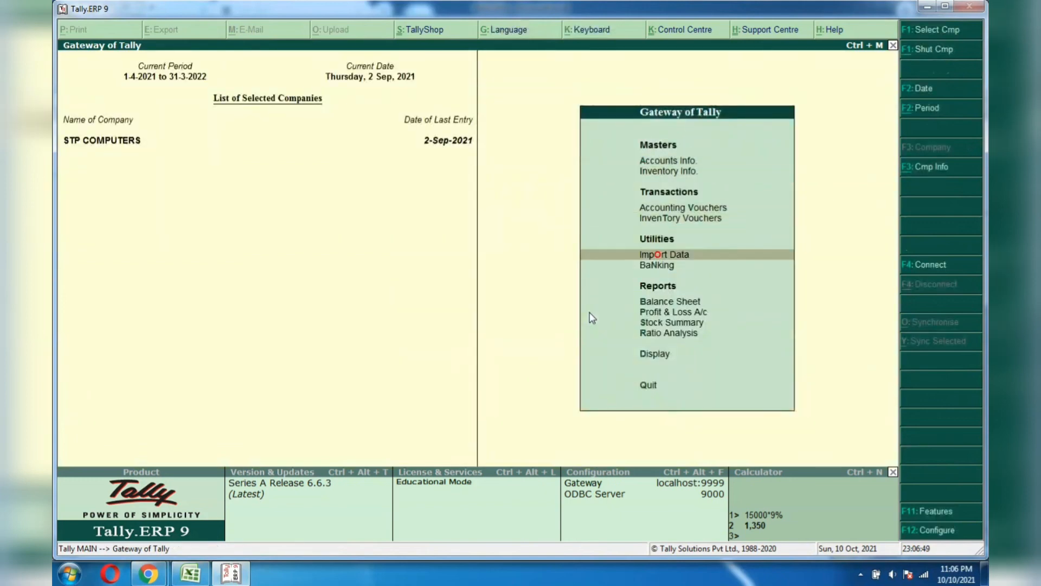
pyautogui.press('Down')
pyautogui.press('Down')
pyautogui.press('Down')
pyautogui.press('Down')
pyautogui.press('Down')
pyautogui.press('Down')
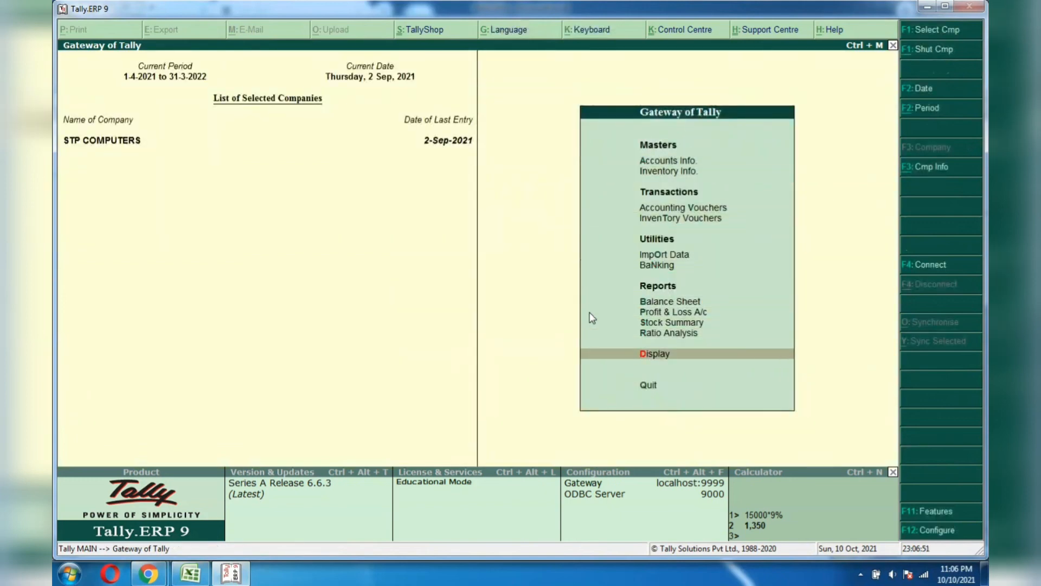
pyautogui.press('Return')
pyautogui.press('Down')
pyautogui.press('Down')
pyautogui.press('Down')
pyautogui.press('Down')
pyautogui.press('Down')
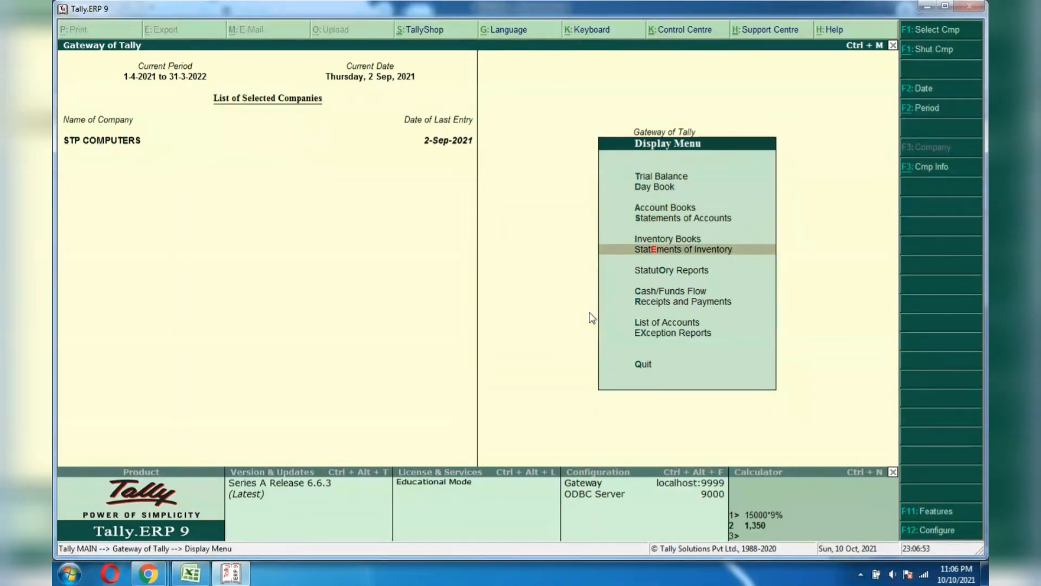
pyautogui.press('Down')
pyautogui.press('Return')
pyautogui.press('Down')
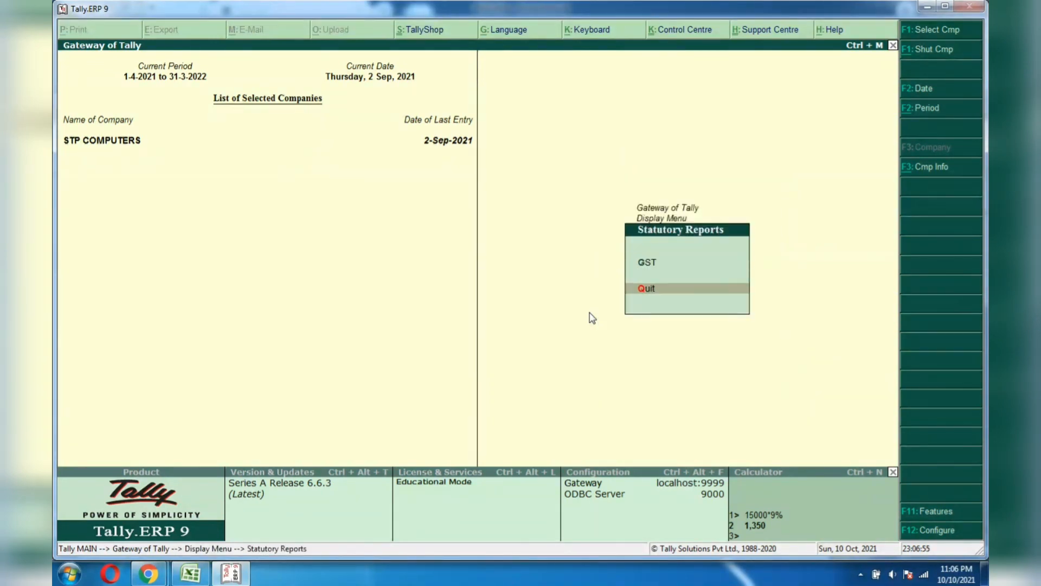
pyautogui.press('Up')
pyautogui.press('Return')
# Open the GSTR-1 return, review its returns summary and close it.
pyautogui.press('Down')
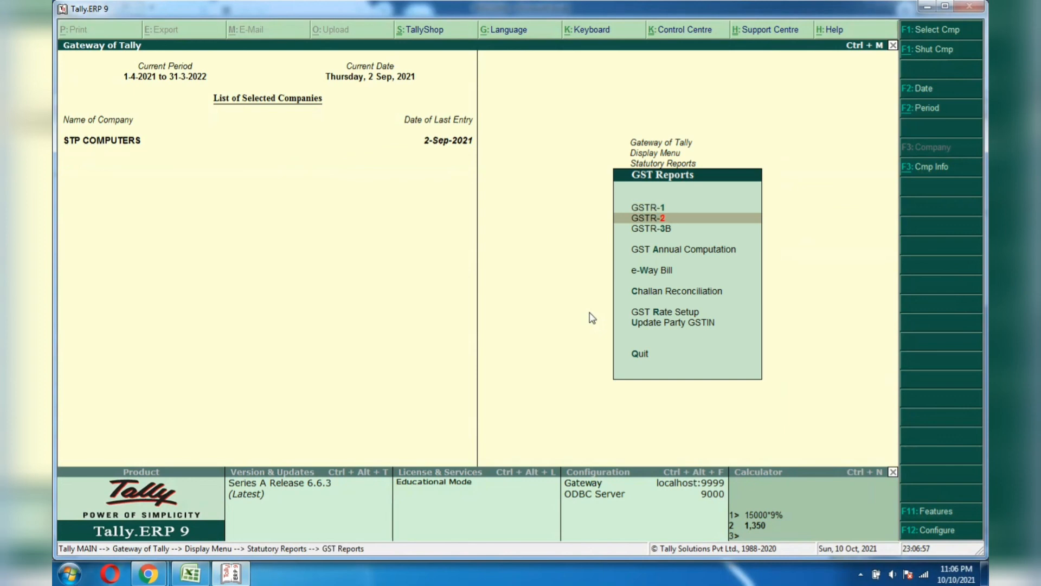
pyautogui.press('Up')
pyautogui.press('Return')
pyautogui.press('Down')
pyautogui.press('Down')
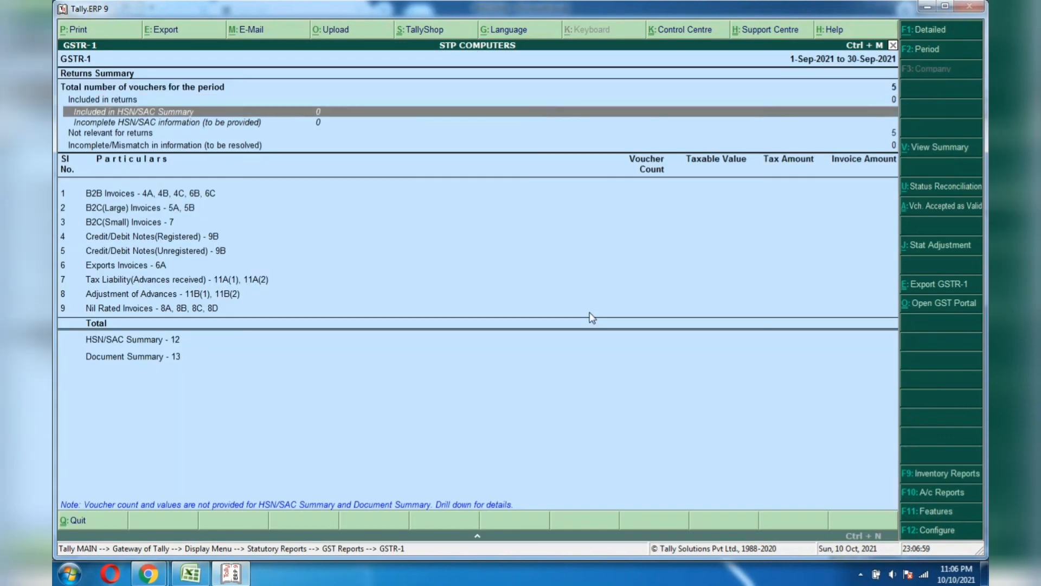
pyautogui.press('Down')
pyautogui.press('Escape')
# Open the GSTR-2 return and go through its summary to the B2B Invoices line.
pyautogui.press('Down')
pyautogui.press('Return')
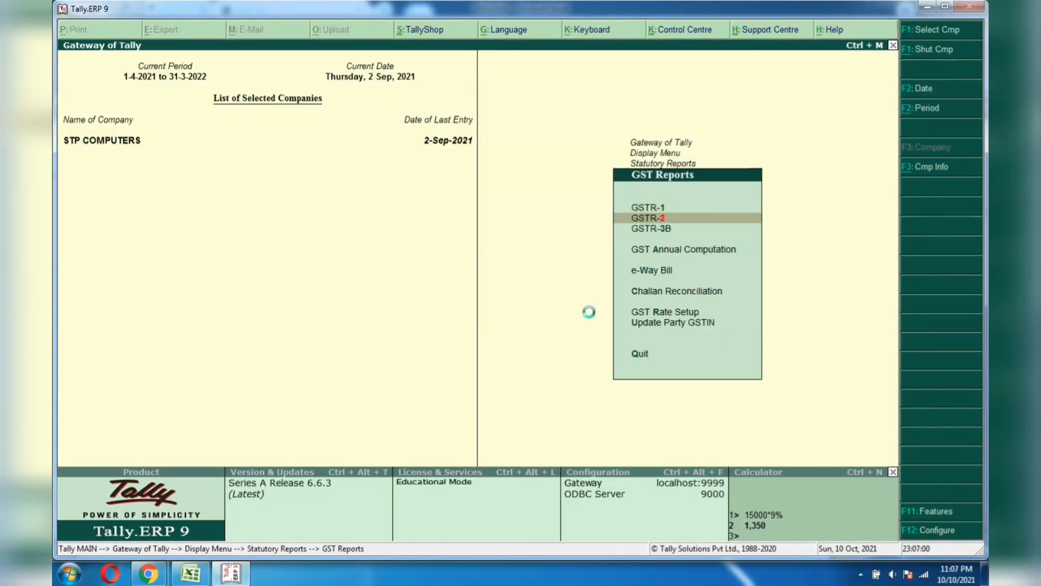
pyautogui.press('Down')
pyautogui.press('Down')
pyautogui.press('Down')
pyautogui.press('Down')
pyautogui.press('Down')
pyautogui.press('Down')
pyautogui.press('Down')
pyautogui.press('Down')
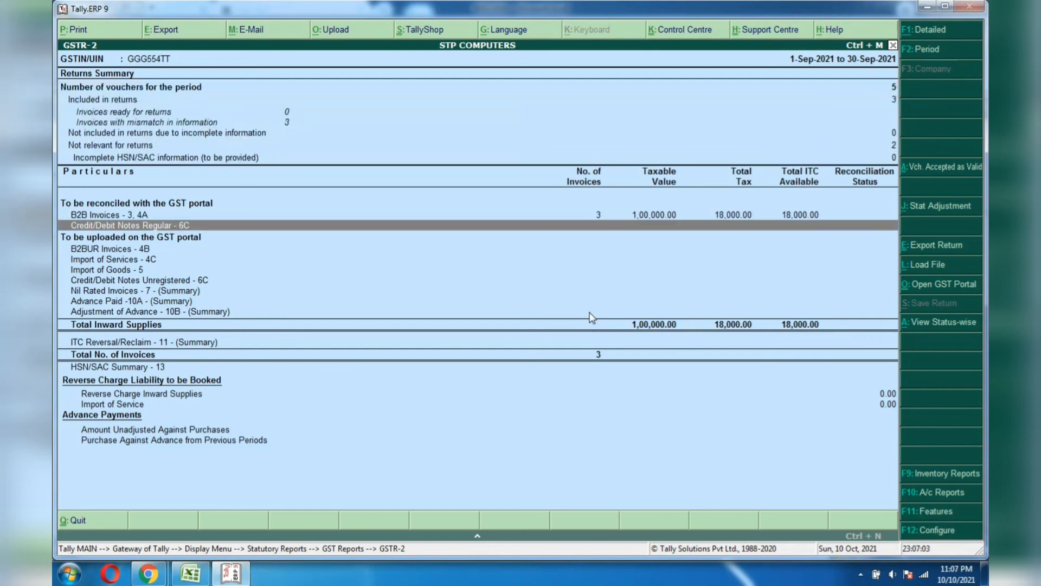
pyautogui.press('Up')
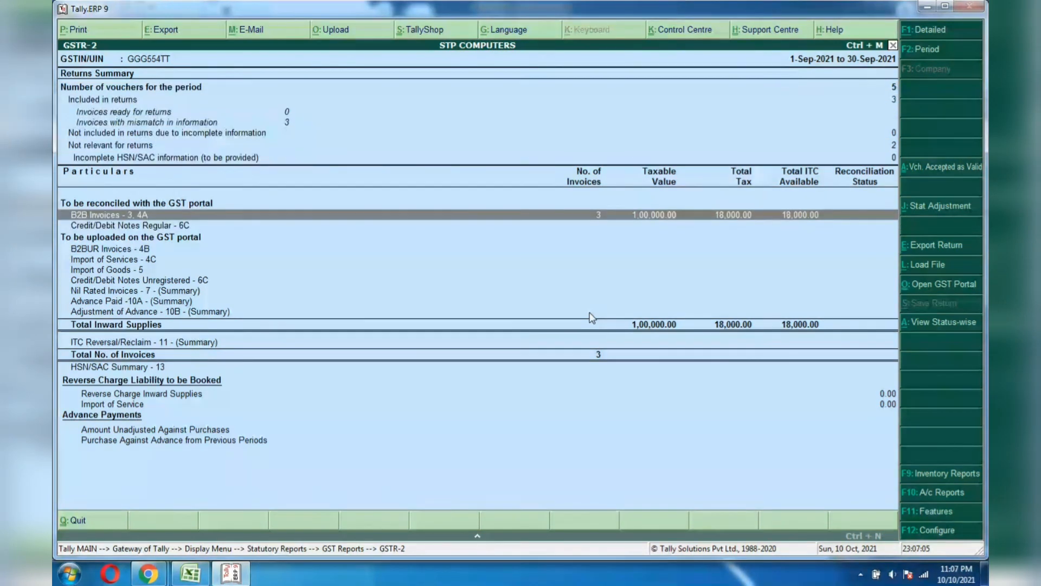
# Examine the B2B invoices by supplier and open the furniture journal voucher listed for SHARE CAPITAL.
pyautogui.press('Return')
pyautogui.press('Down')
pyautogui.press('Down')
pyautogui.press('Up')
pyautogui.press('Up')
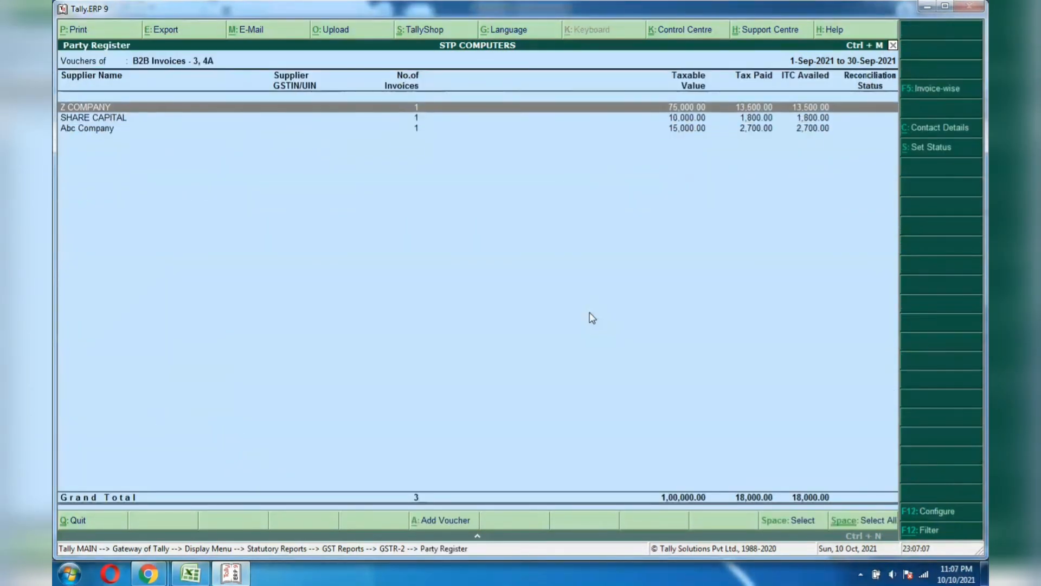
pyautogui.press('Down')
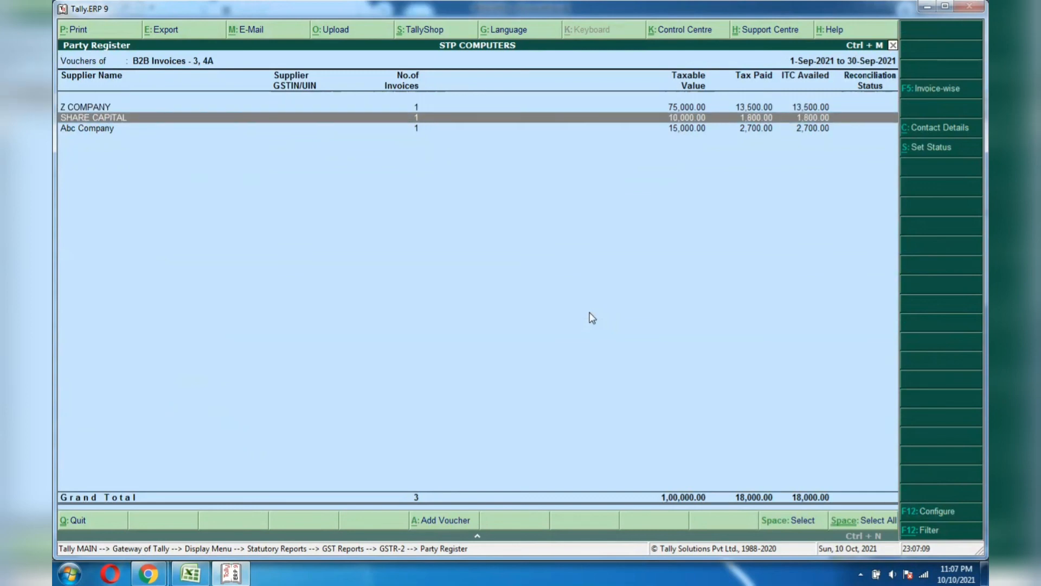
pyautogui.press('Return')
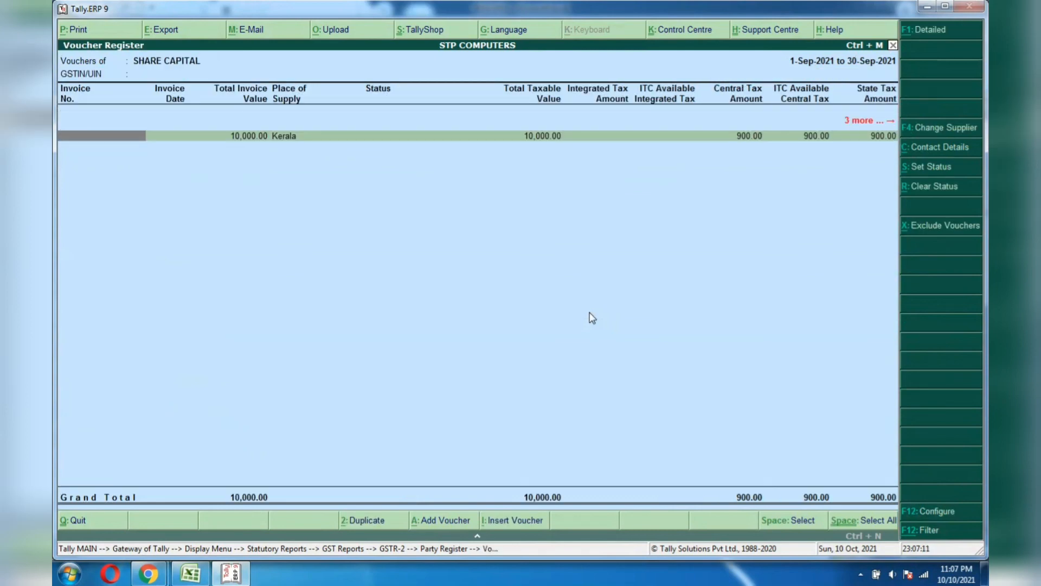
pyautogui.press('Return')
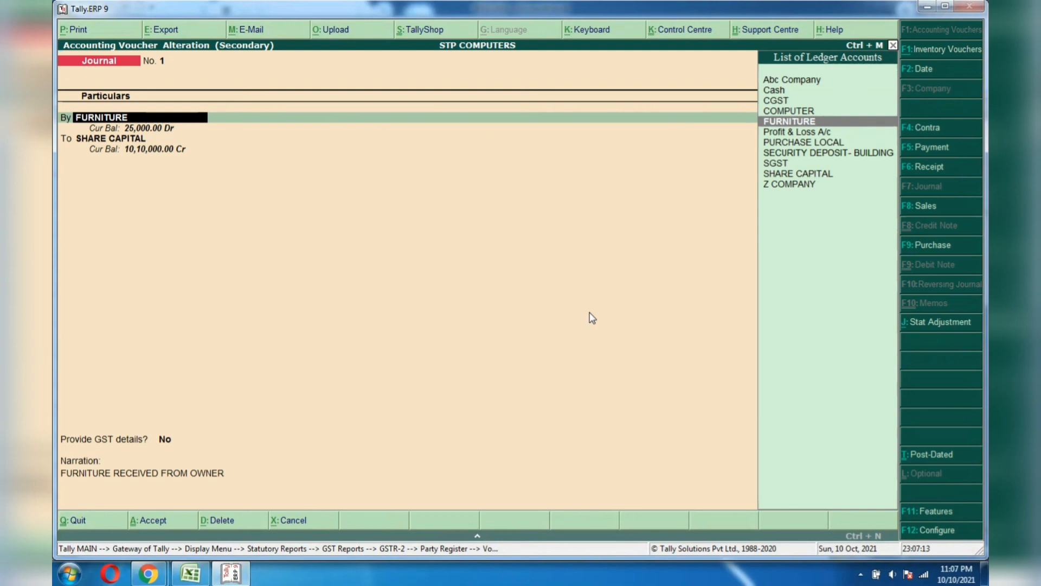
# Create a ledger named FURNITURE - OWNER from the journal's debit line, keeping it under Fixed Assets with inventory values set to No.
pyautogui.hotkey('alt', 'c')
pyautogui.write('FURNITURE FRO')
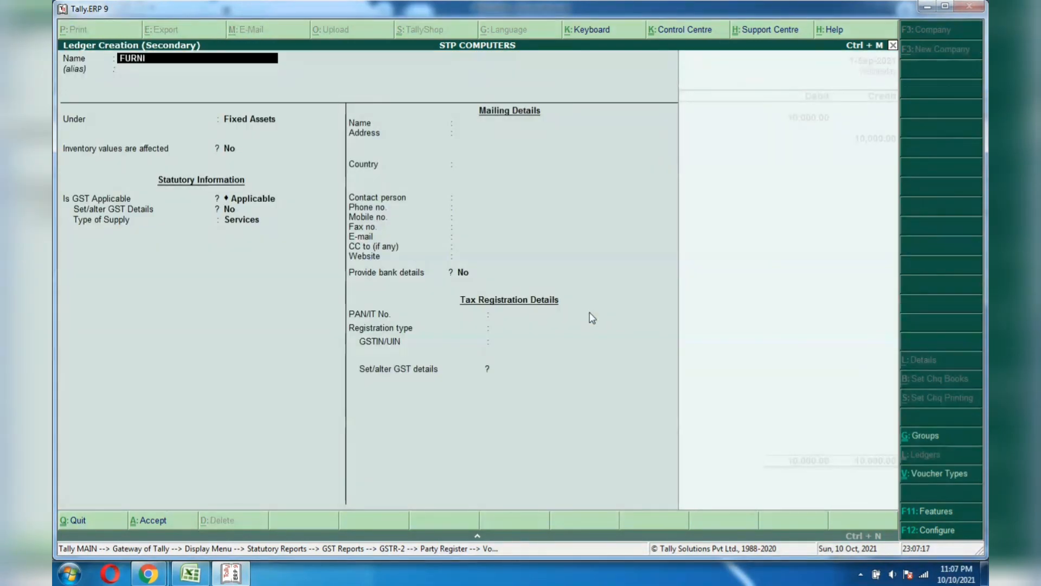
pyautogui.write('M')
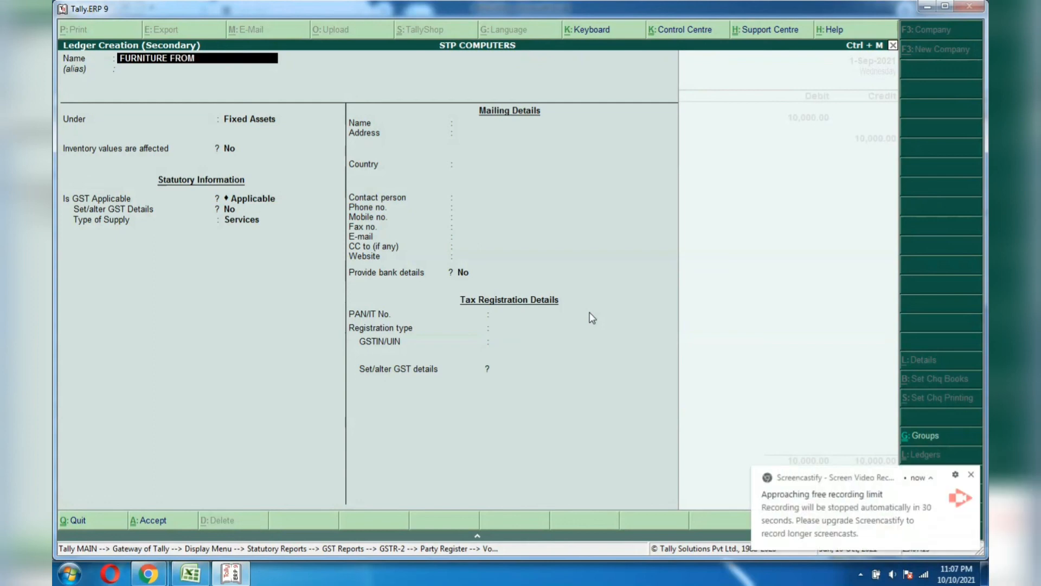
pyautogui.write(' HO')
pyautogui.press('BackSpace')
pyautogui.press('BackSpace')
pyautogui.press('BackSpace')
pyautogui.press('BackSpace')
pyautogui.press('BackSpace')
pyautogui.press('BackSpace')
pyautogui.press('BackSpace')
pyautogui.press('BackSpace')
pyautogui.write('- OWNER')
pyautogui.press('Return')
pyautogui.press('Return')
pyautogui.press('Return')
pyautogui.press('Return')
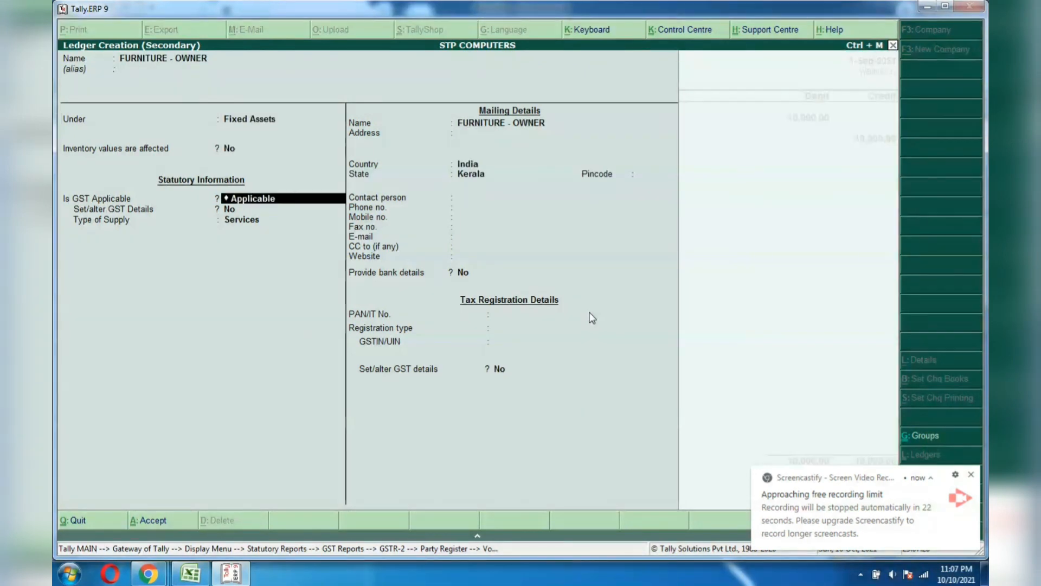
# Set GST to Not Applicable for the FURNITURE - OWNER ledger and save it.
pyautogui.press('Return')
pyautogui.press('BackSpace')
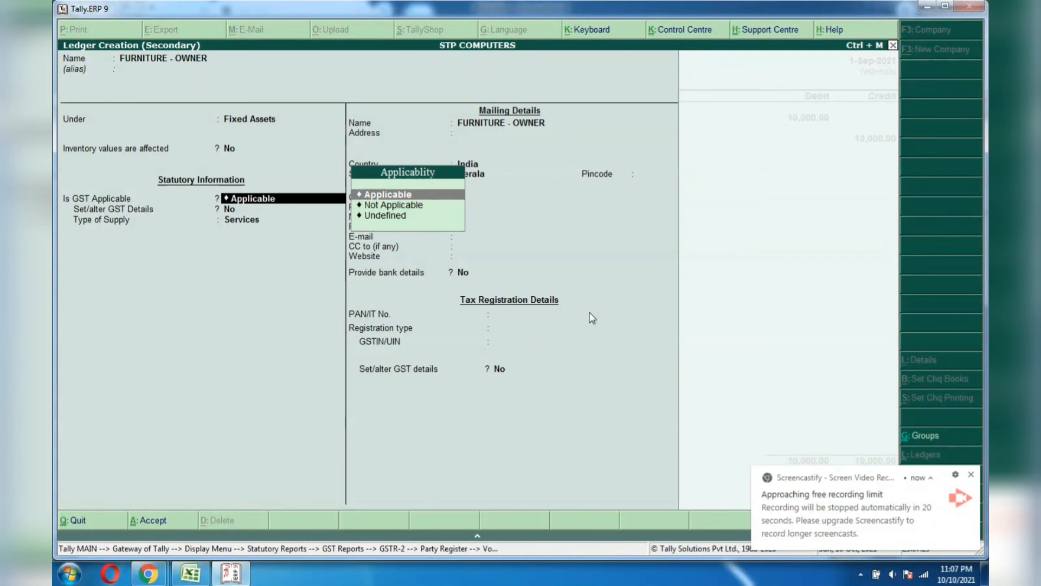
pyautogui.press('Down')
pyautogui.press('Return')
pyautogui.hotkey('ctrl', 'a')
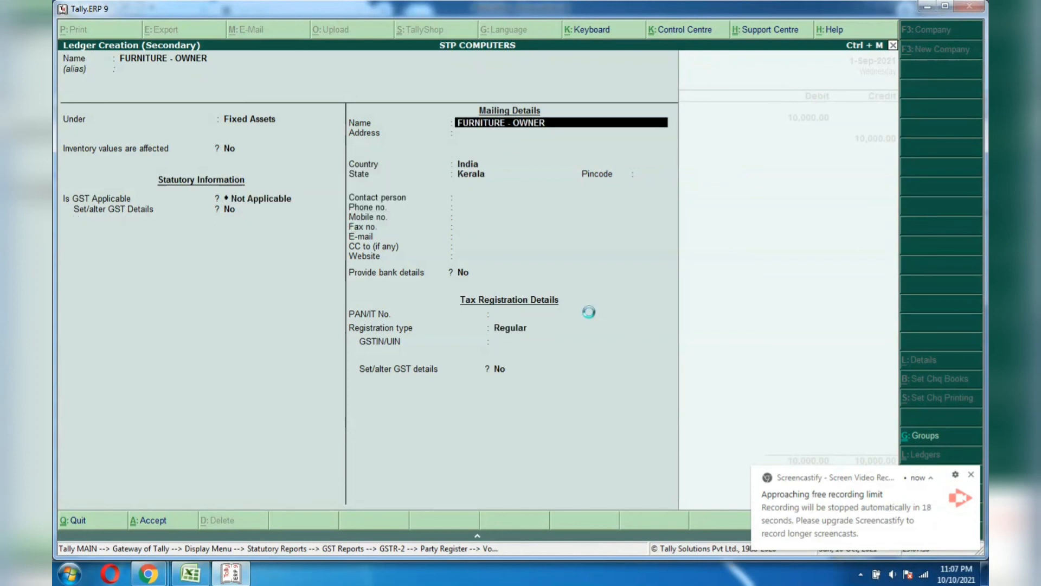
# Keep the journal's 10,000 debit to FURNITURE - OWNER and credit to SHARE CAPITAL, and save the altered voucher.
pyautogui.press('Return')
pyautogui.press('Return')
pyautogui.press('Return')
pyautogui.press('Return')
pyautogui.press('Return')
pyautogui.press('Return')
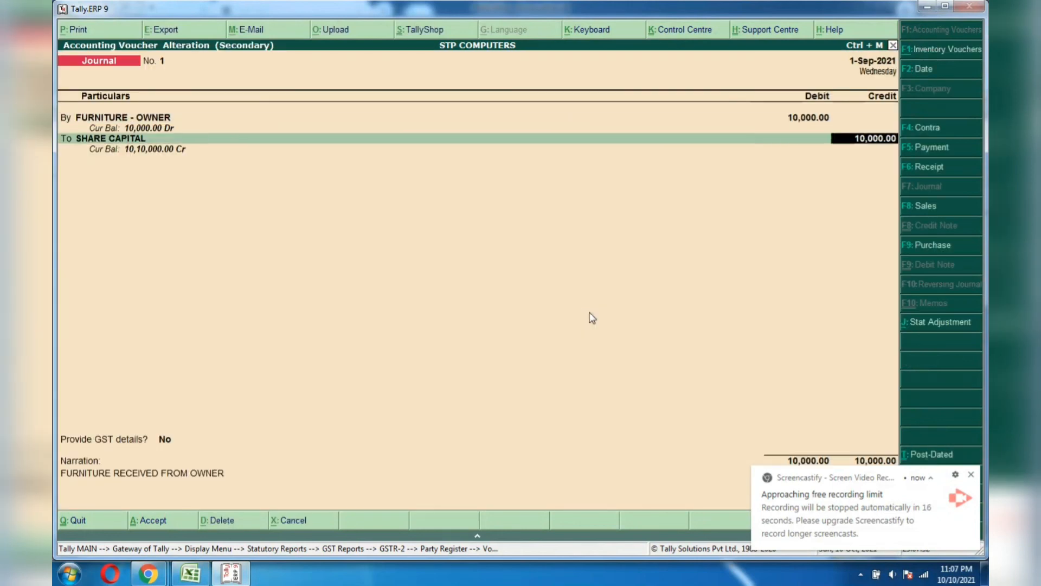
pyautogui.press('Return')
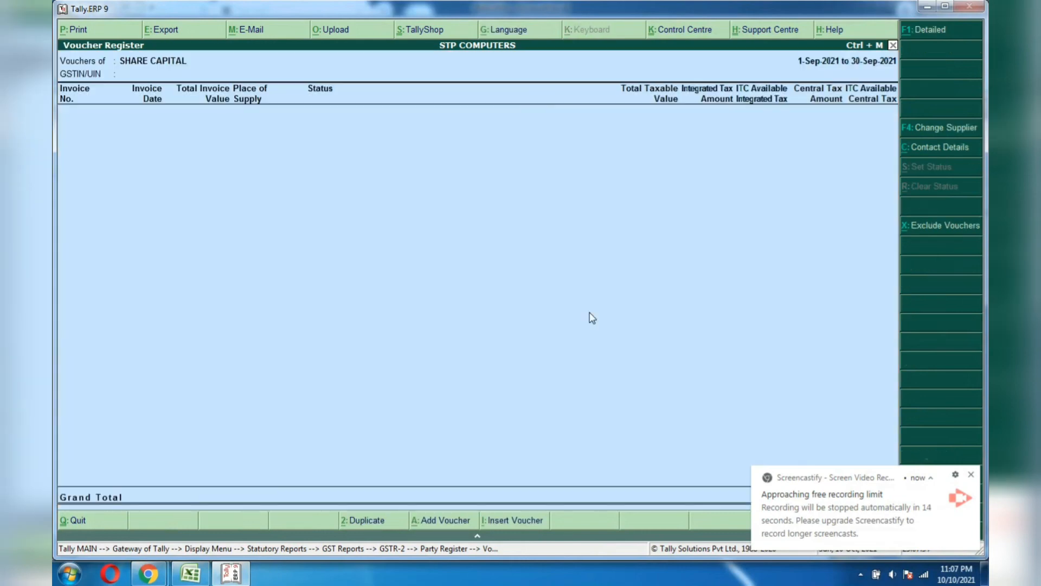
# Recheck the B2B invoice suppliers and the GSTR-2 summary, and return to the Gateway of Tally.
pyautogui.press('Escape')
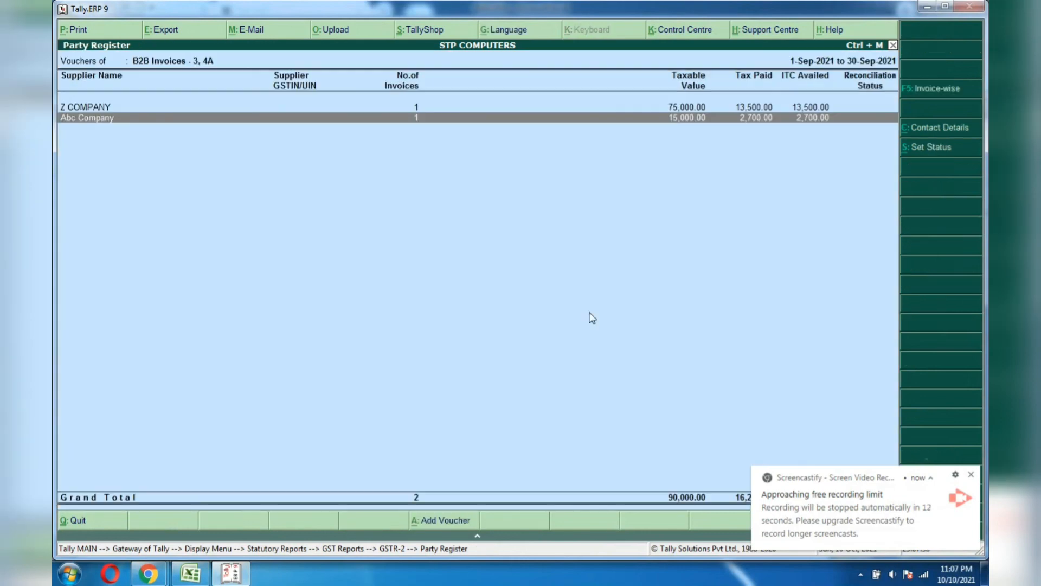
pyautogui.press('Up')
pyautogui.press('Down')
pyautogui.press('Escape')
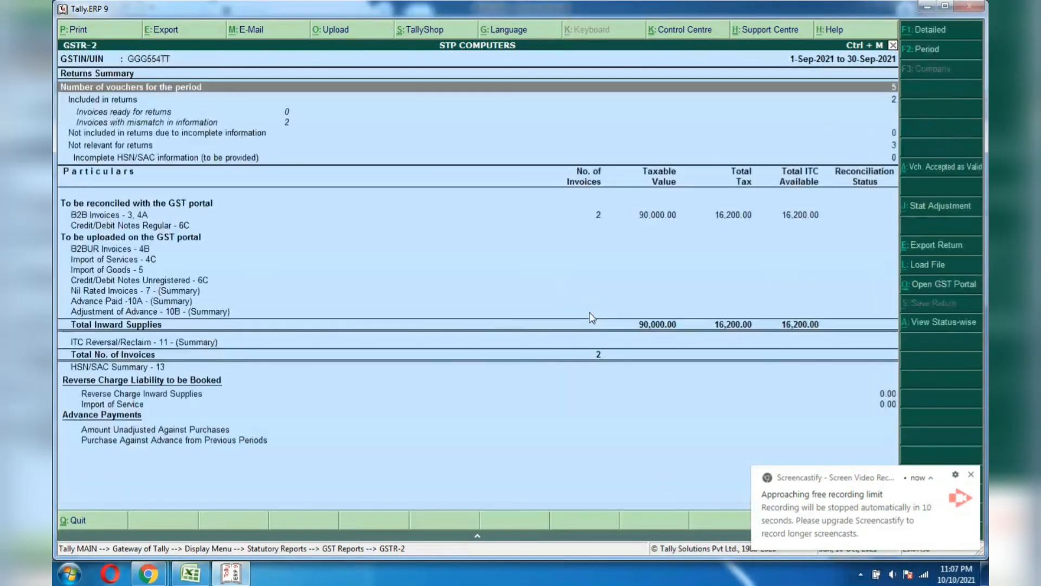
pyautogui.press('Escape')
pyautogui.press('Escape')
pyautogui.press('Escape')
pyautogui.press('Escape')
pyautogui.press('Escape')
pyautogui.press('Escape')
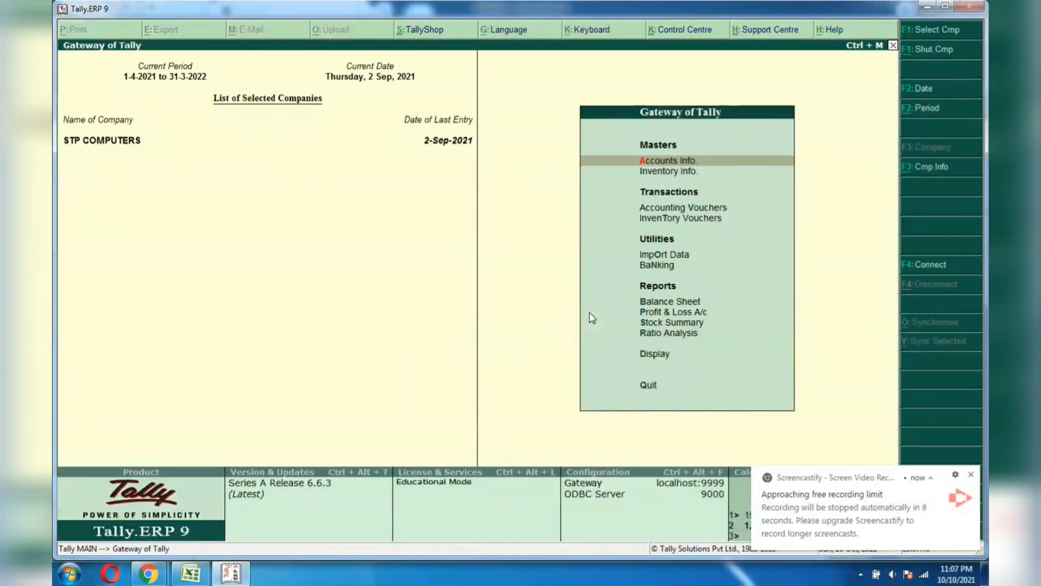
pyautogui.moveTo(139, 582)
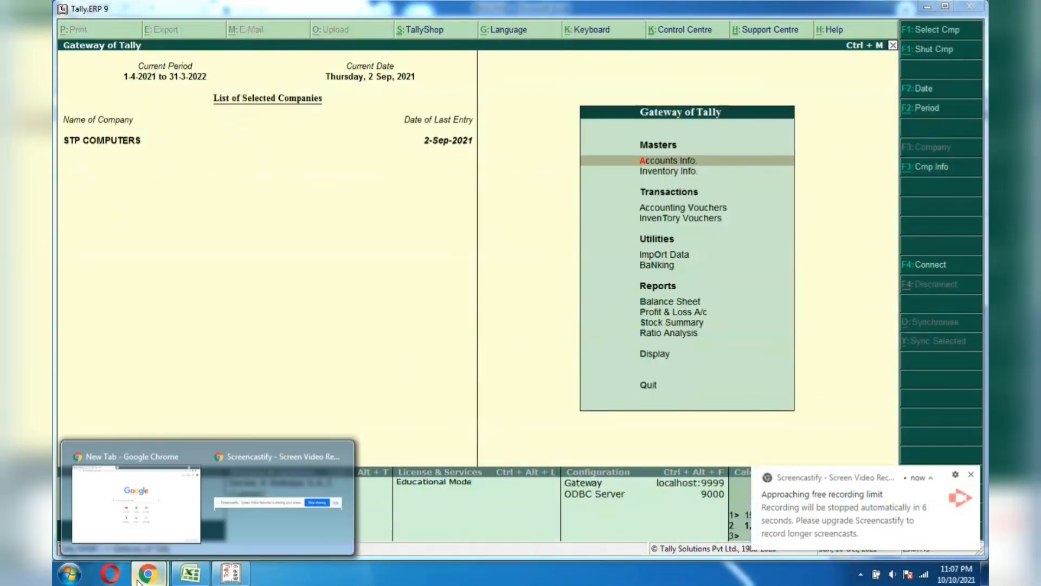